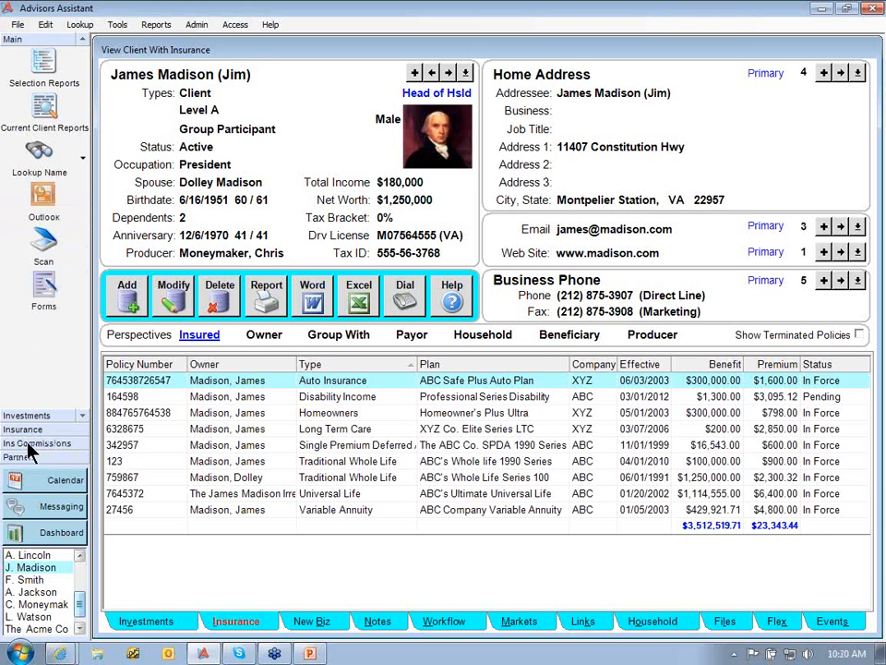
# Open the insurance commission rate table sets and look through the XYZ Care Plus, ABC Group and Premier Rider entries
pyautogui.click(70, 444)
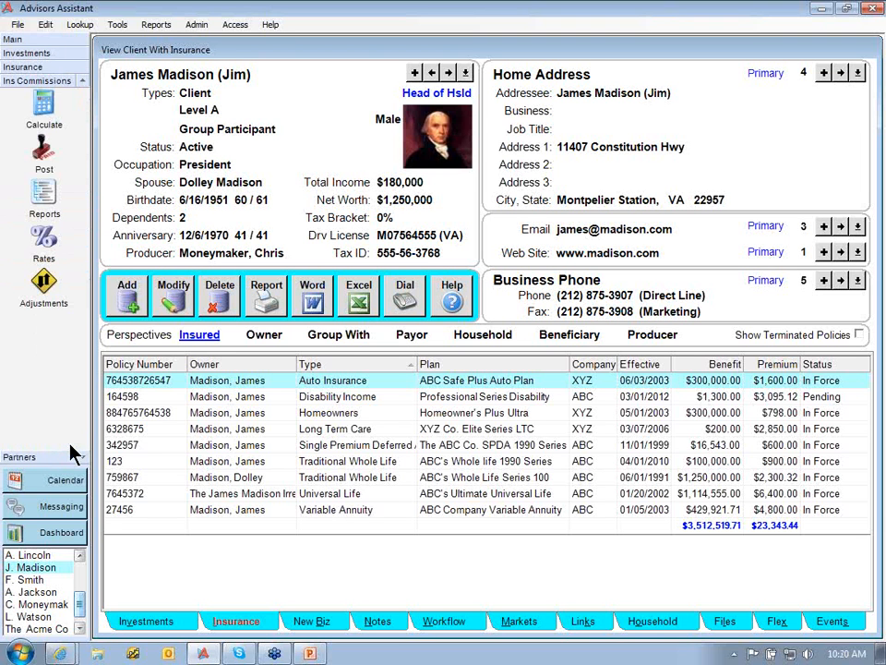
pyautogui.click(62, 246)
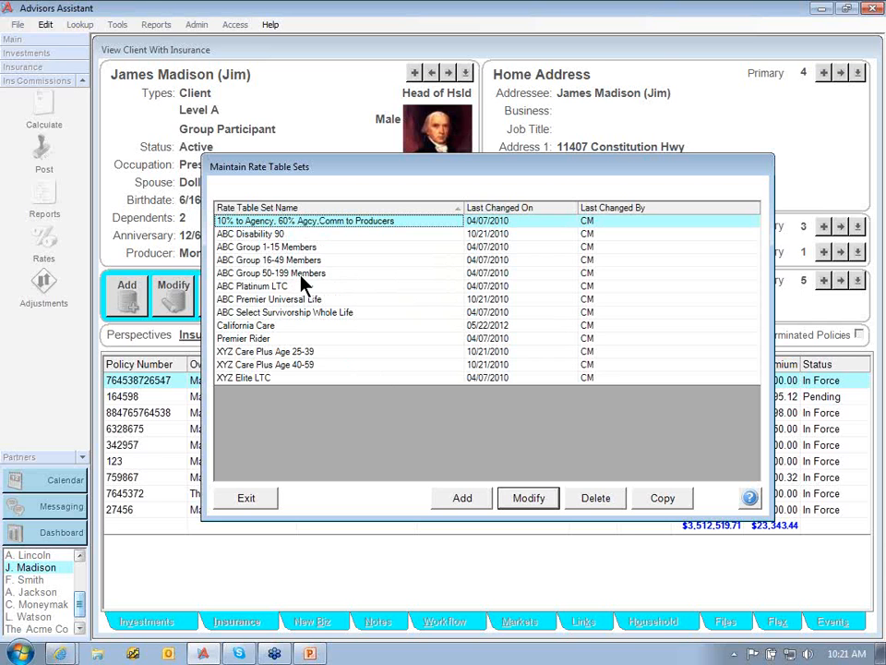
pyautogui.click(329, 352)
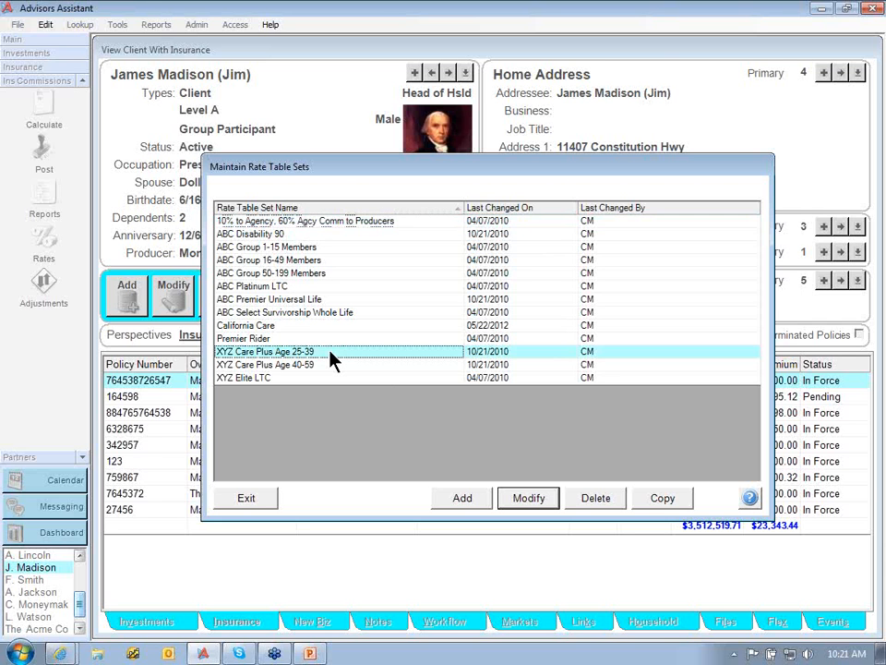
pyautogui.click(332, 366)
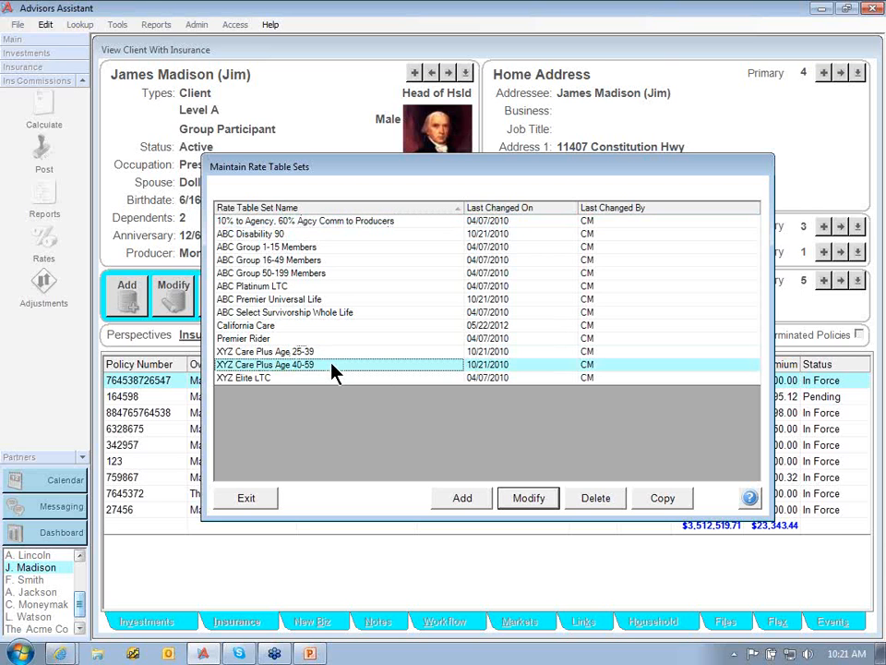
pyautogui.click(333, 248)
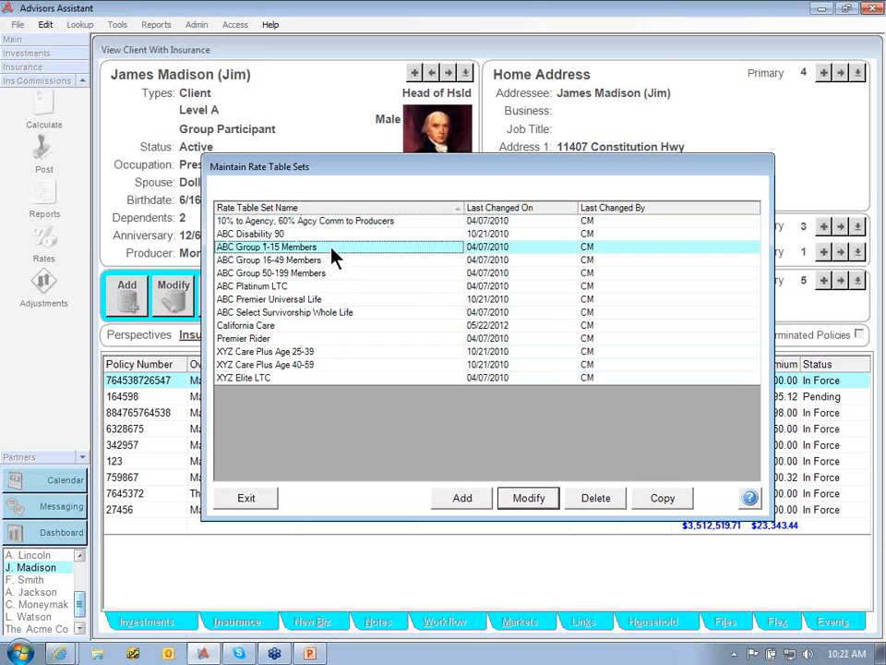
pyautogui.click(335, 261)
pyautogui.click(334, 272)
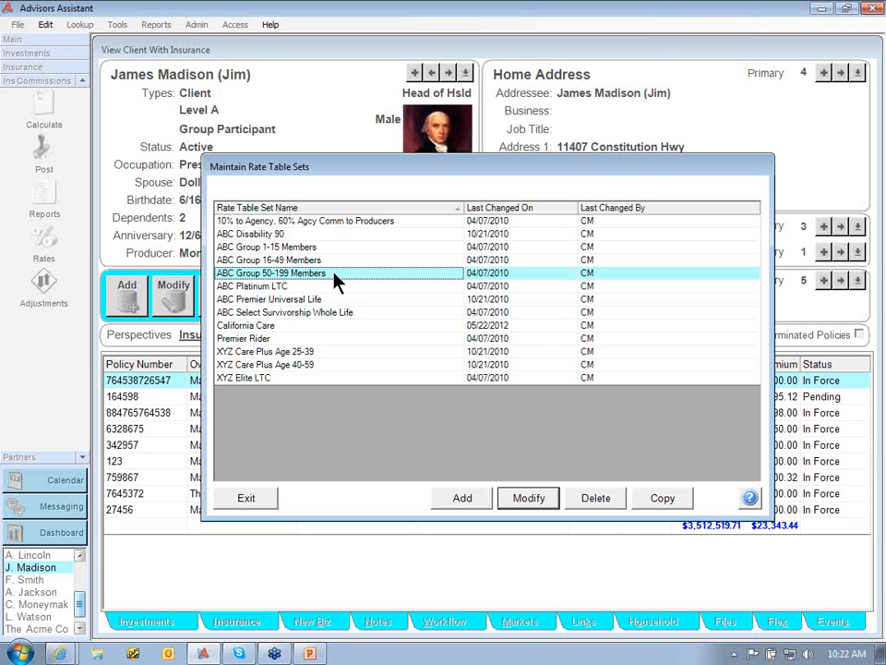
pyautogui.click(311, 338)
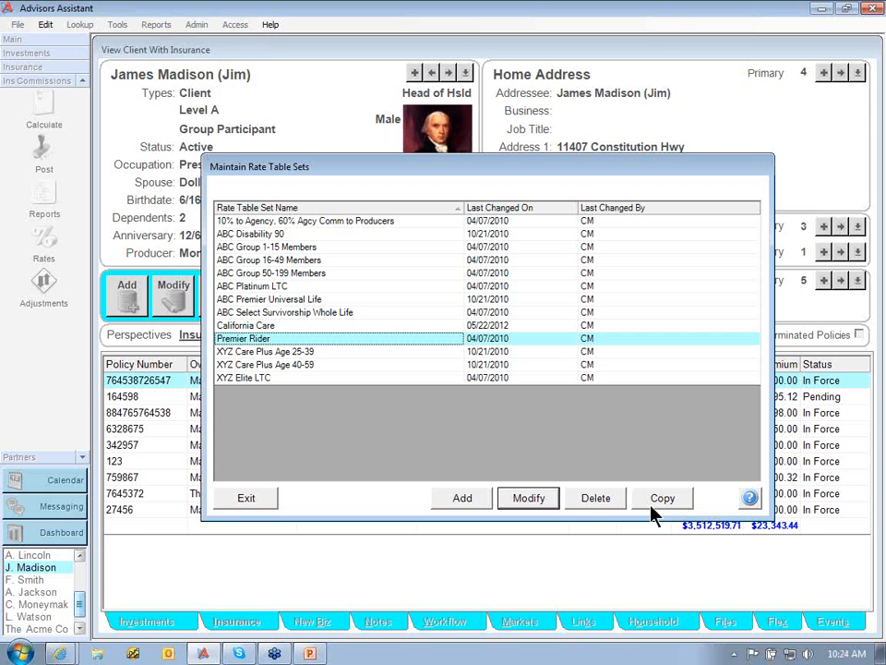
# Open the ABC Premier Universal Life rate table set for modification and review the agency's premium rates for all policy years
pyautogui.click(295, 302)
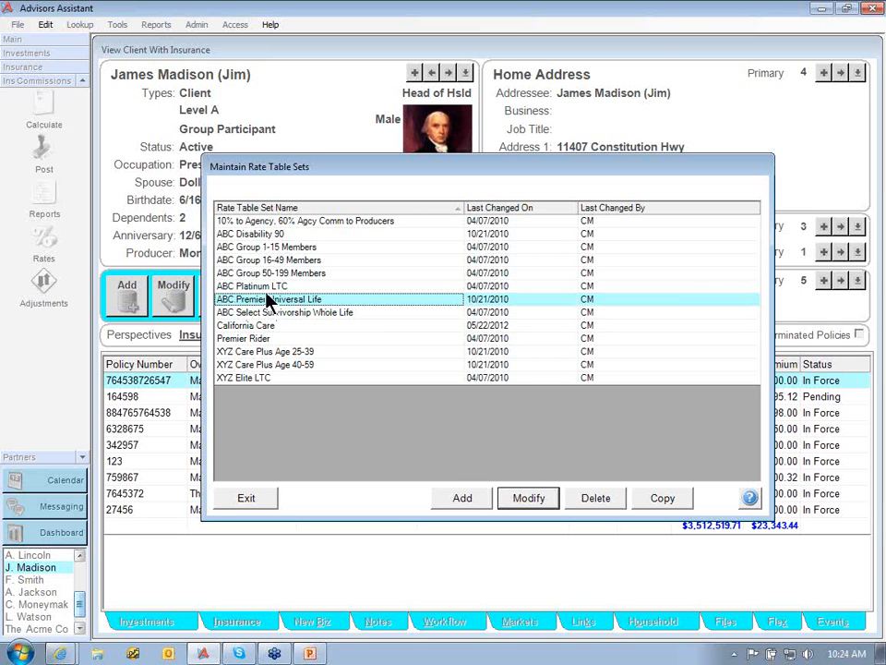
pyautogui.click(533, 499)
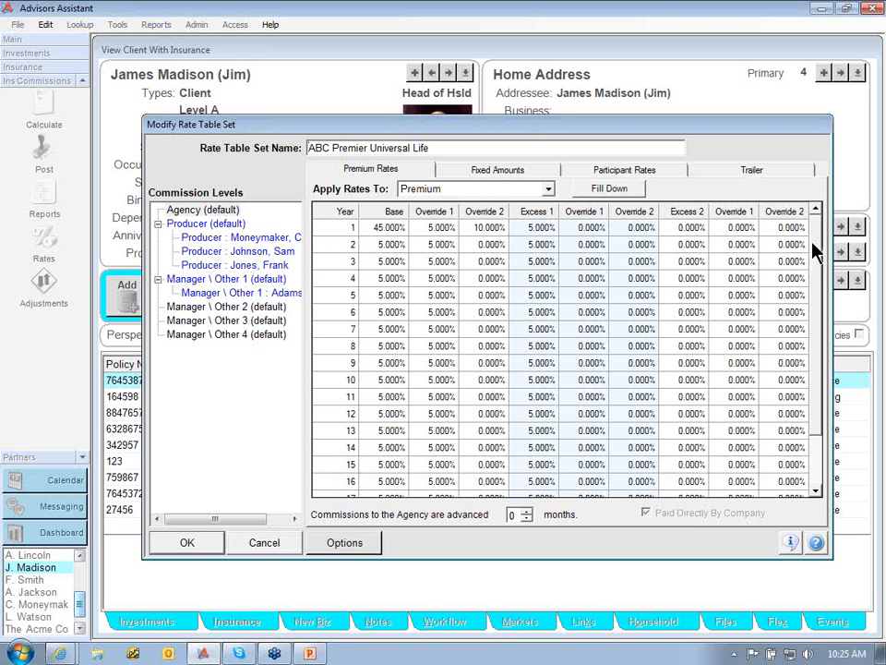
pyautogui.moveTo(816, 242); pyautogui.dragTo(823, 301)
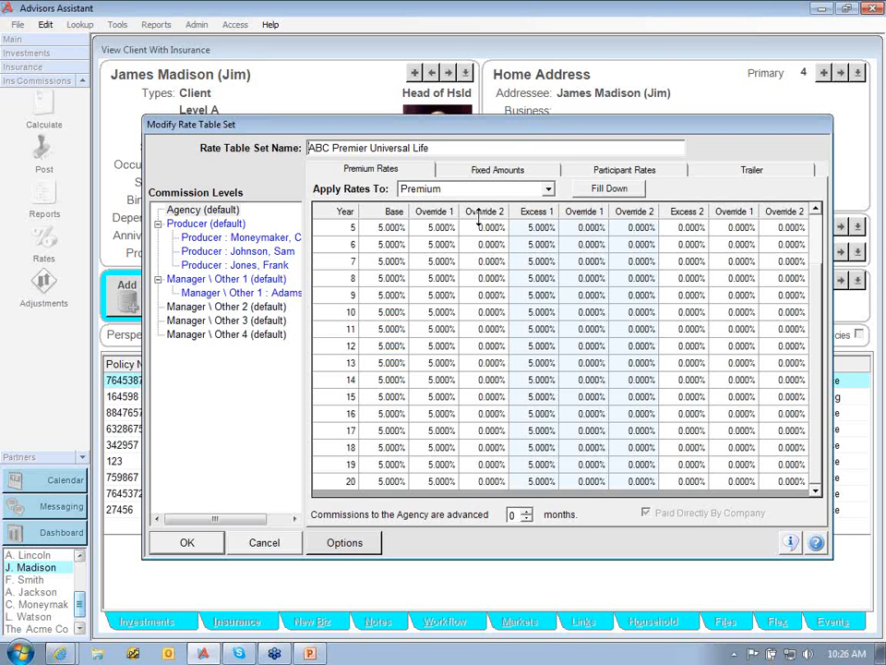
pyautogui.moveTo(817, 300); pyautogui.dragTo(815, 245)
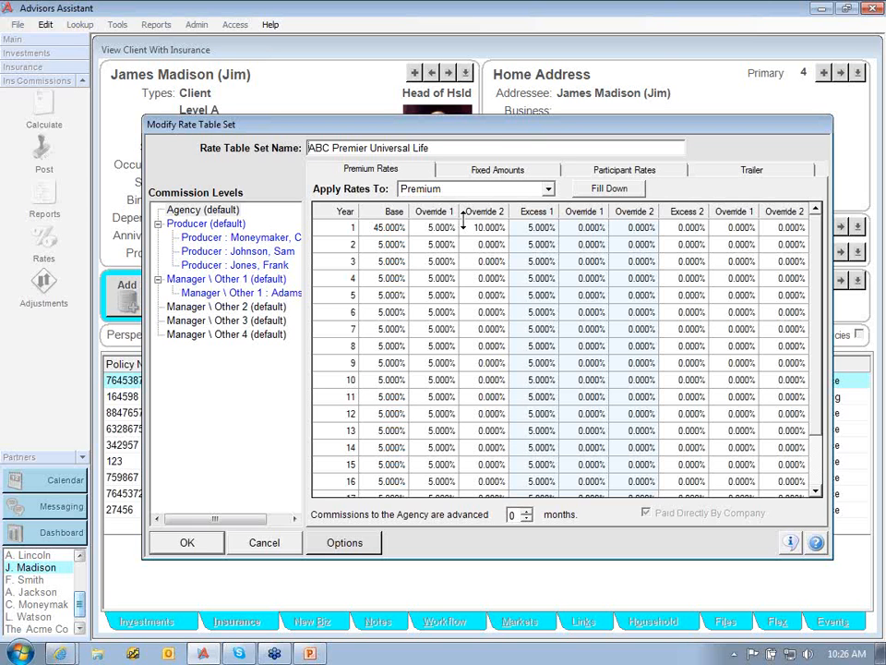
# Read the help topic on modifying a rate table set through to its end, and close the help
pyautogui.click(816, 544)
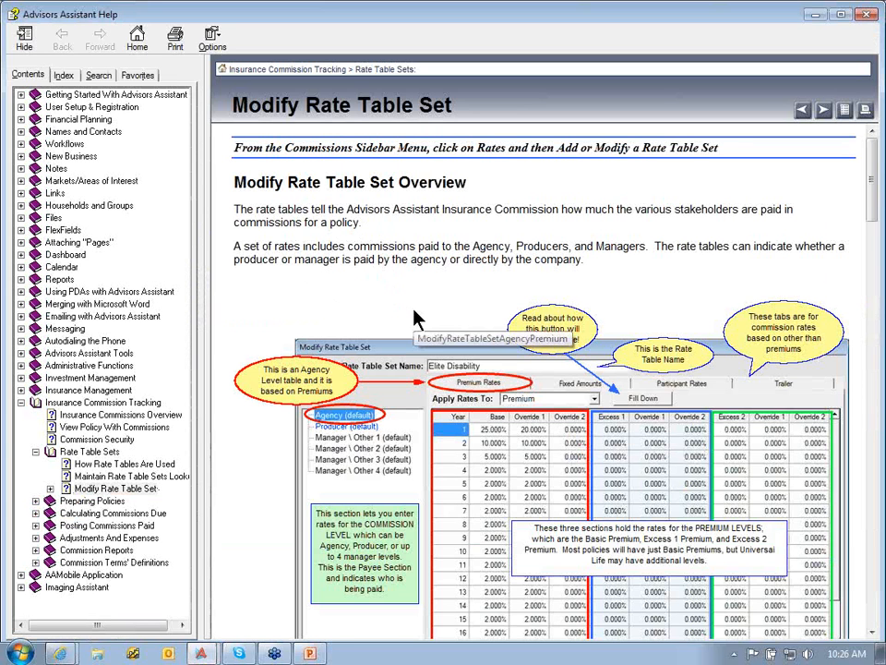
pyautogui.scroll(-12, 415, 319)
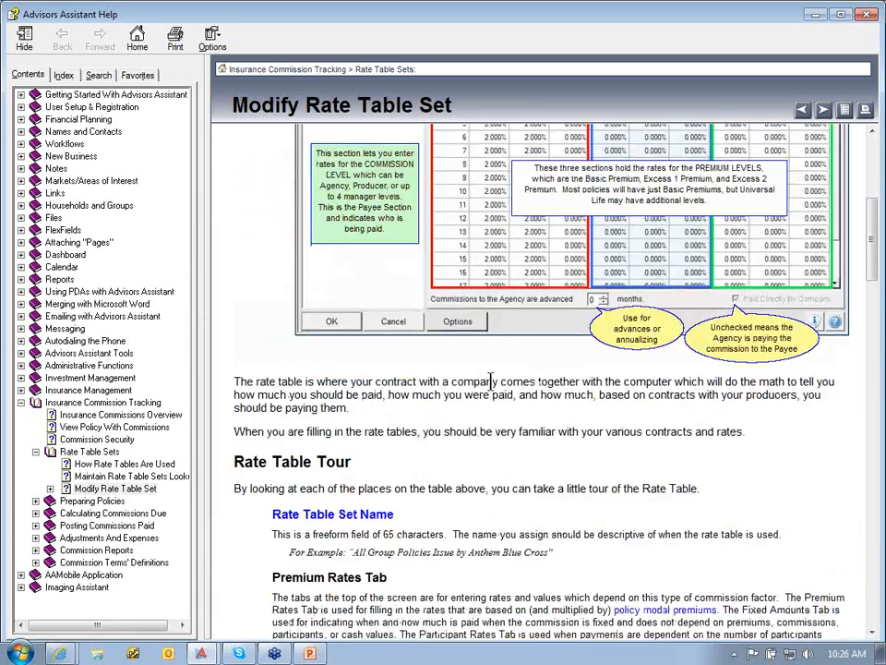
pyautogui.scroll(-8, 531, 411)
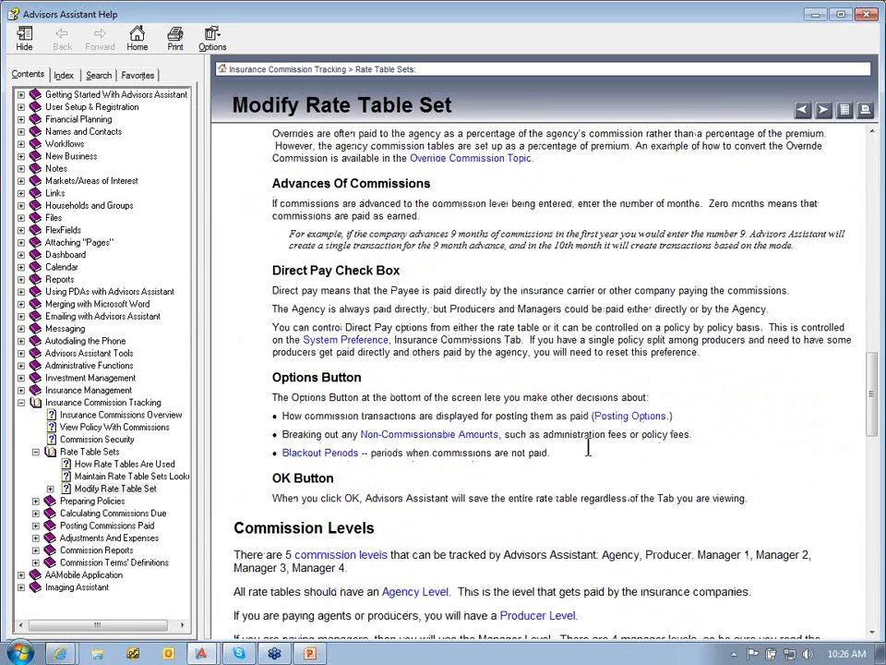
pyautogui.scroll(-7, 599, 453)
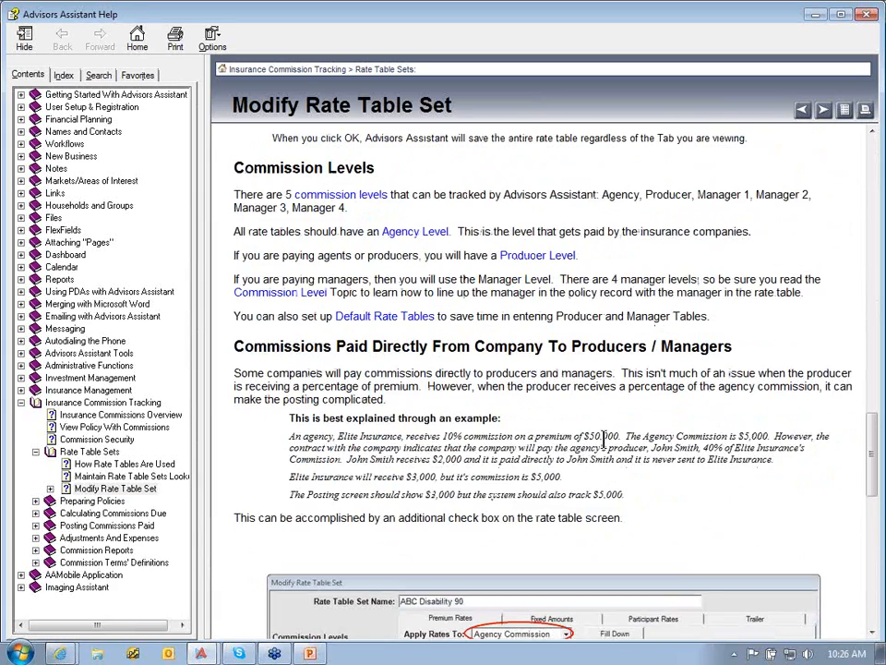
pyautogui.scroll(-12, 666, 517)
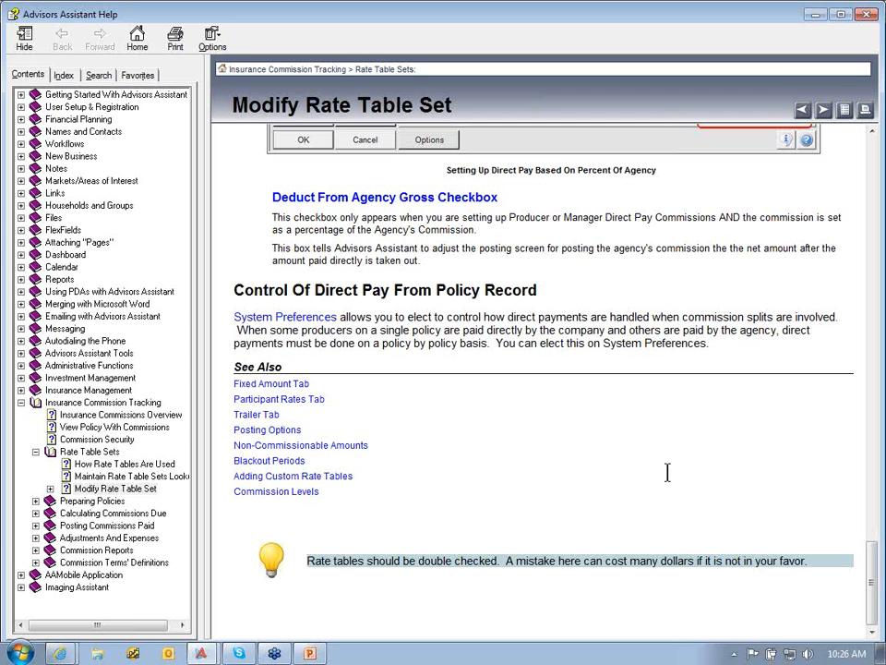
pyautogui.click(866, 15)
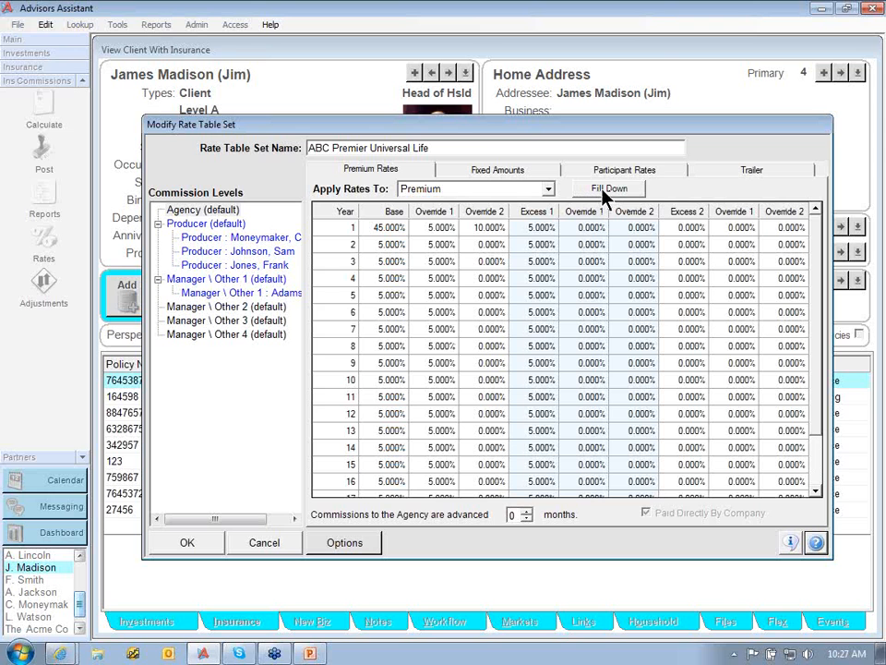
# Set the agency's base-premium Override 2 rate to 8% for year 1 and fill it down to all following years
pyautogui.click(472, 231)
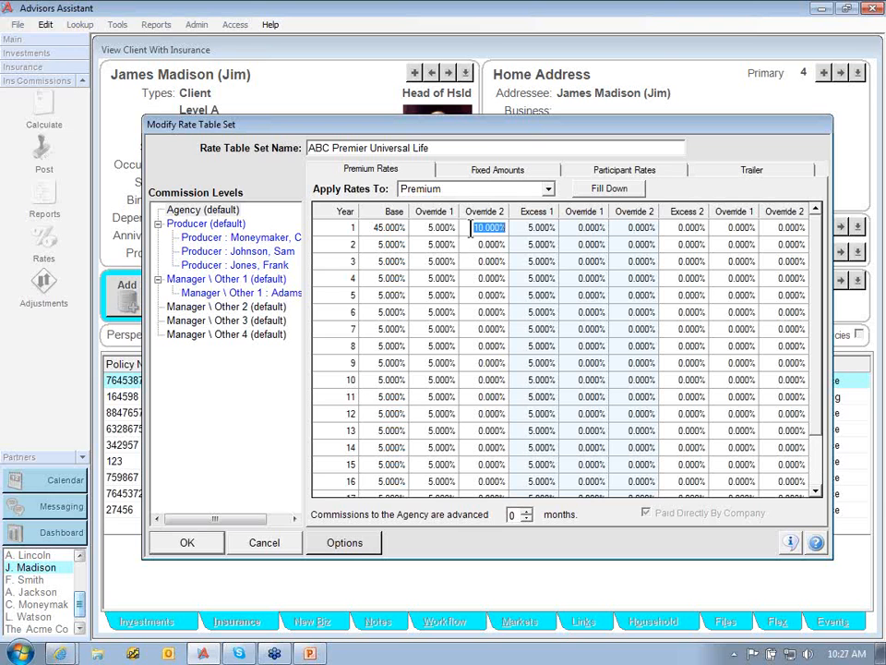
pyautogui.write('6')
pyautogui.click(598, 191)
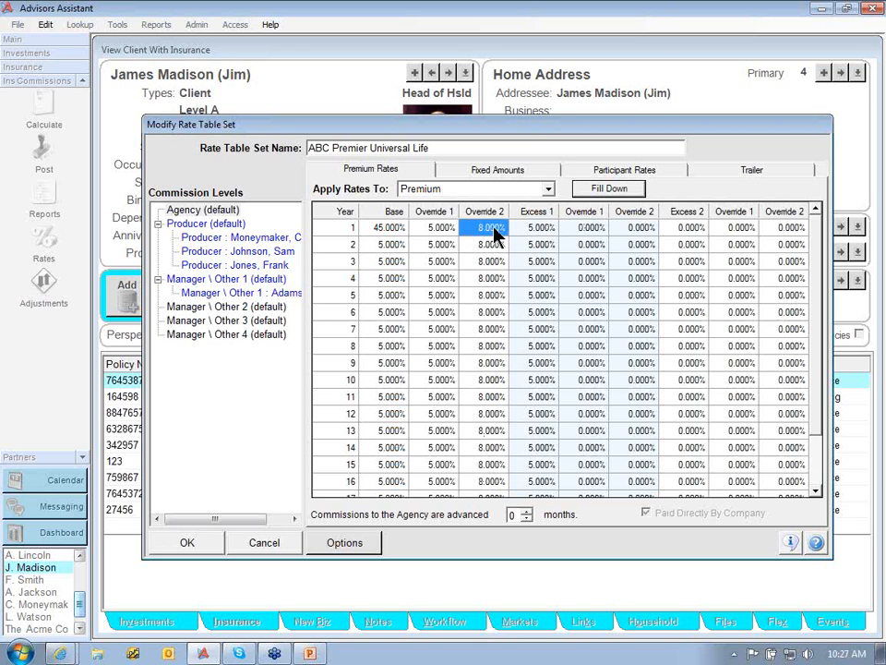
# Set the base-premium Override 2 rate to 5% for year 6 and fill it down to the remaining years
pyautogui.click(479, 314)
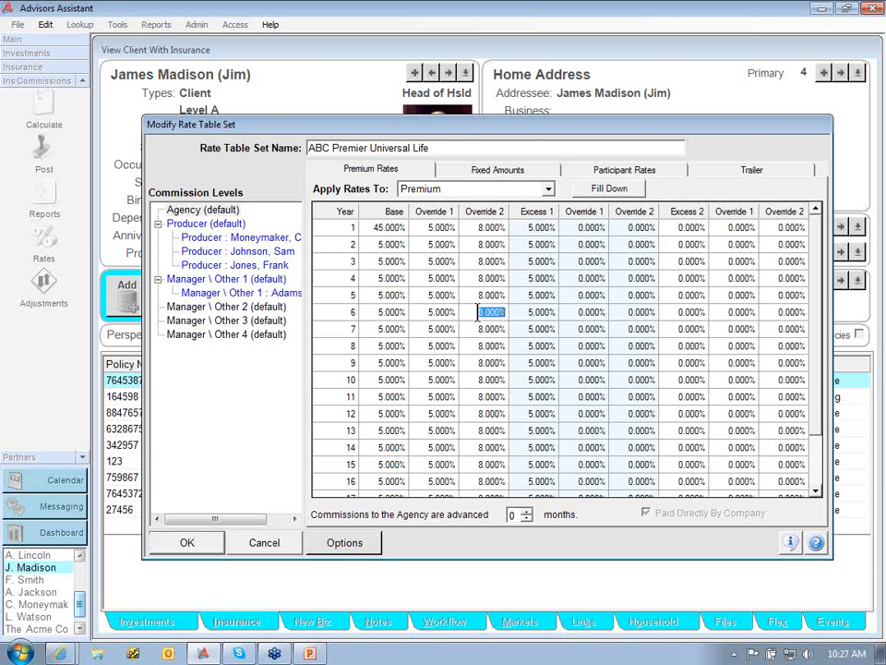
pyautogui.doubleClick(477, 316)
pyautogui.write('8')
pyautogui.click(602, 191)
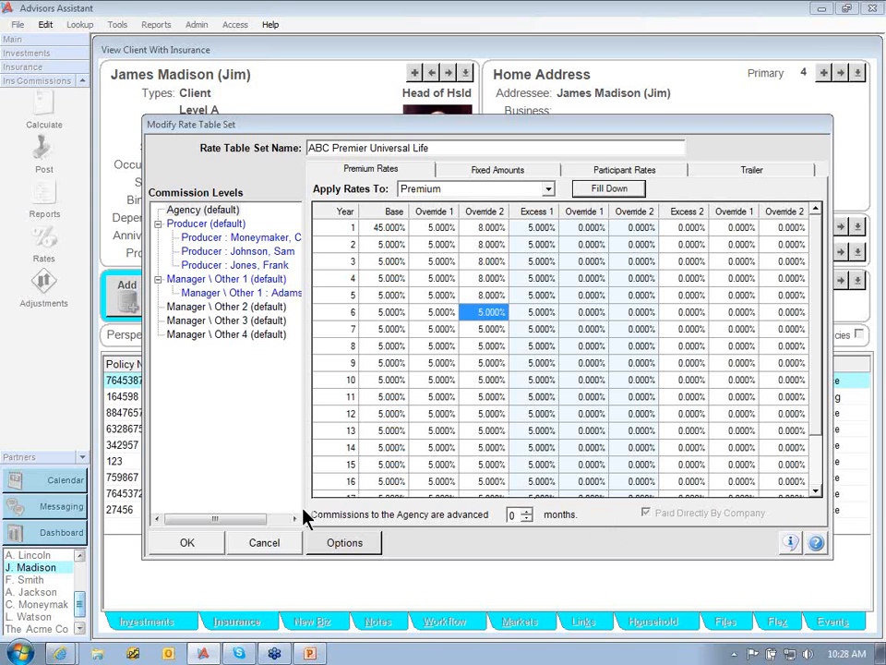
# Set the advance of the agency's premium-based commissions to 9 months
pyautogui.click(525, 513)
pyautogui.click(526, 513)
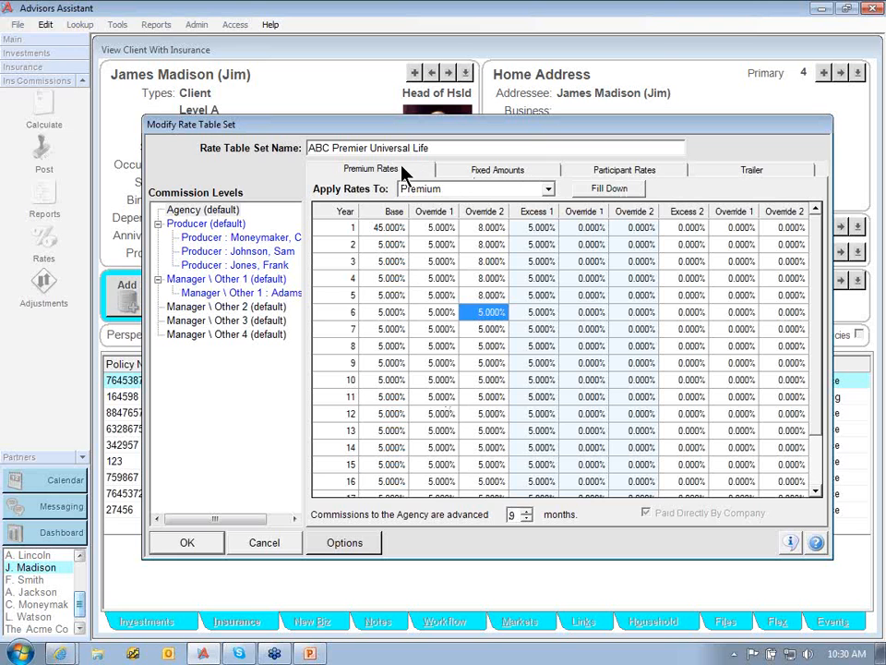
# Examine the agency's fixed commission amounts per year, comparing the Monthly and Quarterly payment modes
pyautogui.click(512, 173)
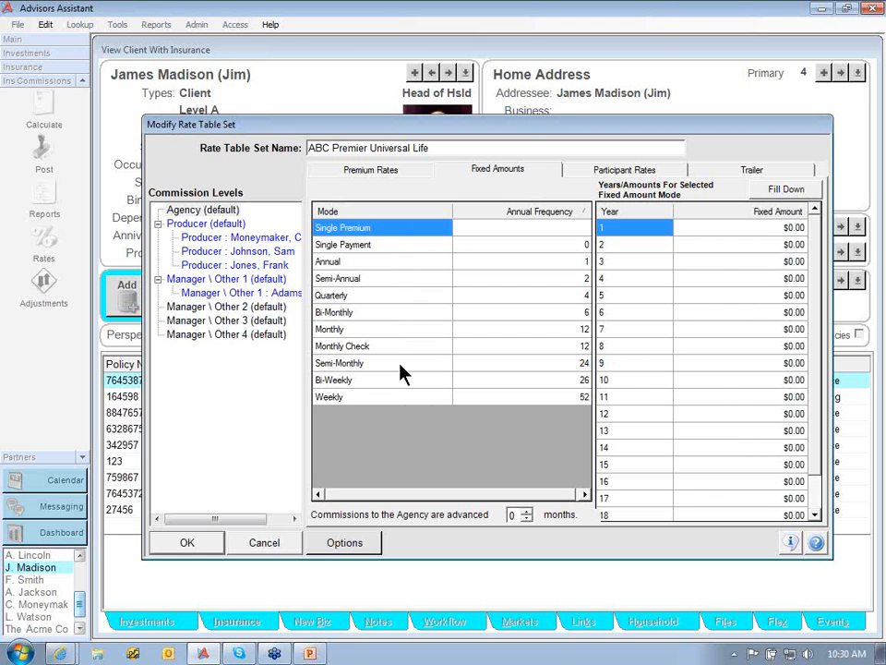
pyautogui.click(327, 334)
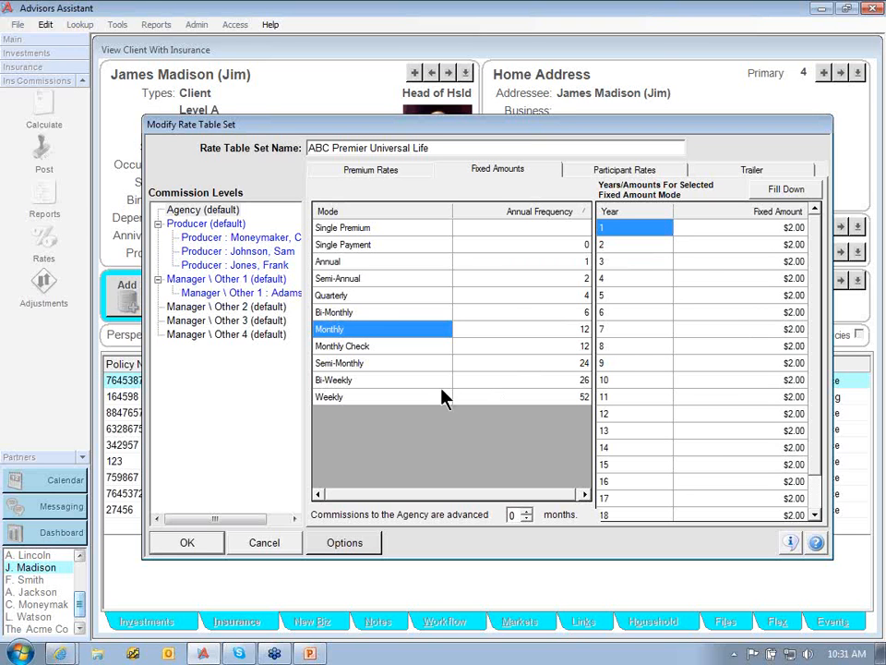
pyautogui.click(346, 296)
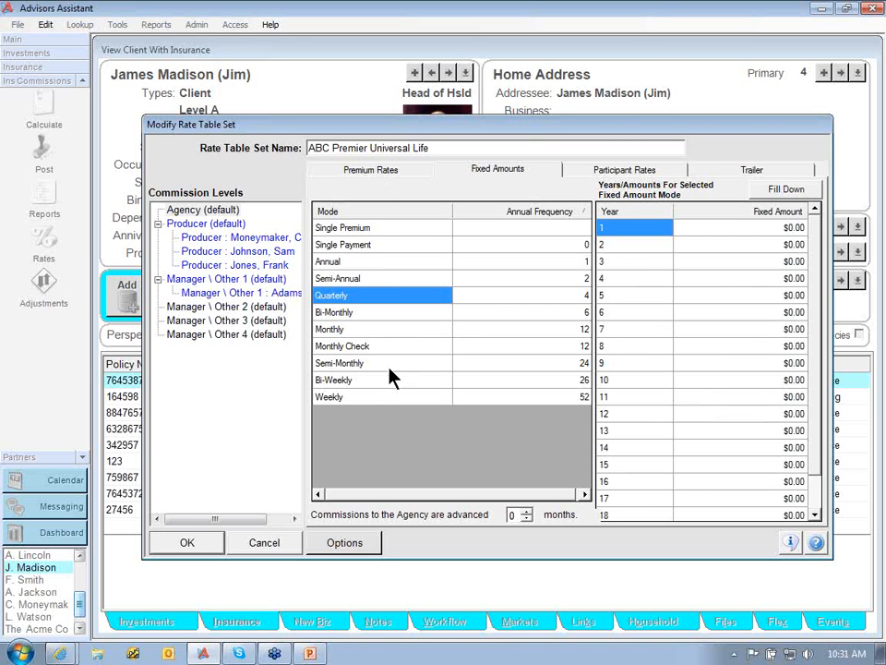
pyautogui.click(392, 331)
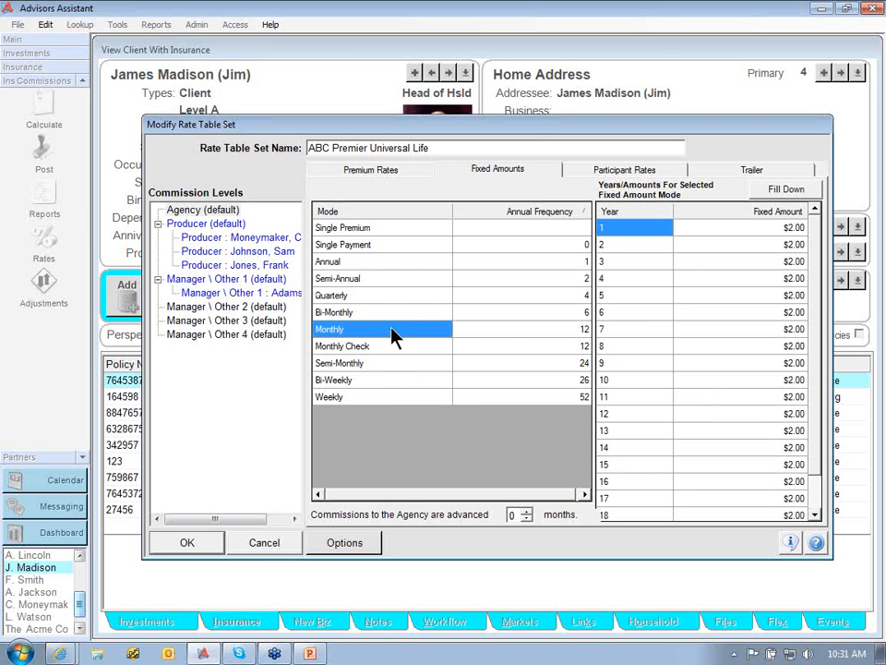
pyautogui.click(395, 295)
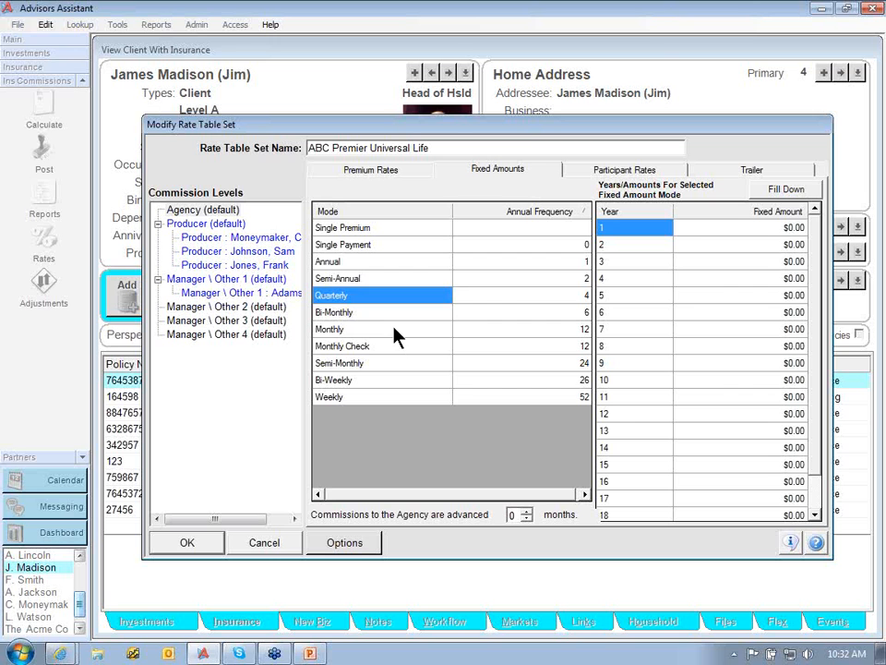
pyautogui.click(395, 329)
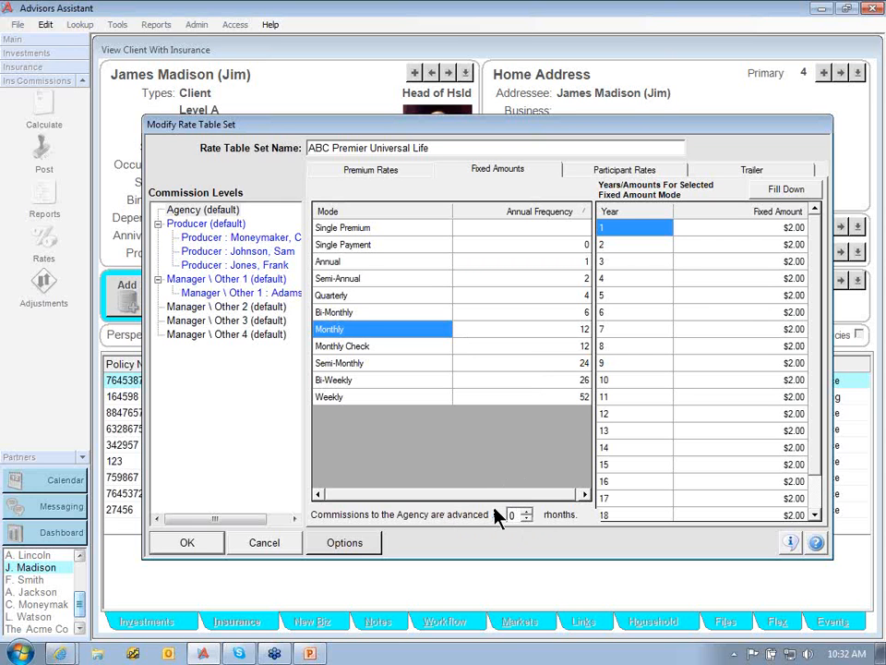
# Review the agency's participant rates and the trailer commission settings of the rate table set
pyautogui.click(610, 170)
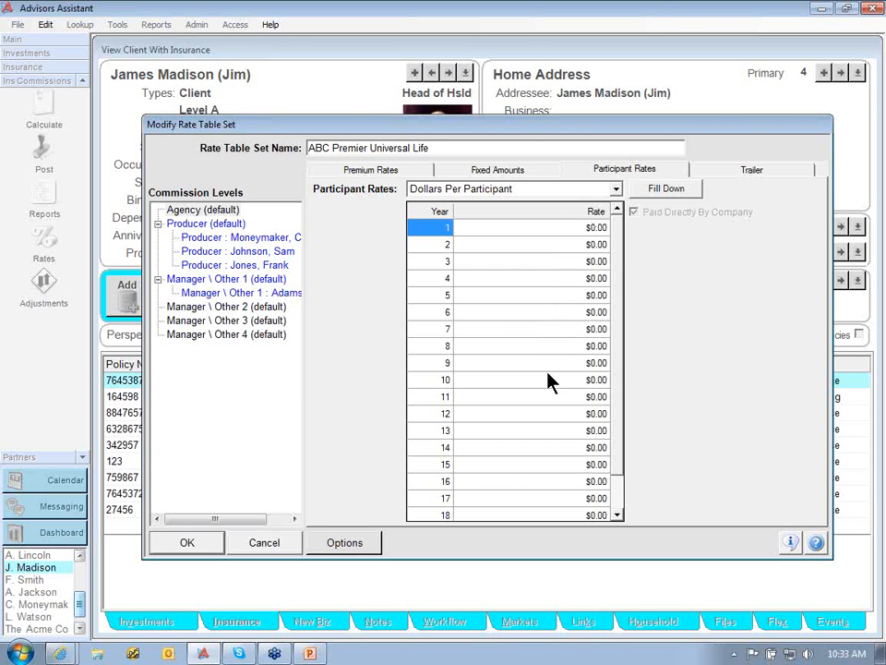
pyautogui.click(751, 176)
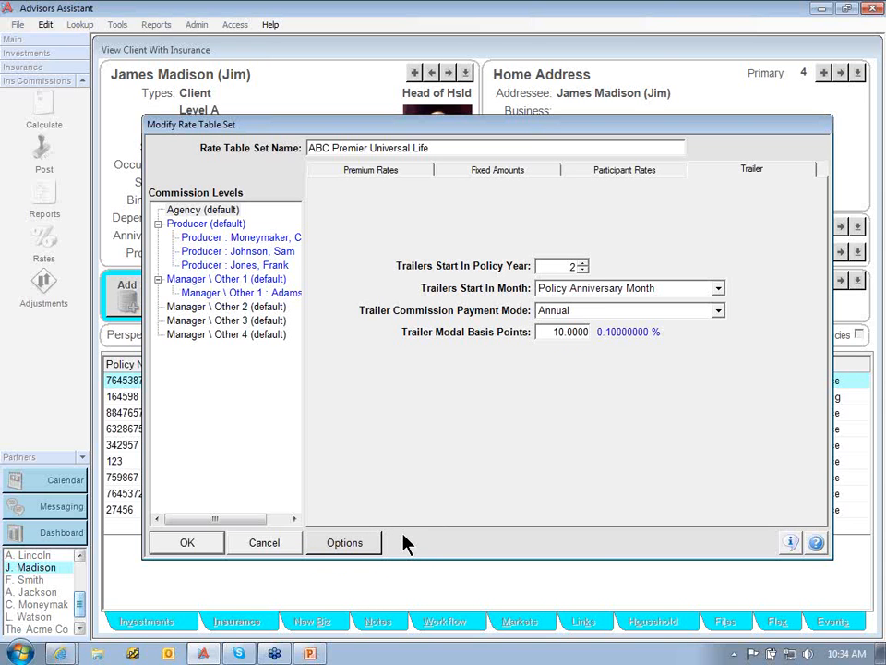
# Open the rate table set options and examine the Override 1 posting choices and the Monthly non-commissionable modal amount
pyautogui.click(344, 543)
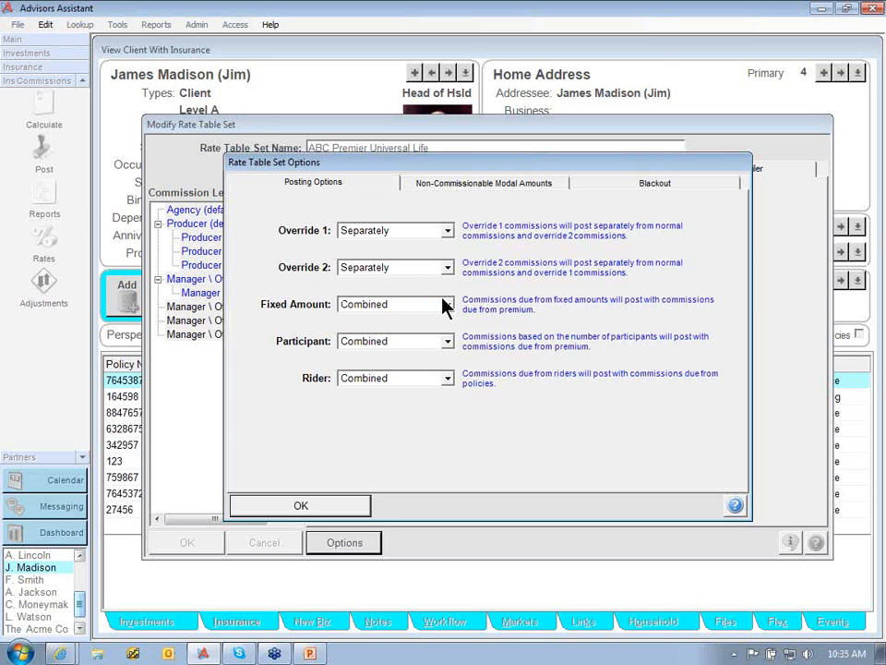
pyautogui.click(448, 230)
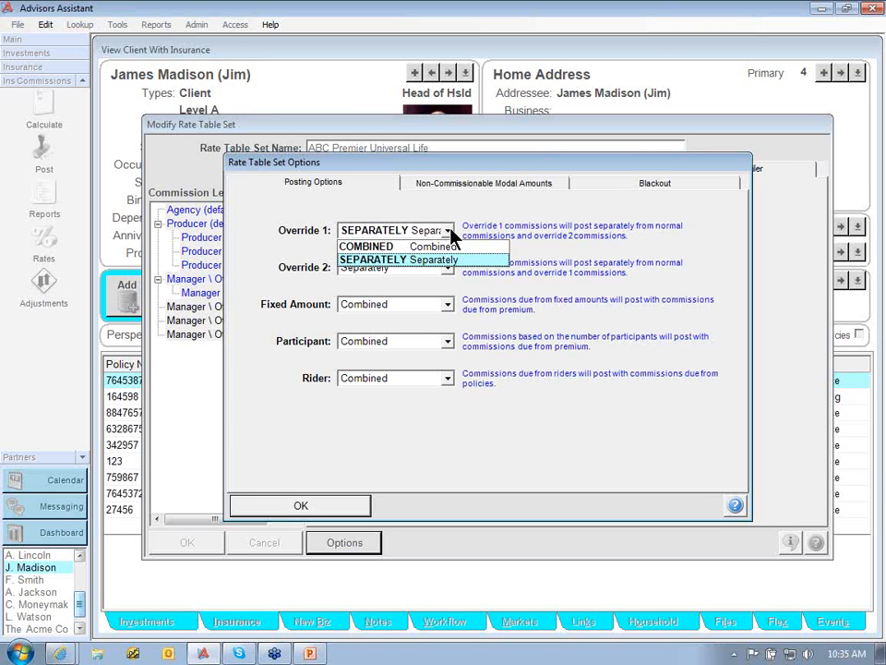
pyautogui.click(450, 230)
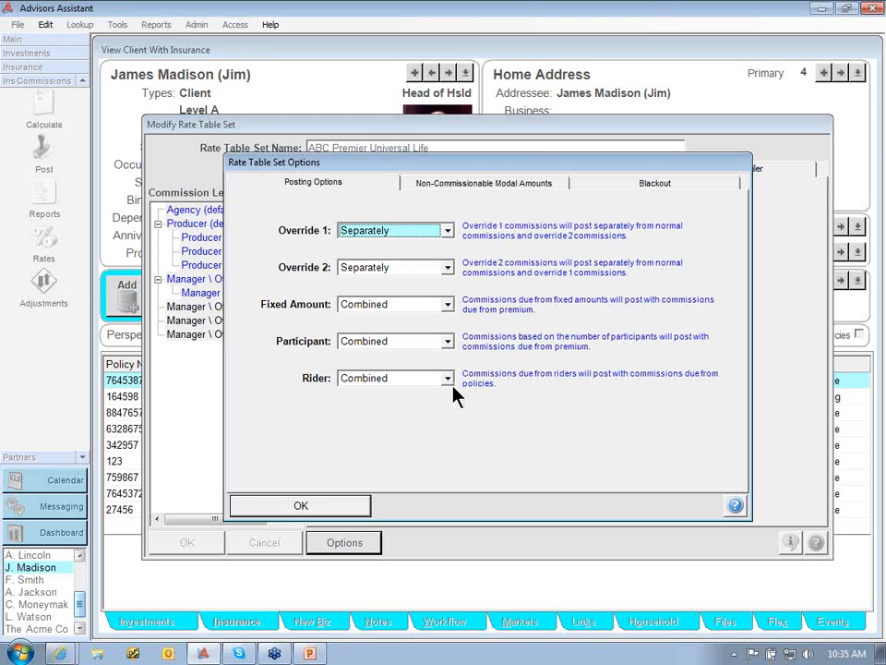
pyautogui.click(523, 188)
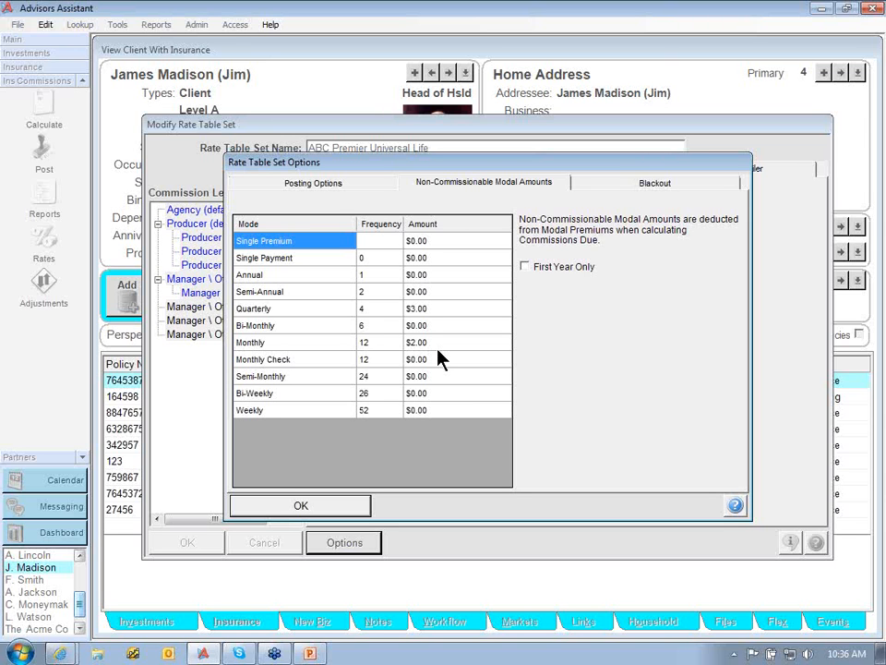
pyautogui.click(301, 343)
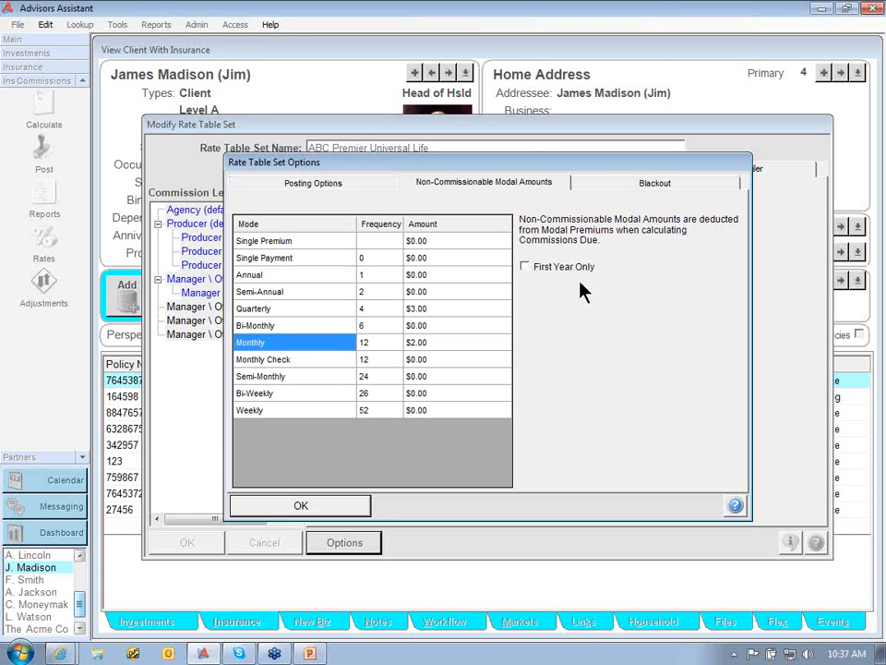
# Add a blackout range from 6/1/2012 to 8/31/2012 to the rate table set options and accept them
pyautogui.click(645, 187)
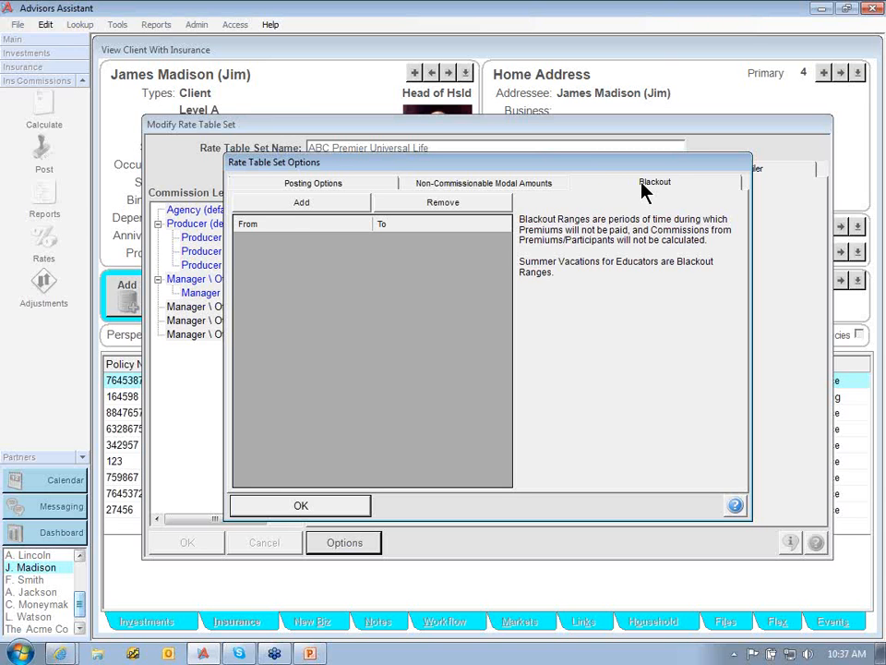
pyautogui.click(302, 204)
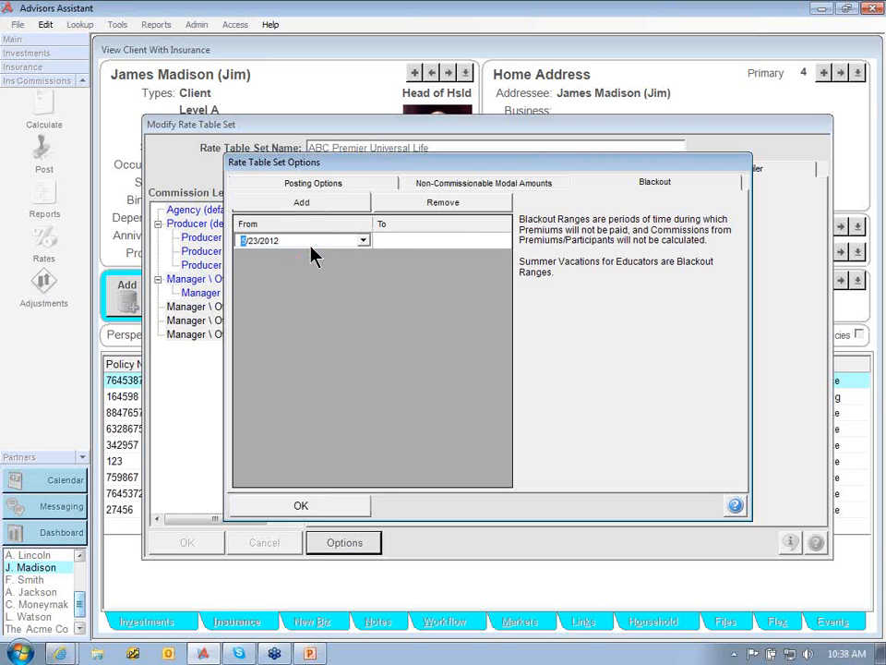
pyautogui.click(363, 241)
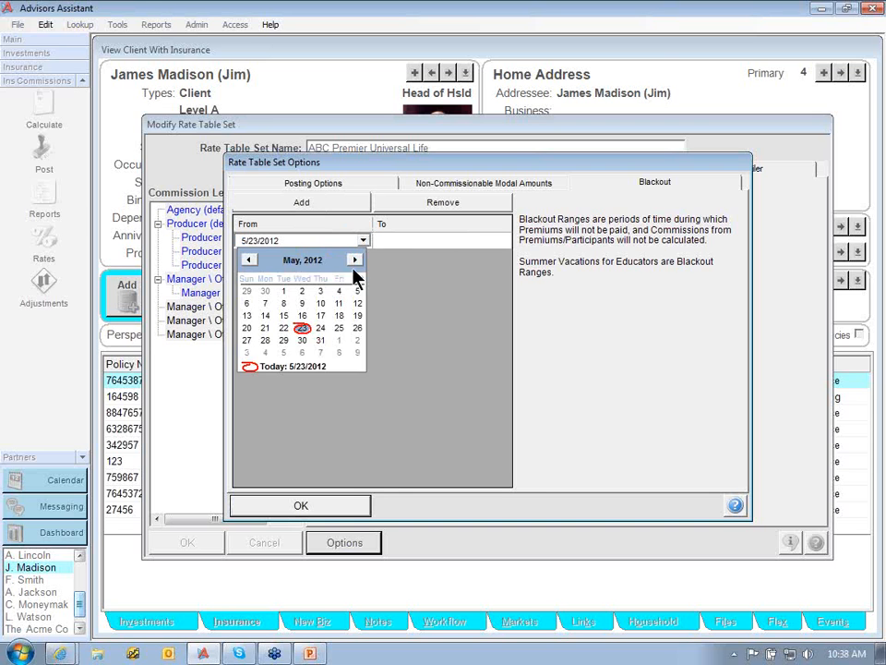
pyautogui.click(337, 342)
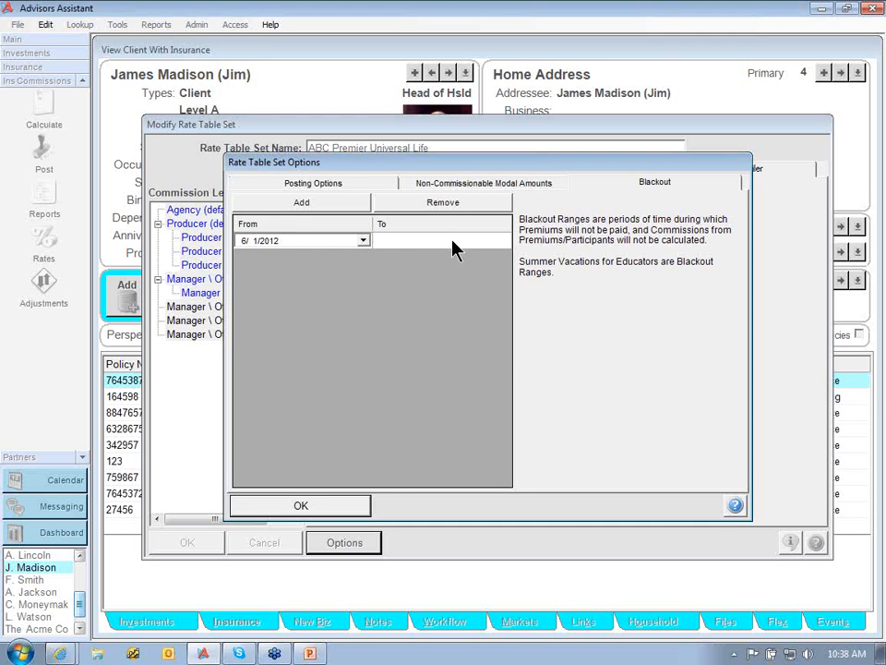
pyautogui.click(485, 244)
pyautogui.click(501, 241)
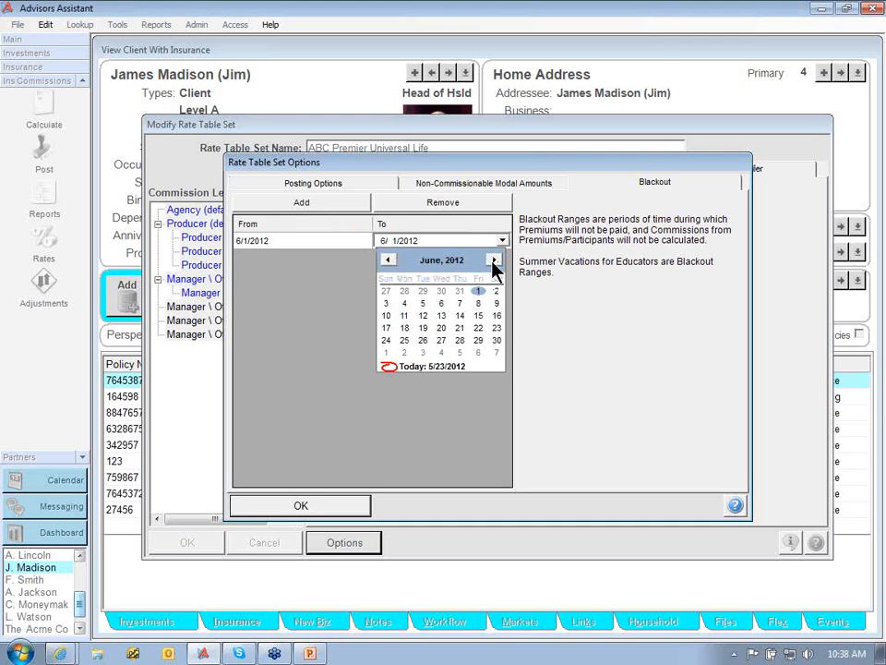
pyautogui.click(495, 261)
pyautogui.click(495, 261)
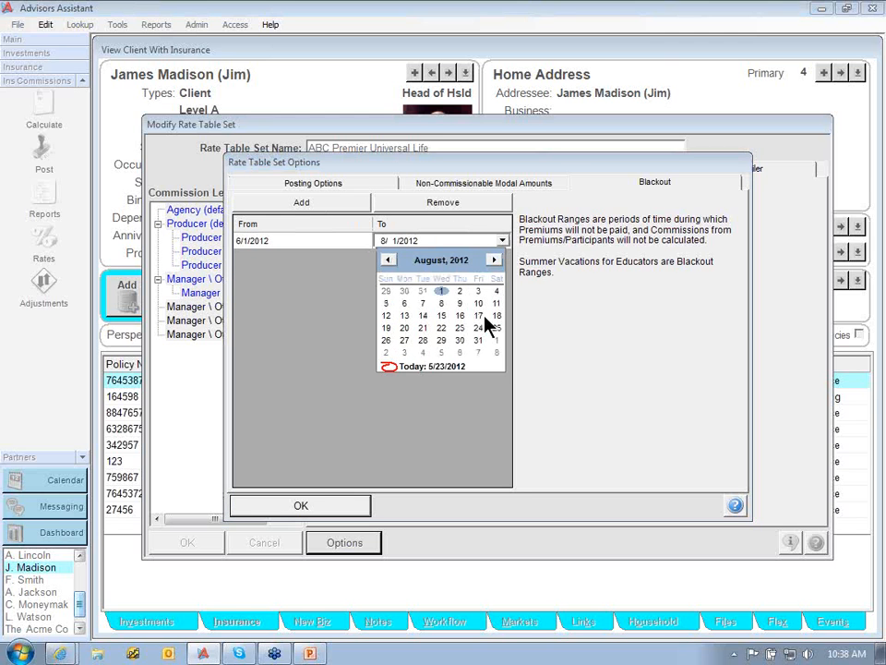
pyautogui.click(478, 341)
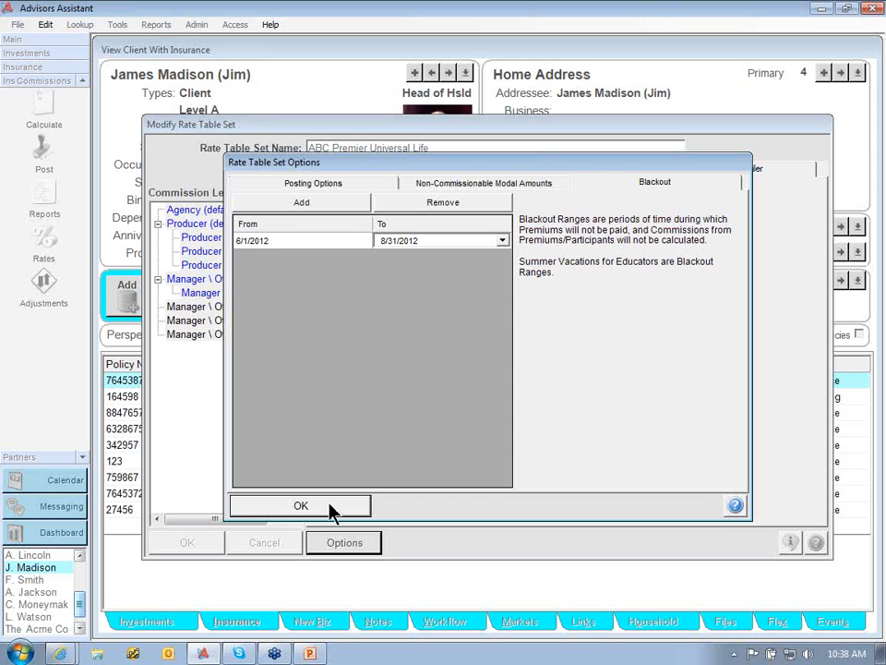
pyautogui.click(301, 506)
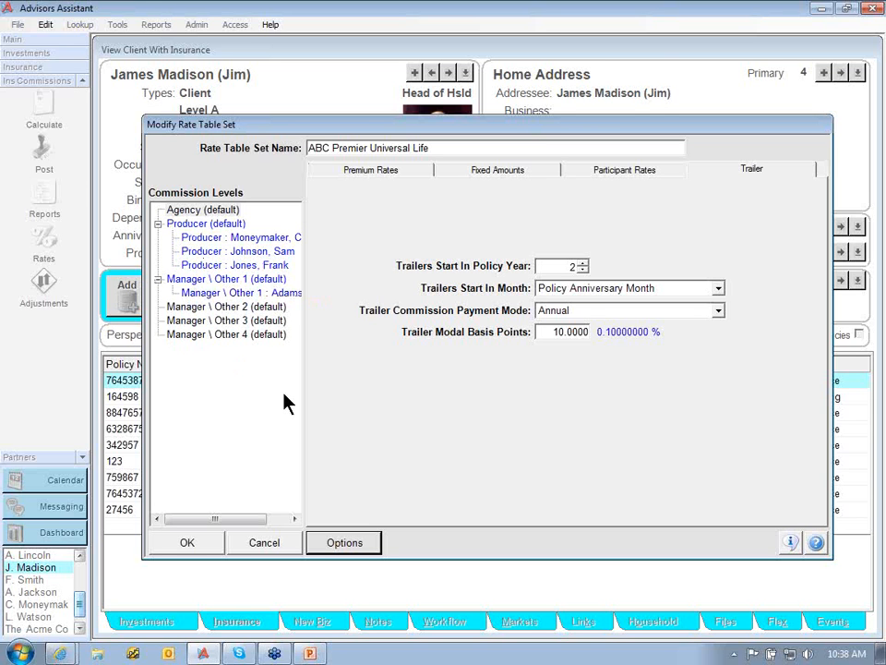
# Examine the default producer's trailer settings and premium rates, including the choices for what the rates apply to
pyautogui.click(222, 225)
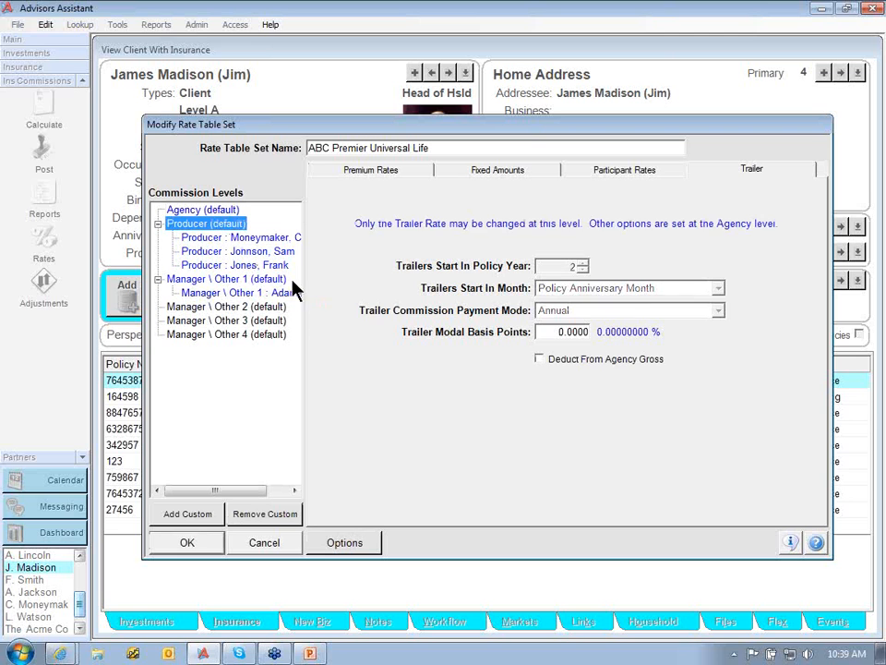
pyautogui.click(360, 169)
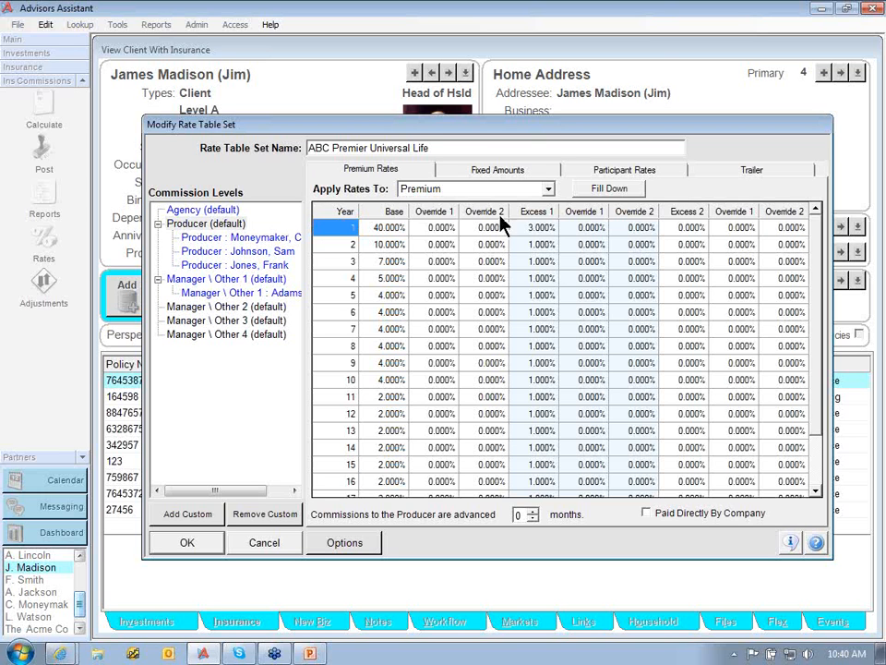
pyautogui.click(548, 190)
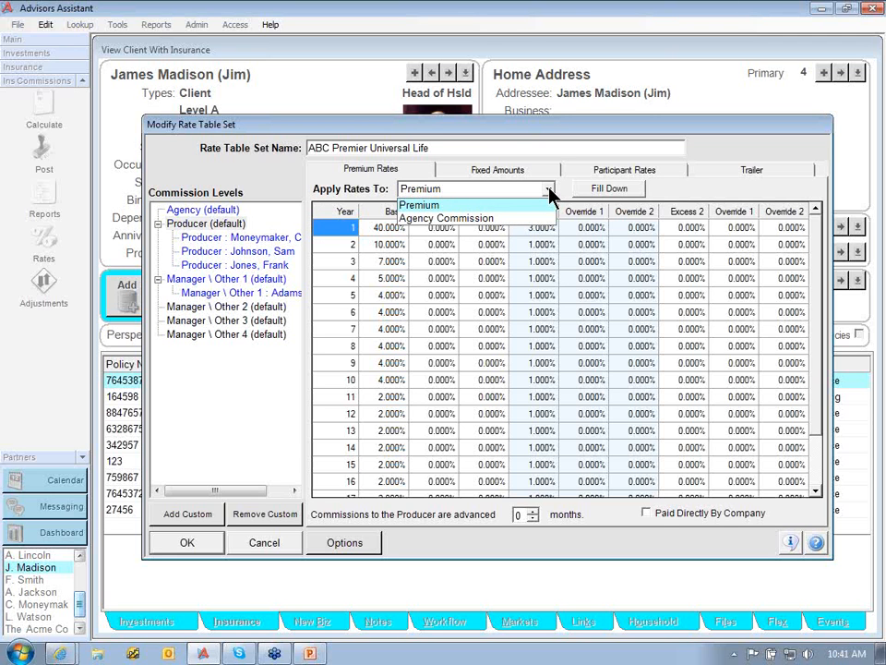
pyautogui.click(549, 190)
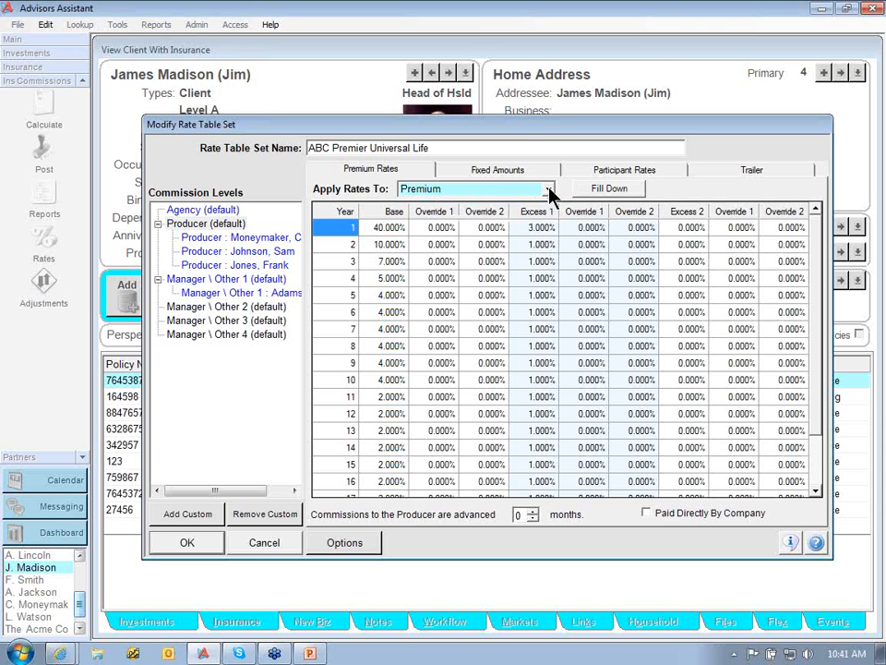
pyautogui.click(548, 190)
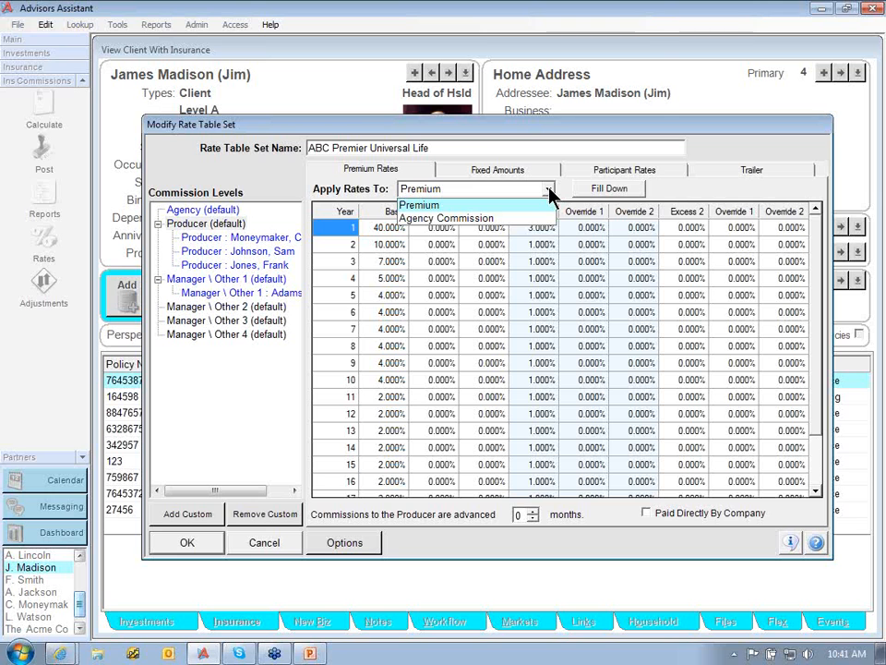
pyautogui.click(549, 194)
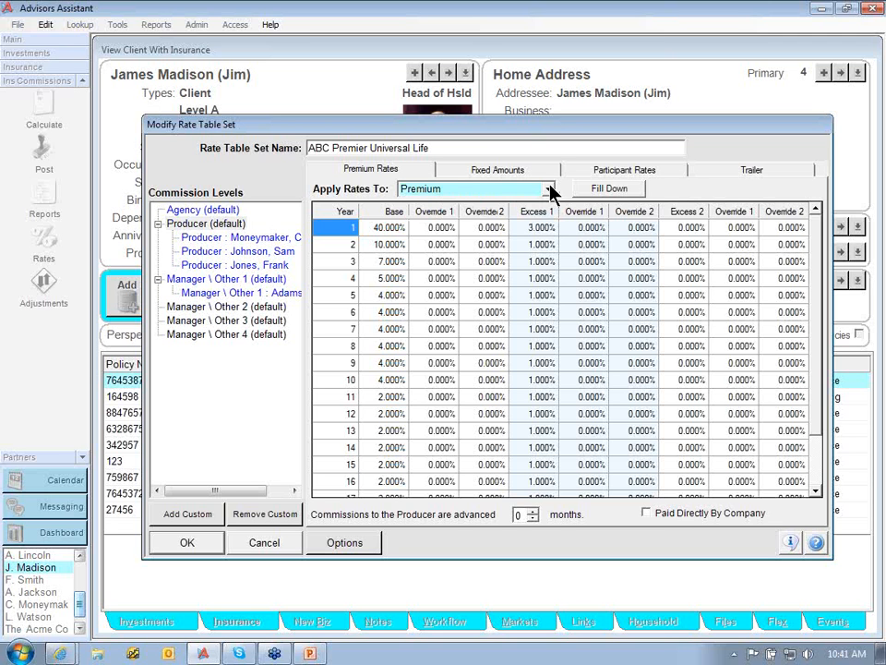
pyautogui.click(550, 191)
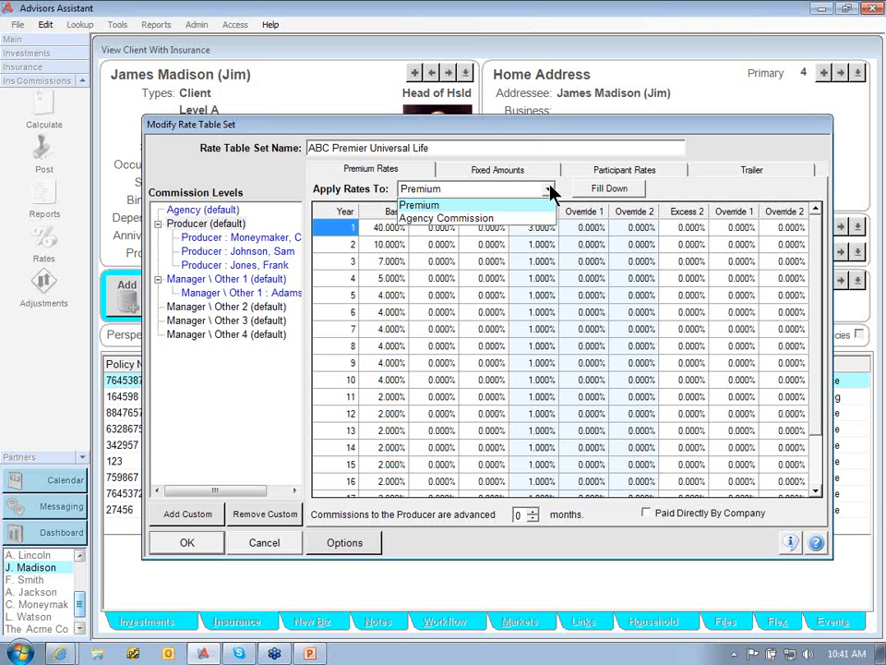
pyautogui.click(549, 189)
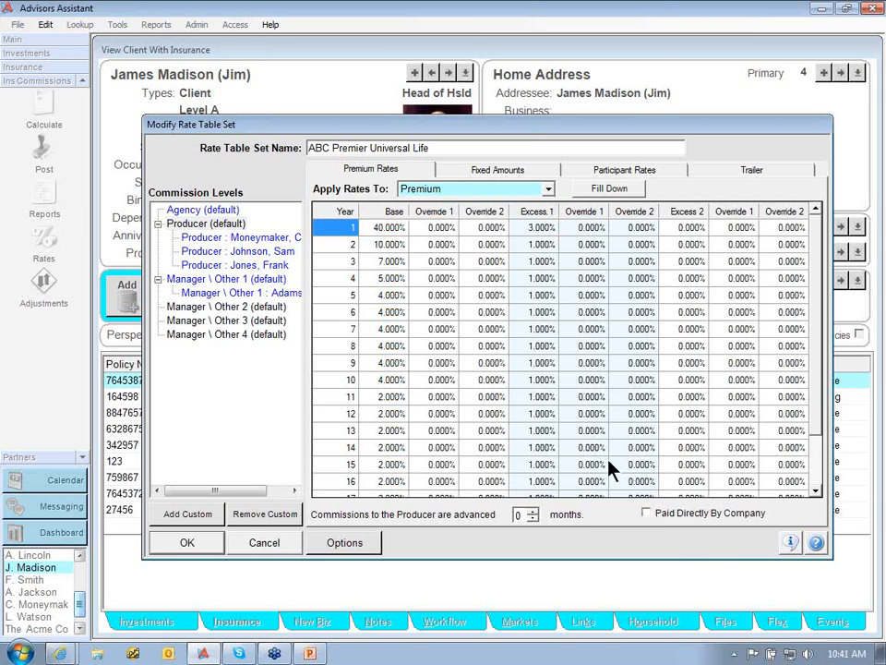
# Try applying the default producer's rates to Agency Commission with Paid Directly By Company, and restore the Premium basis without direct payment
pyautogui.click(547, 190)
pyautogui.click(542, 219)
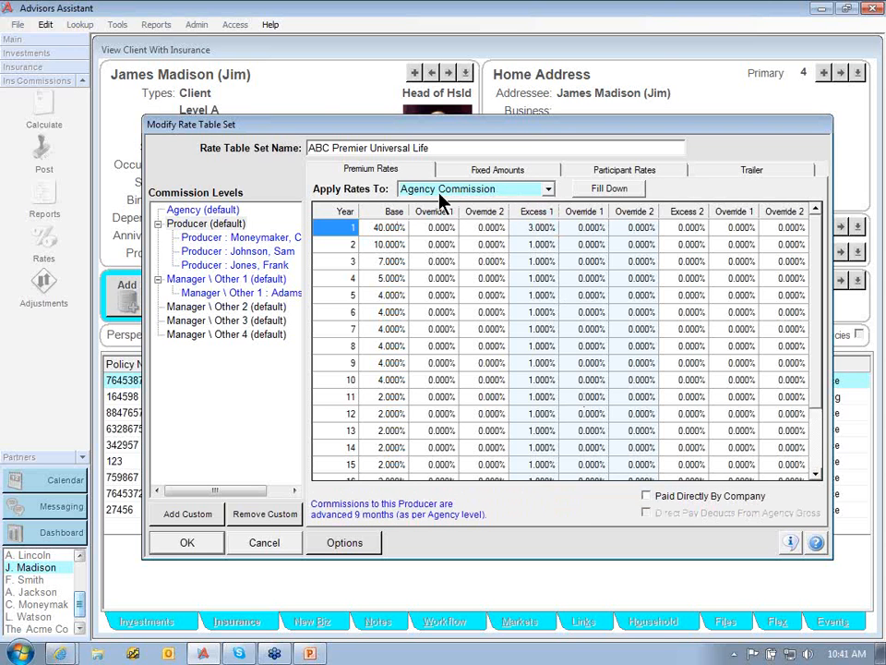
pyautogui.click(647, 497)
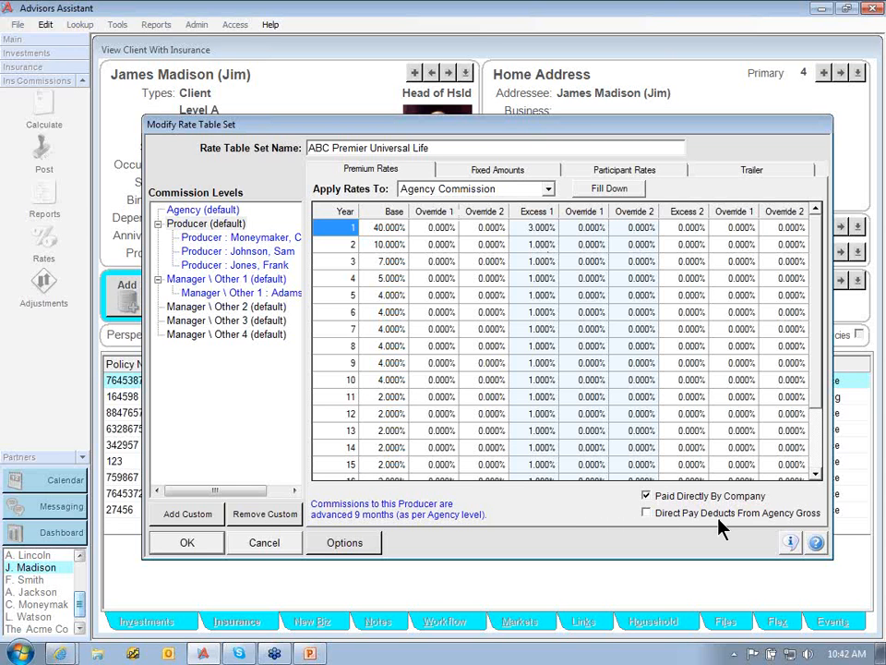
pyautogui.click(648, 497)
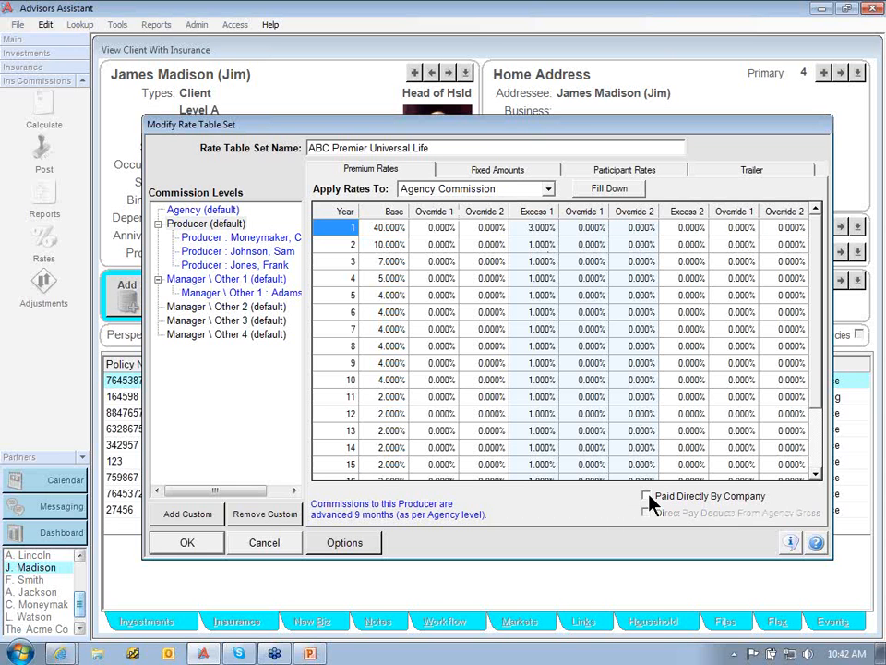
pyautogui.click(549, 189)
pyautogui.click(538, 204)
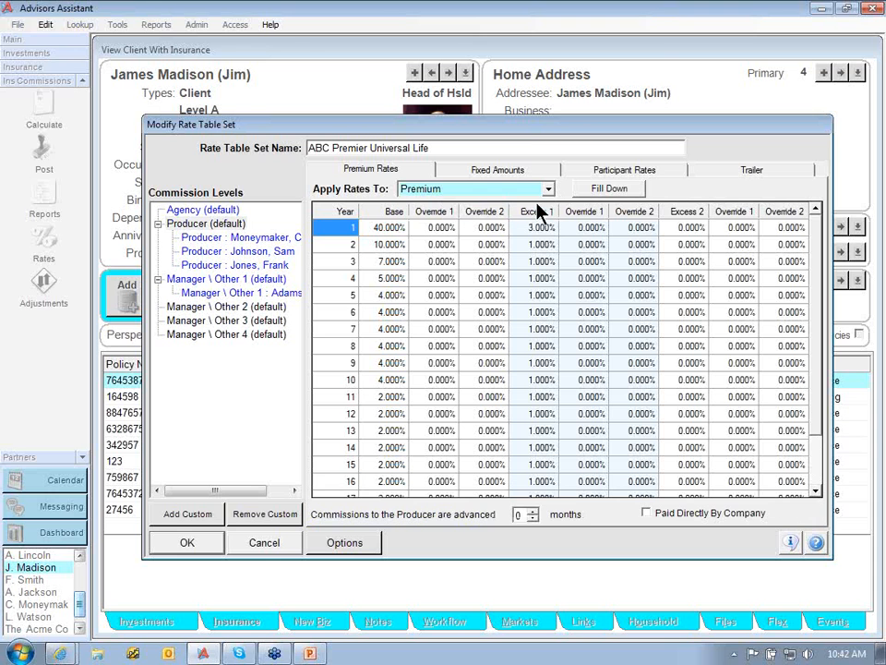
pyautogui.click(646, 513)
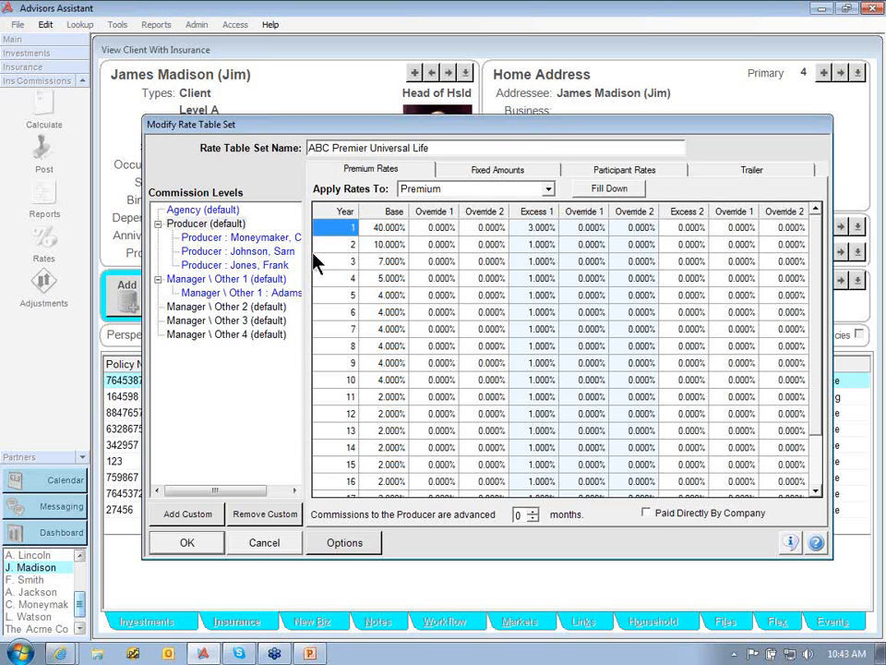
# Start adding a custom commission level and examine its choices for level, premium rate basis and participant rates
pyautogui.click(192, 524)
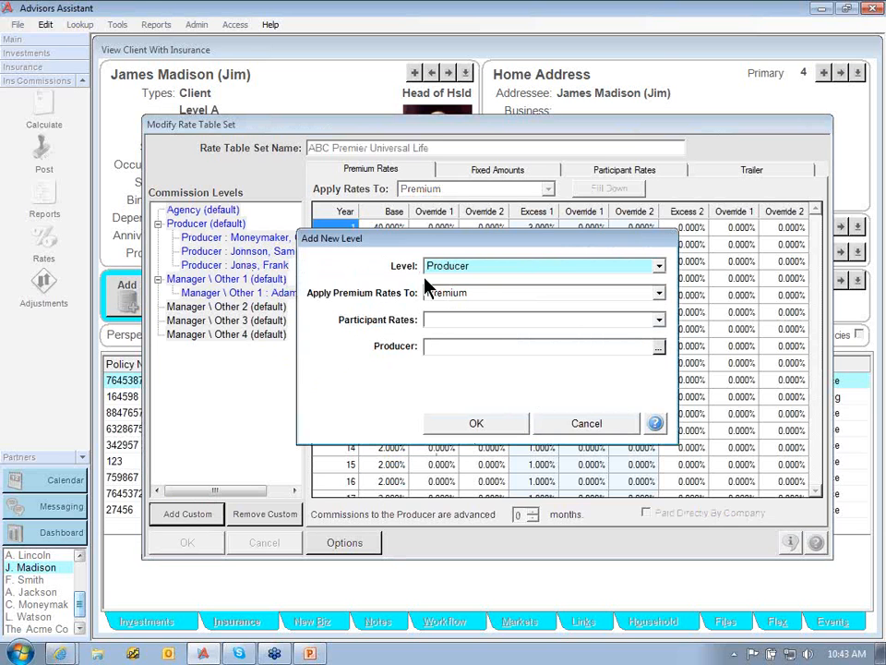
pyautogui.click(659, 268)
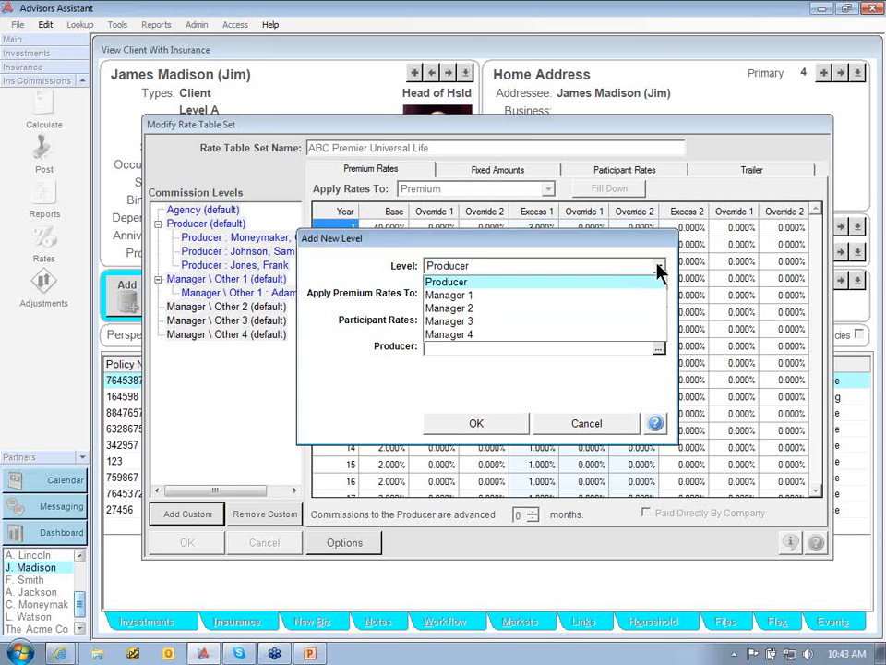
pyautogui.click(659, 266)
pyautogui.click(659, 293)
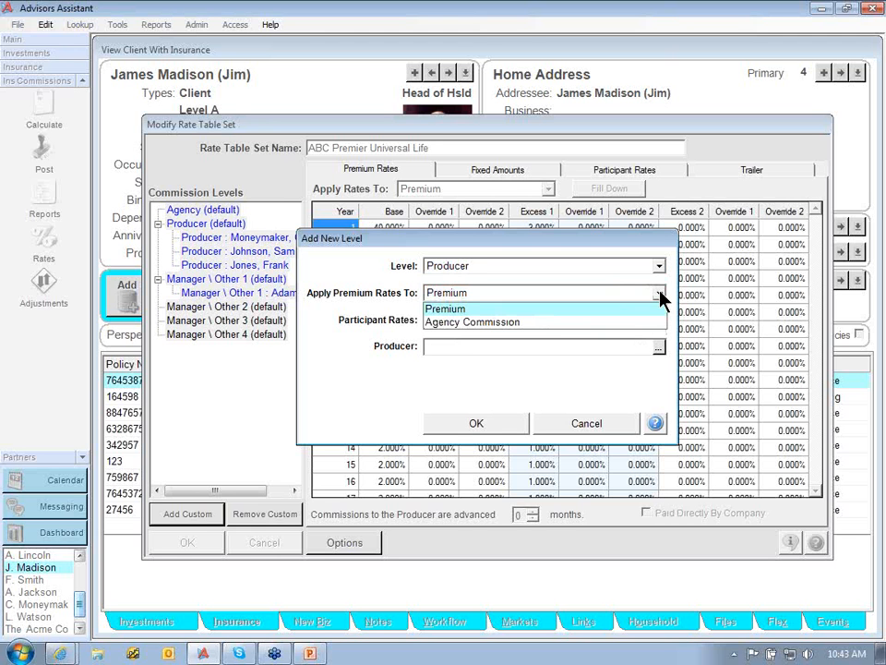
pyautogui.click(660, 294)
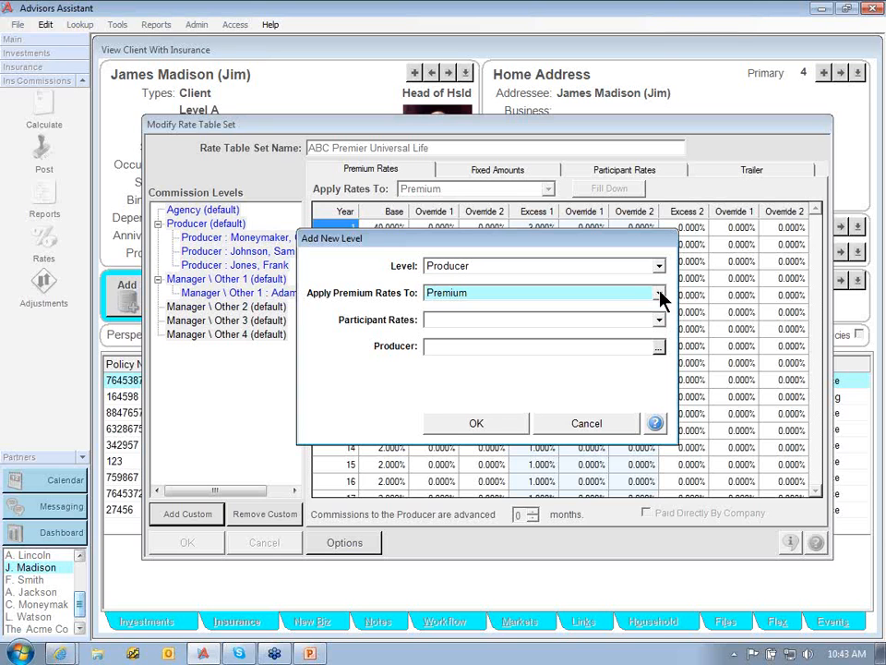
pyautogui.click(659, 321)
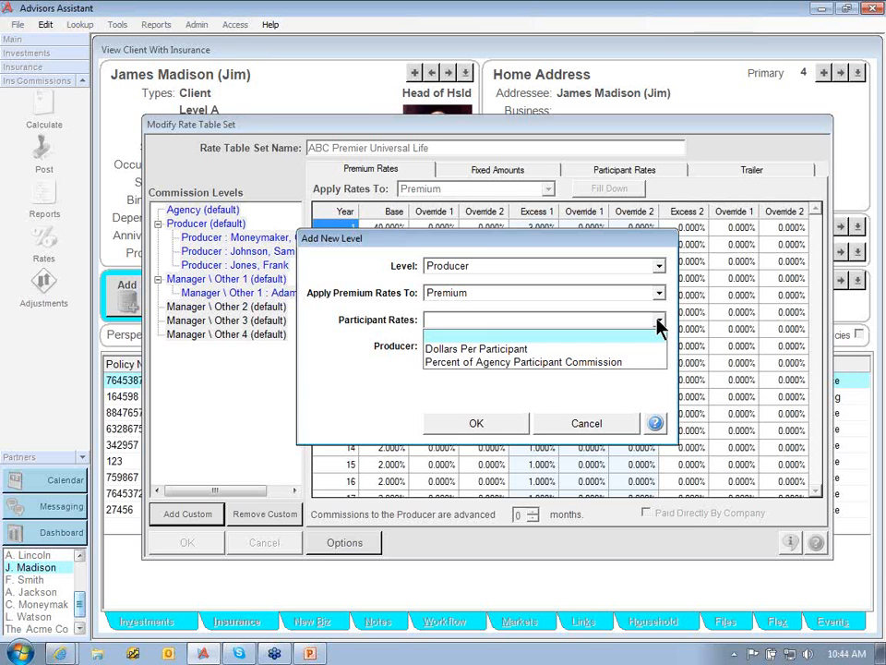
pyautogui.click(659, 325)
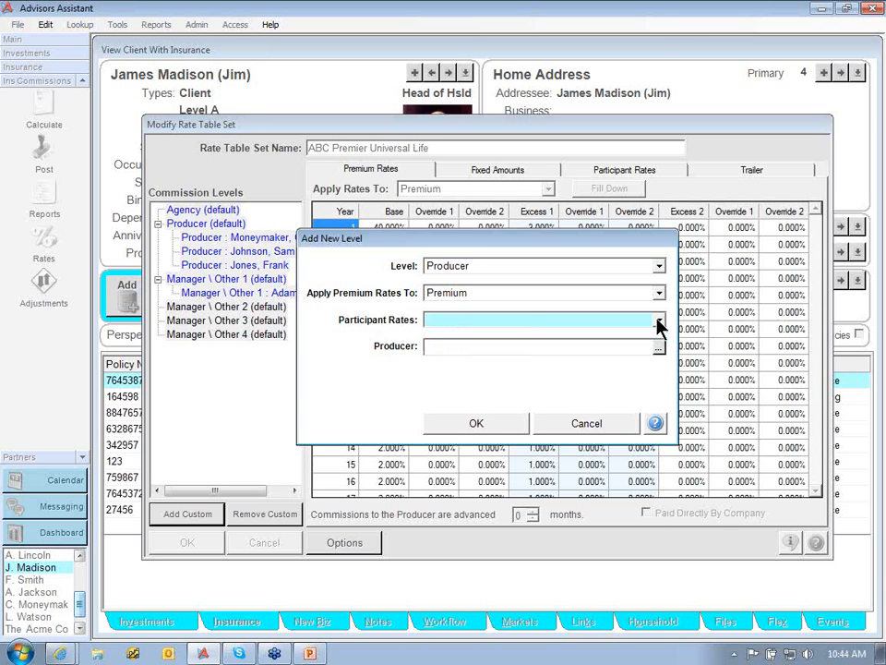
pyautogui.click(659, 325)
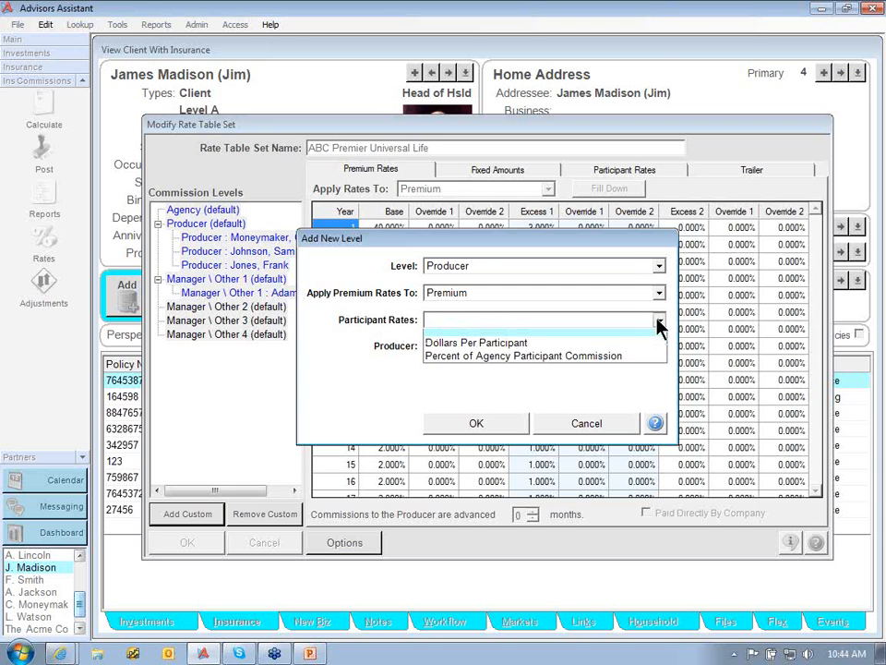
pyautogui.click(660, 325)
# Switch the new custom level to Manager 1 and examine its premium rate bases, keeping Premium selected
pyautogui.click(659, 267)
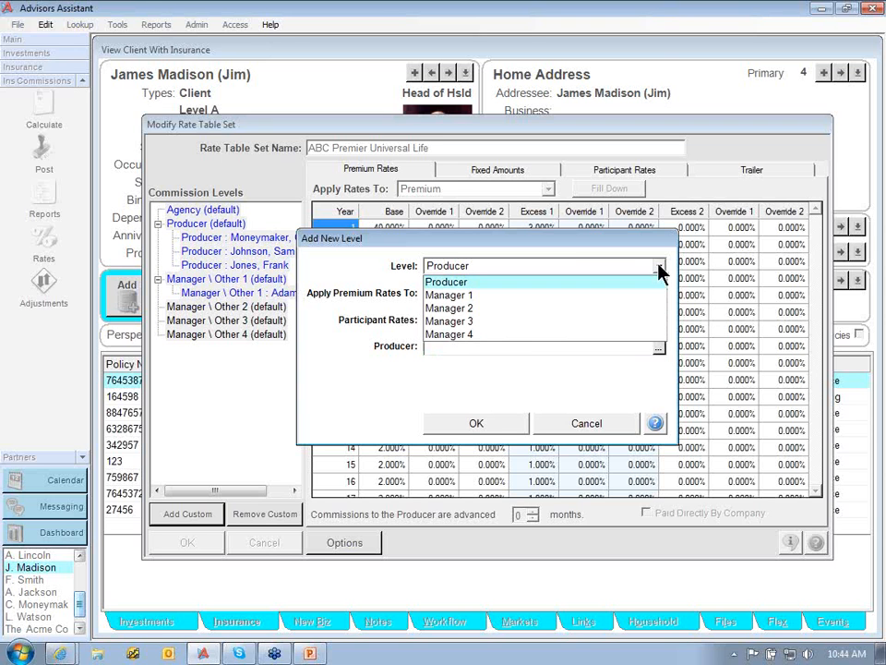
pyautogui.click(655, 297)
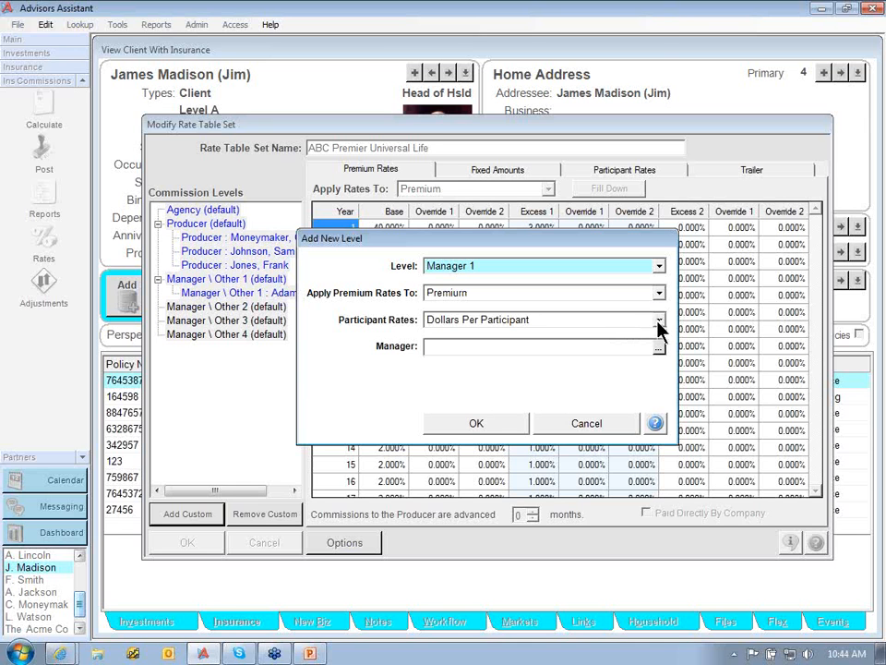
pyautogui.click(659, 294)
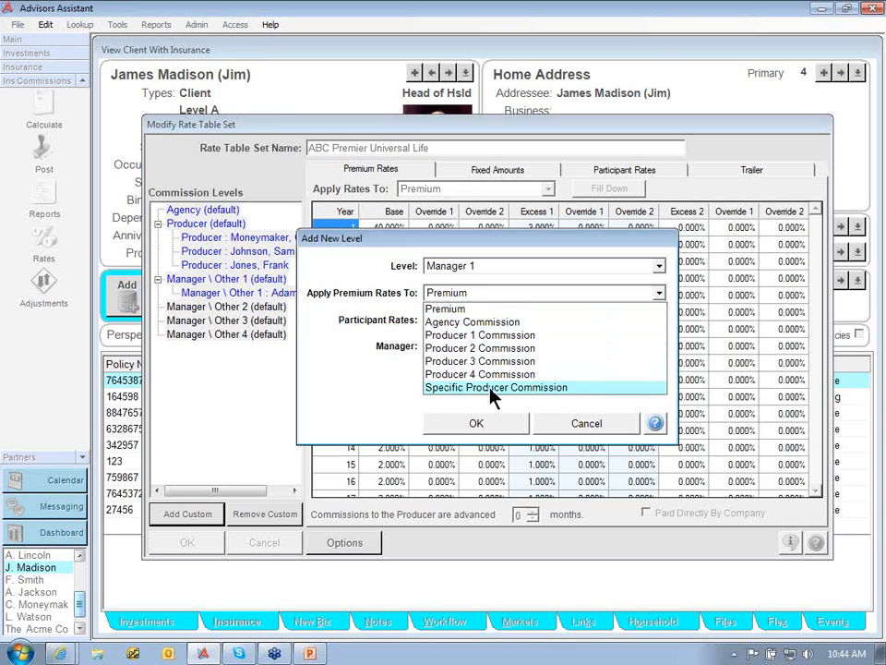
pyautogui.click(578, 309)
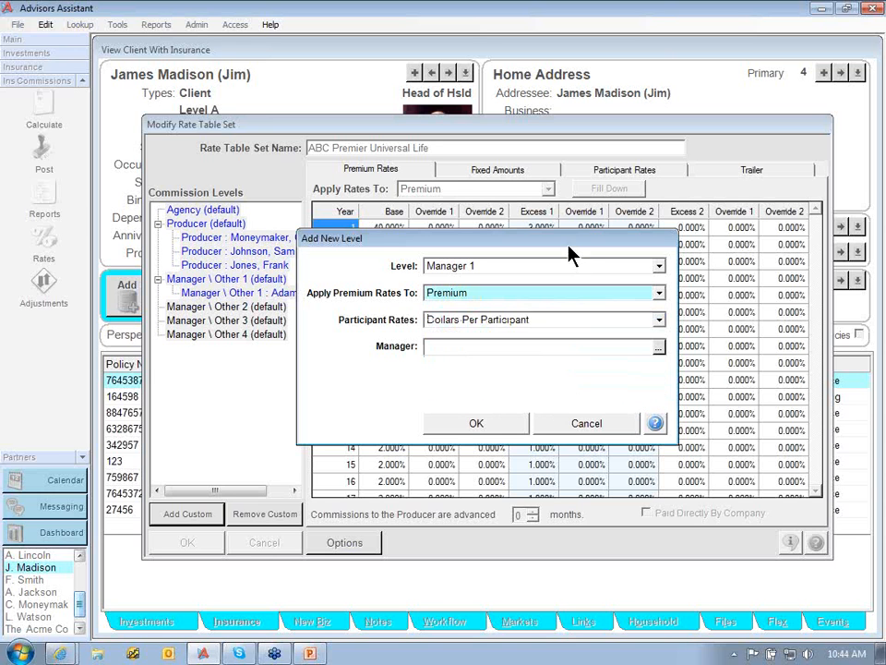
# Add a custom Producer level for a producer picked from the lookup, with rates applied to Premium and Dollars Per Participant
pyautogui.click(659, 266)
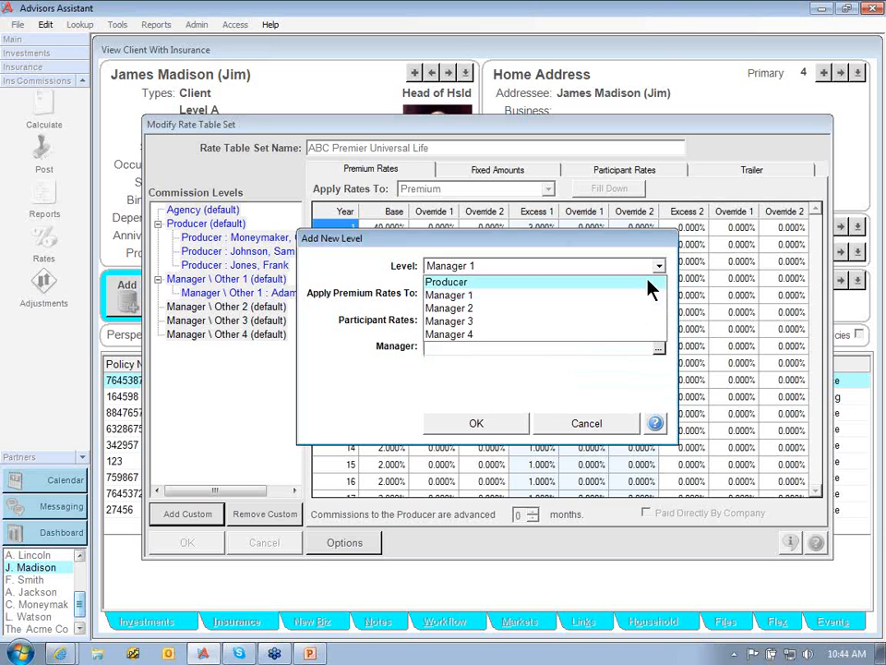
pyautogui.click(652, 281)
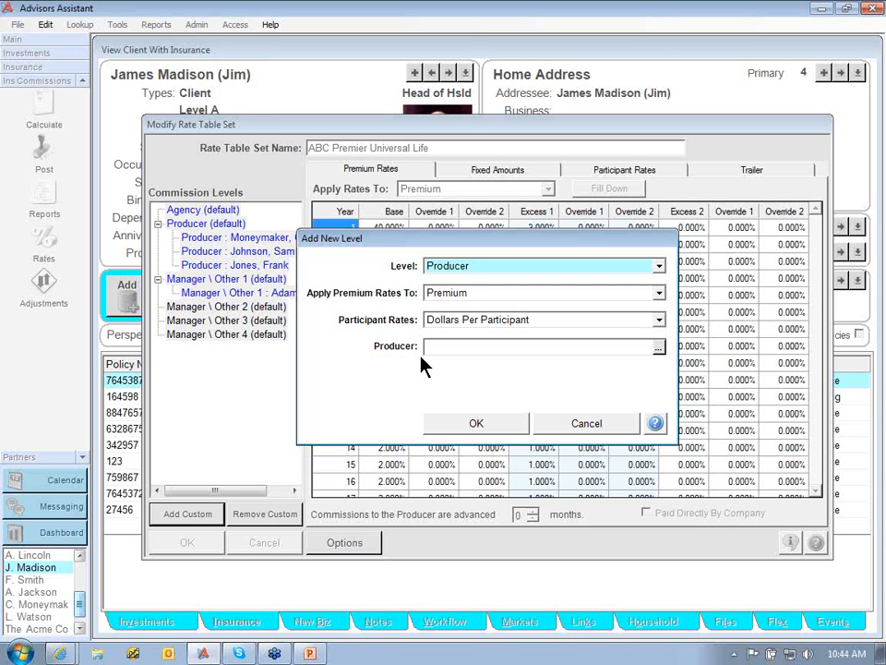
pyautogui.click(658, 352)
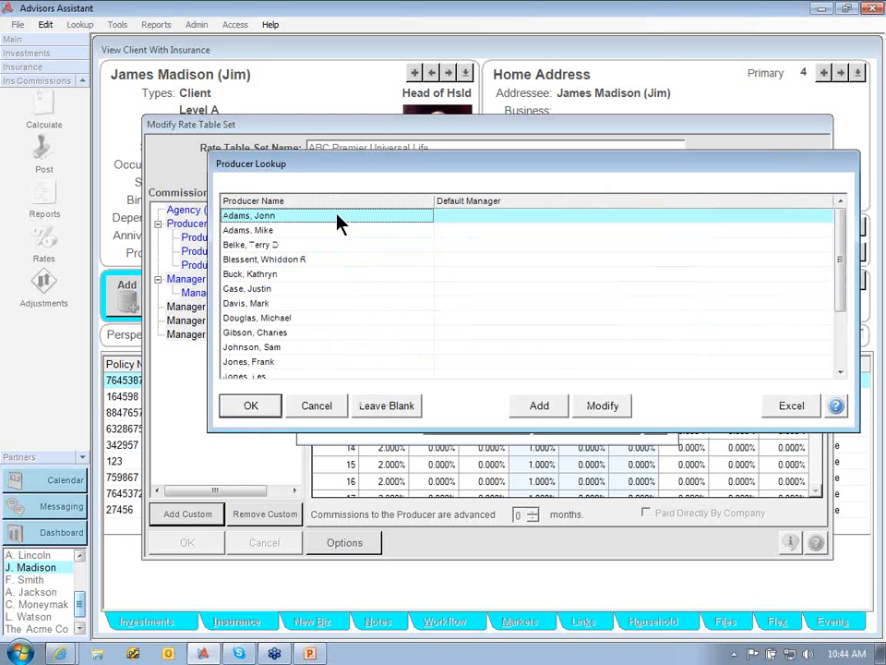
pyautogui.click(247, 230)
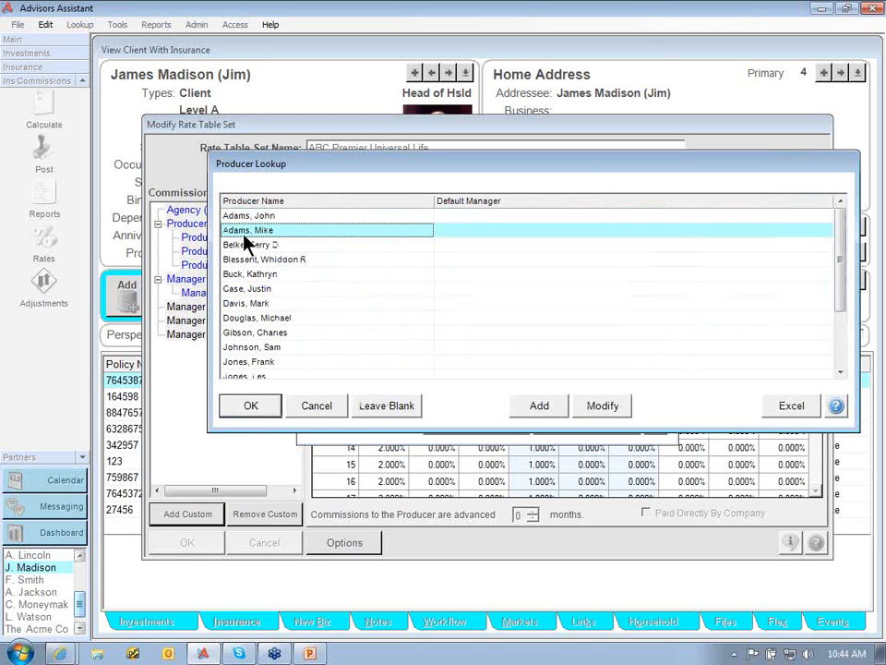
pyautogui.click(263, 408)
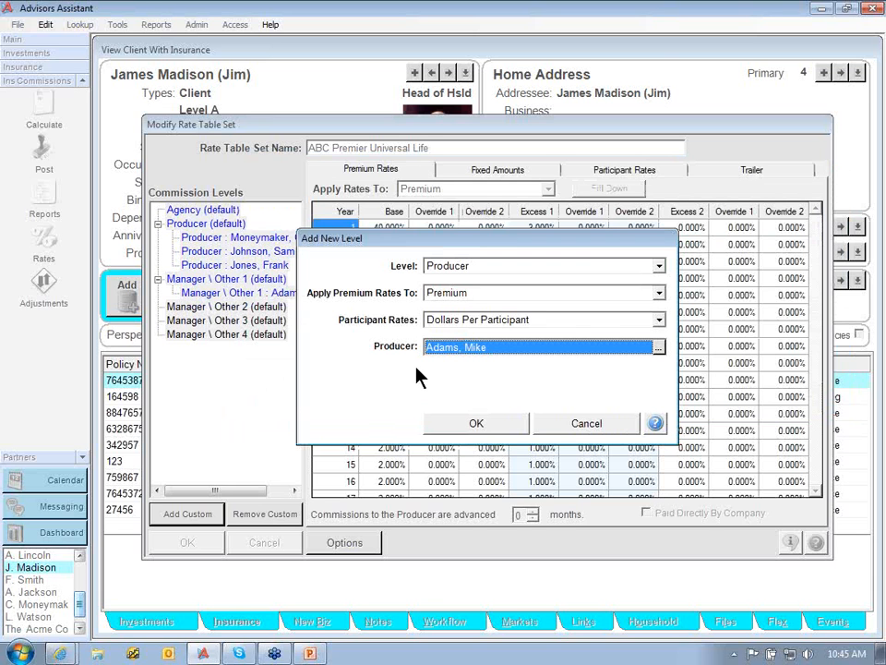
pyautogui.click(484, 426)
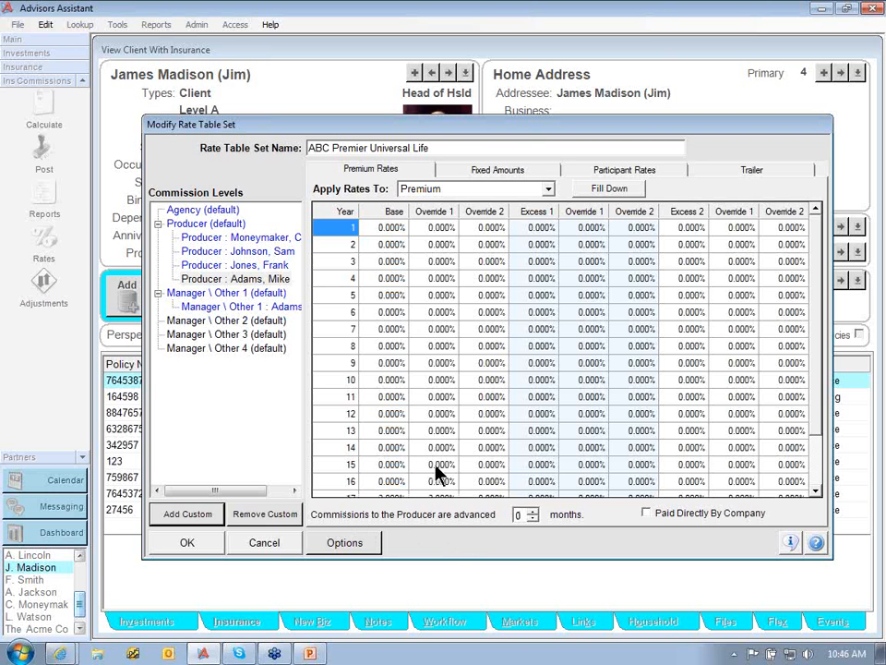
# Review the default producer's premium rates, discard all changes to the rate table set, and exit the rate table set list
pyautogui.click(237, 225)
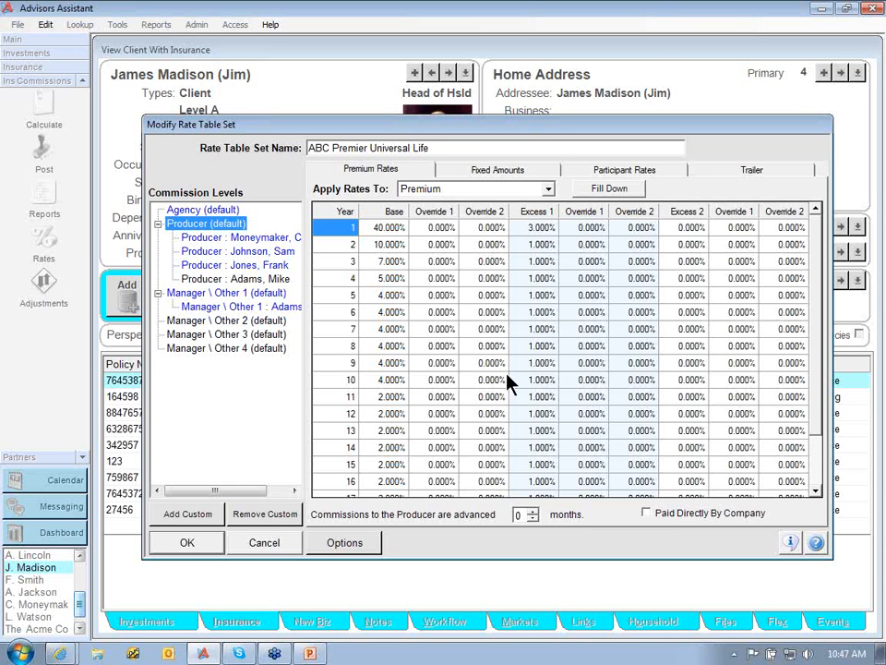
pyautogui.click(868, 35)
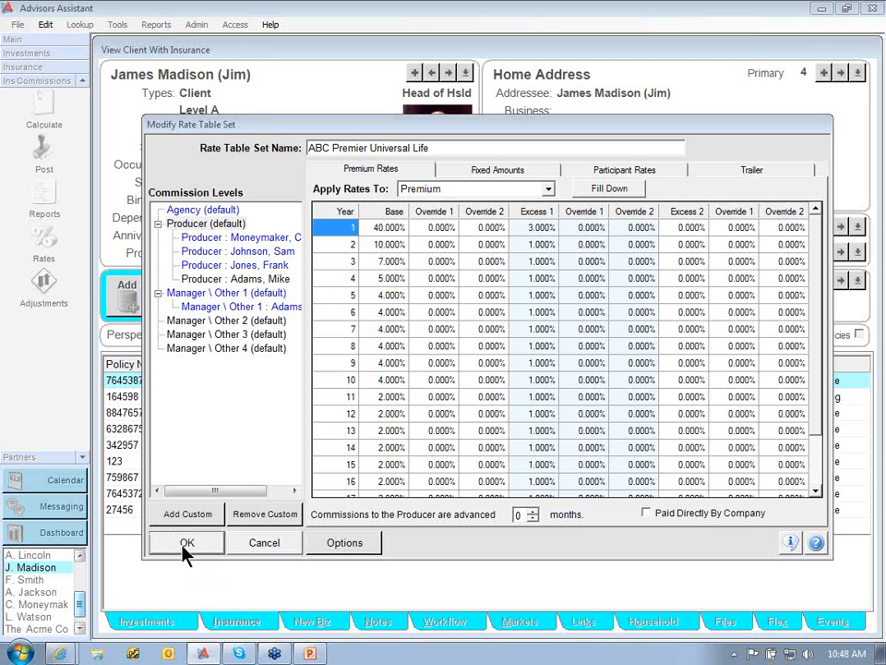
pyautogui.click(264, 545)
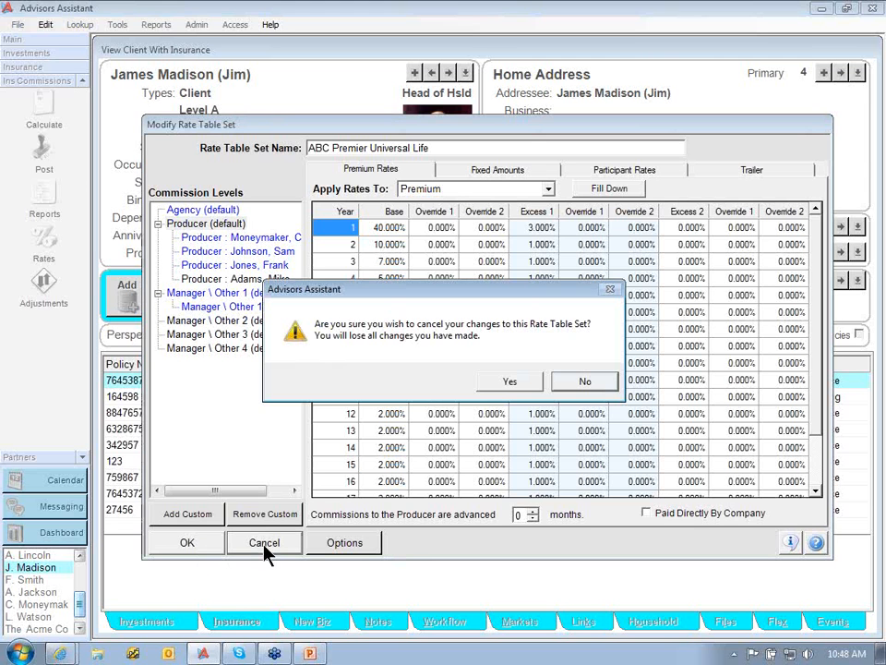
pyautogui.click(511, 382)
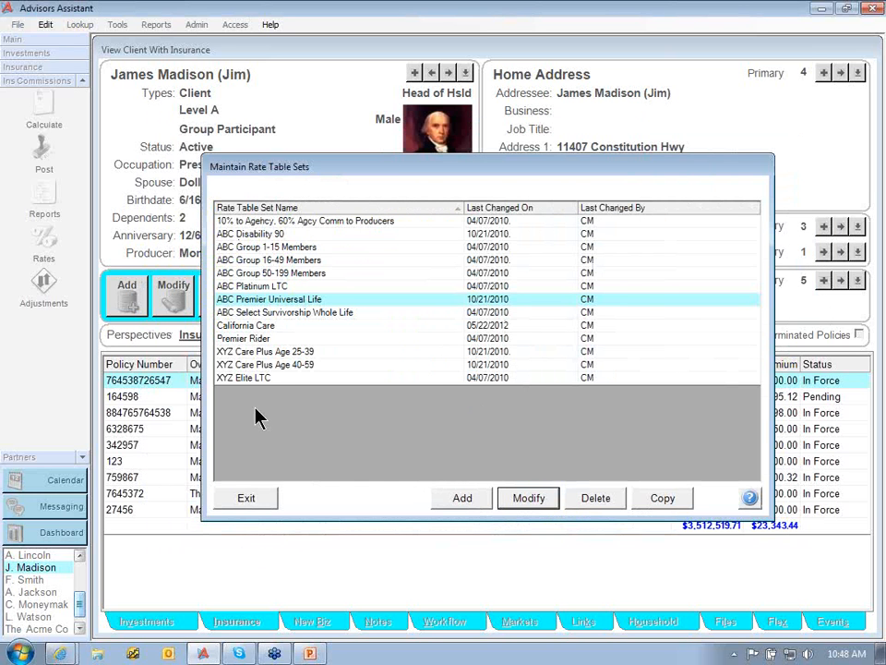
pyautogui.click(244, 503)
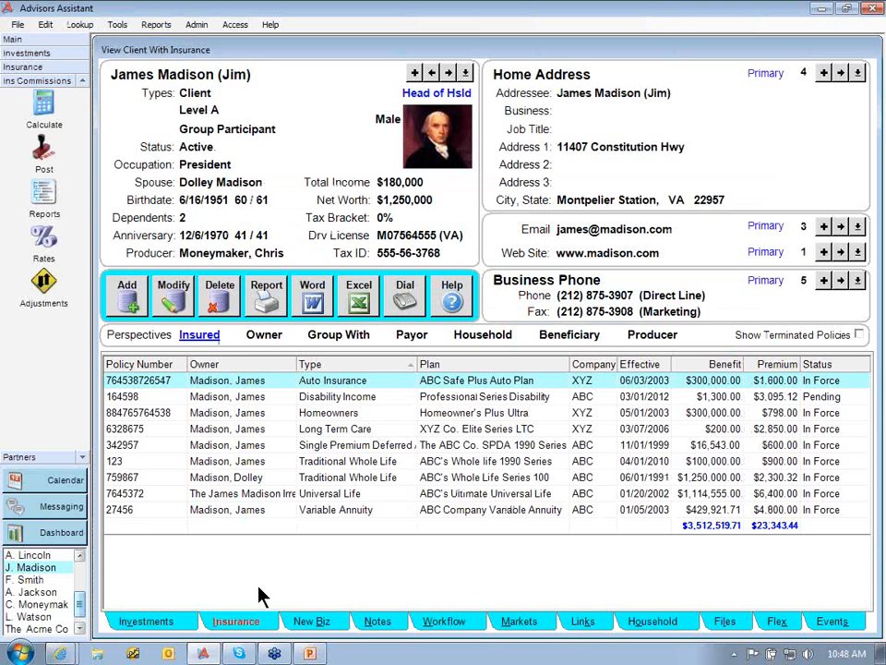
# Look up the insurance coverage plans, sort them by plan name, and open the California Care plan for modification
pyautogui.click(22, 68)
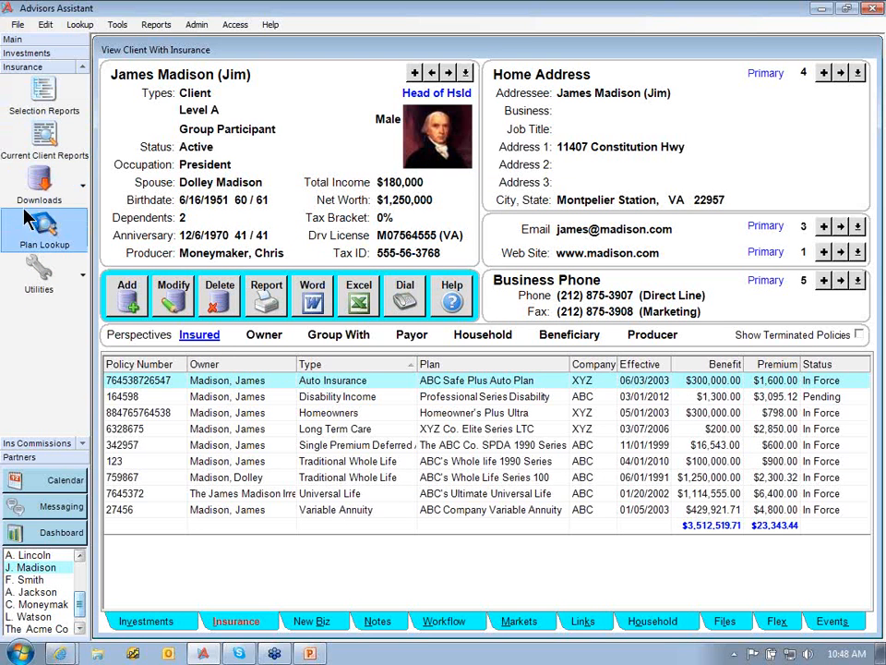
pyautogui.click(41, 235)
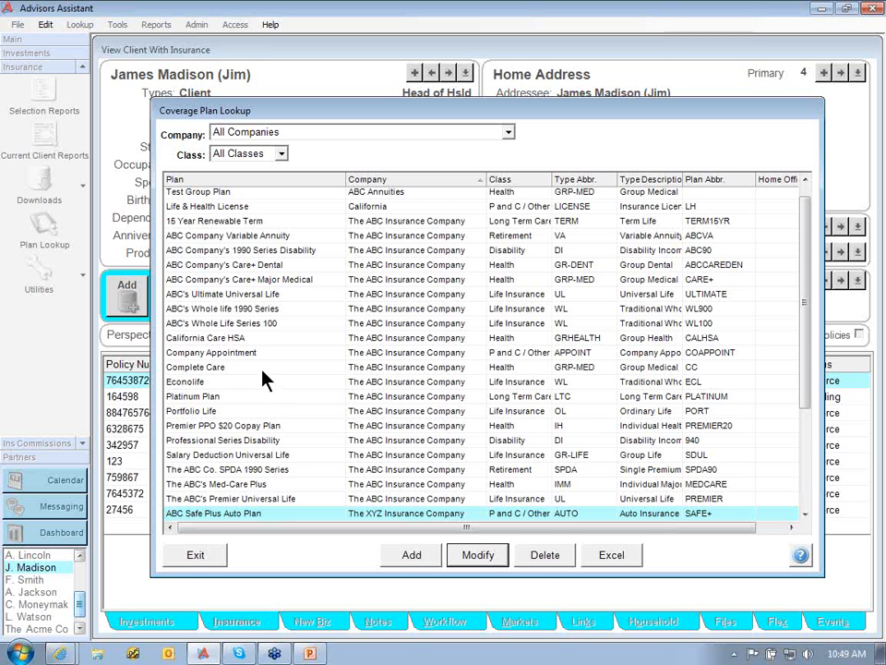
pyautogui.doubleClick(277, 182)
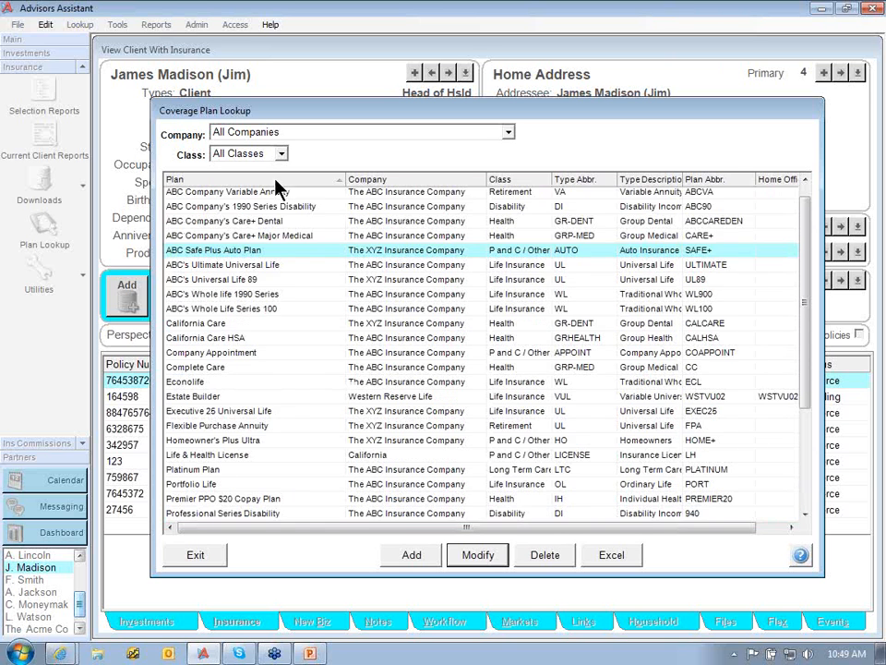
pyautogui.click(312, 510)
pyautogui.click(178, 324)
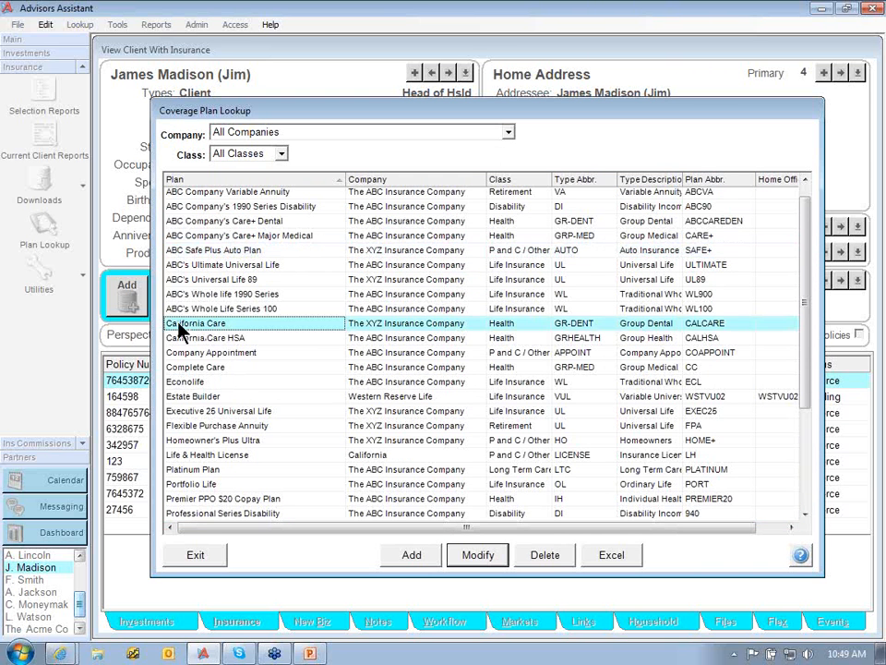
pyautogui.doubleClick(282, 324)
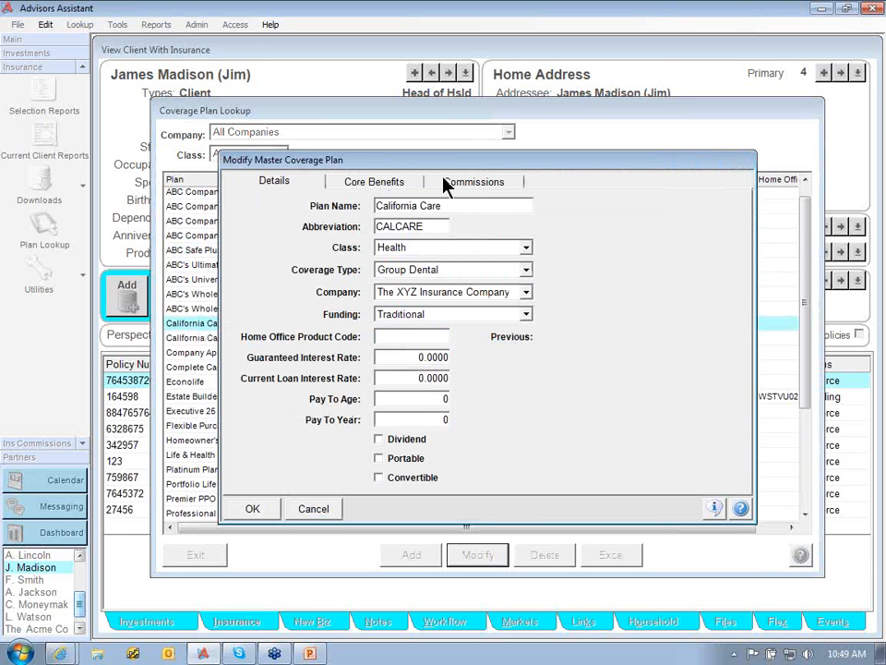
# Set the plan's commission rate table set to California Care, applying it to coverages without one assigned, and exit the plan lookup
pyautogui.click(464, 188)
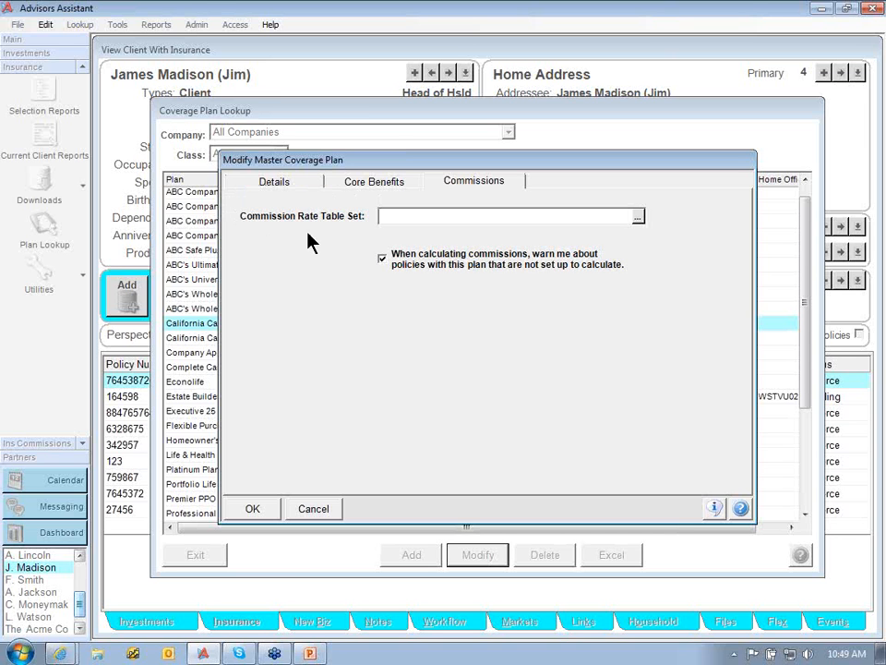
pyautogui.click(637, 214)
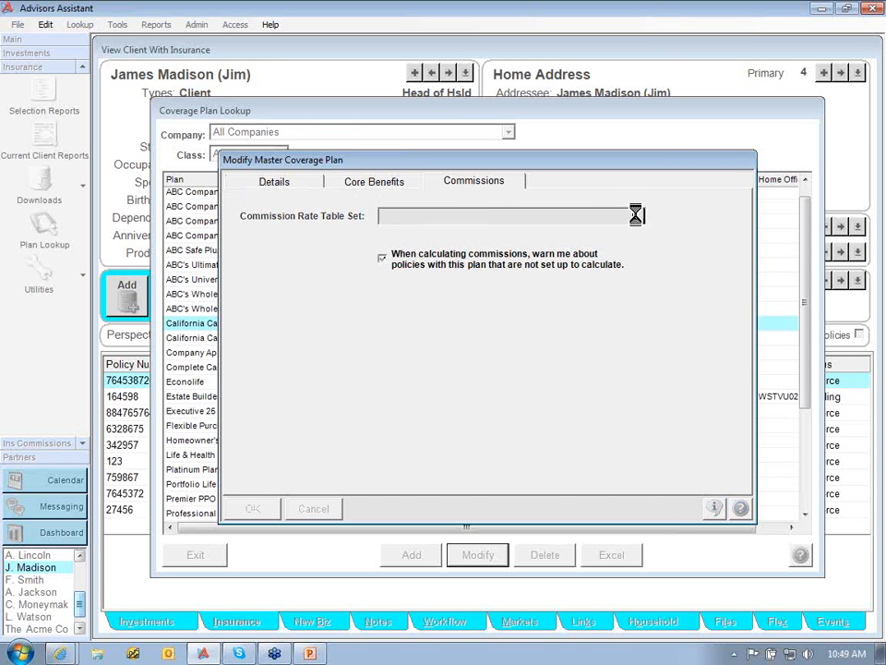
pyautogui.click(226, 326)
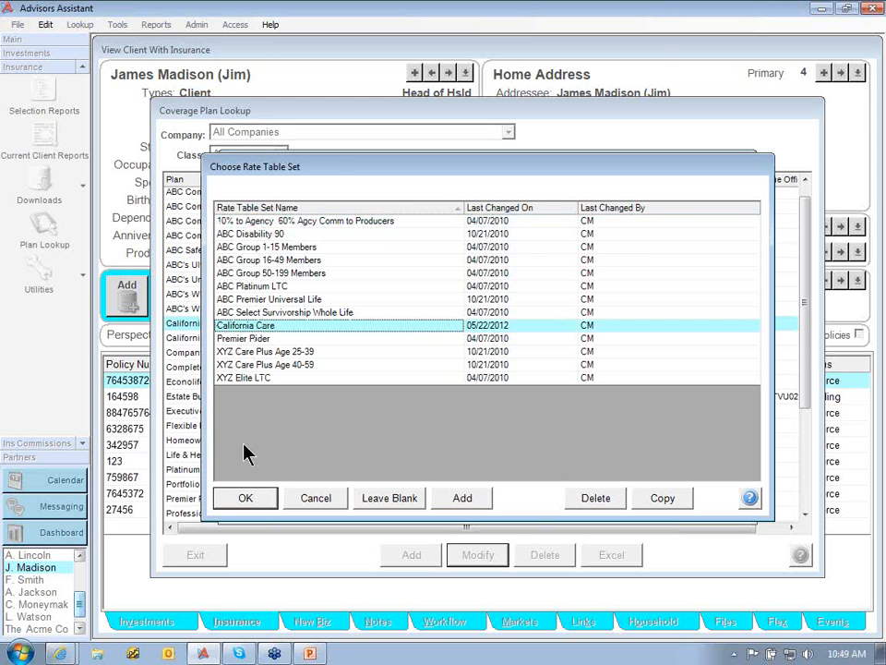
pyautogui.click(246, 498)
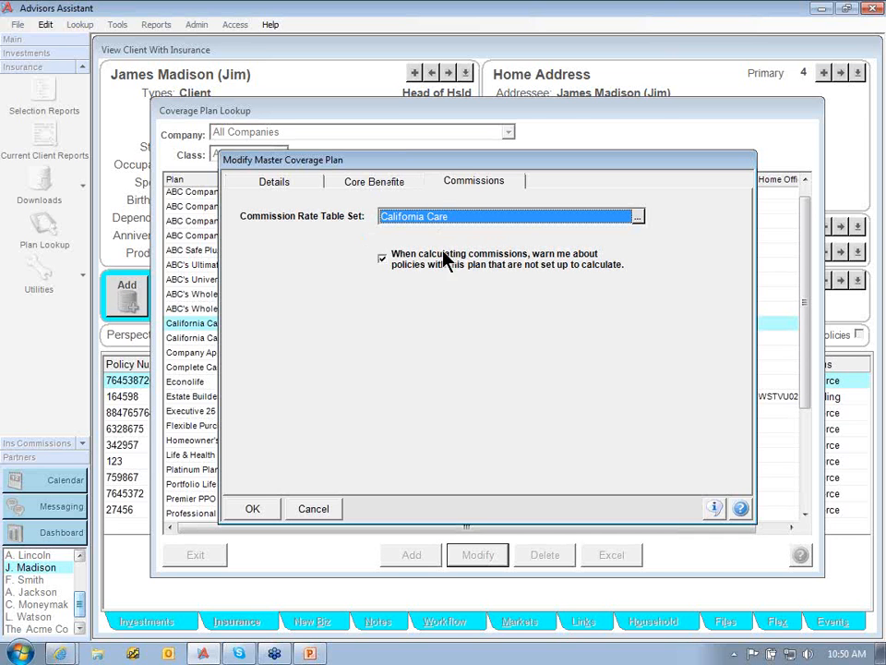
pyautogui.click(261, 514)
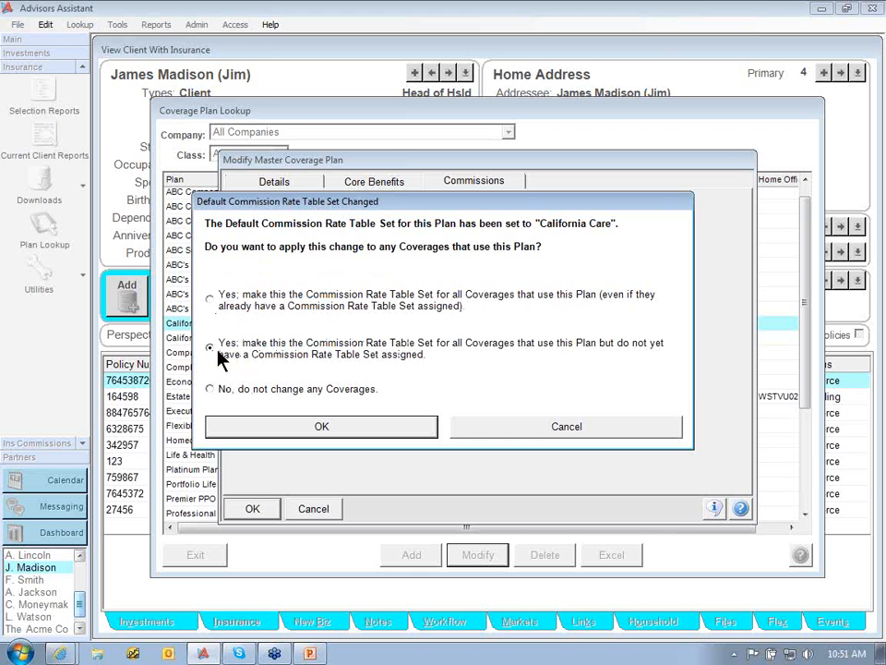
pyautogui.click(322, 430)
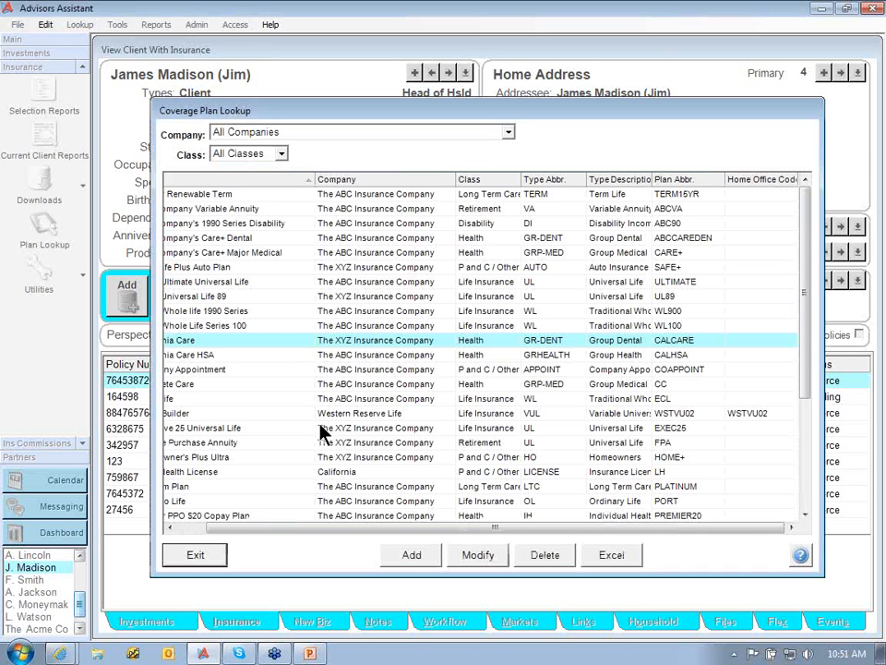
pyautogui.click(192, 556)
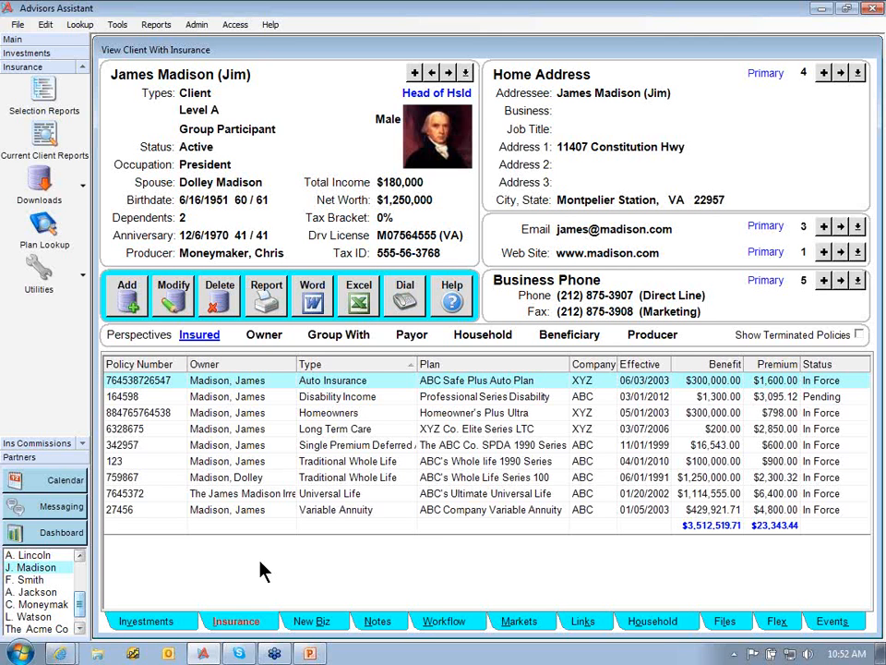
# Look up the client by last and first name and open the client's pending California Care HSA policy for modification
pyautogui.press('F2')
pyautogui.write('WATSON')
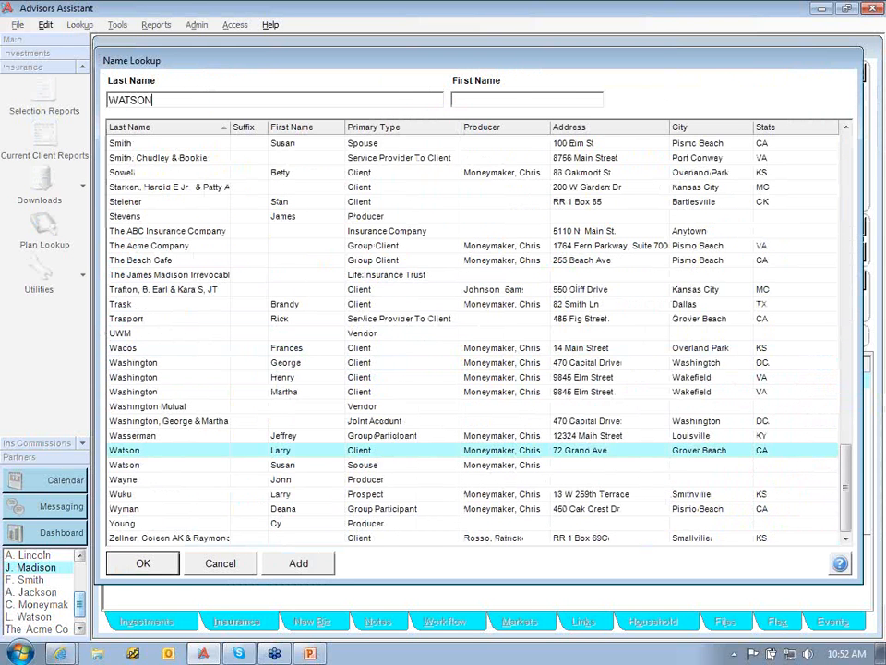
pyautogui.press('Tab')
pyautogui.write('LAR')
pyautogui.press('Return')
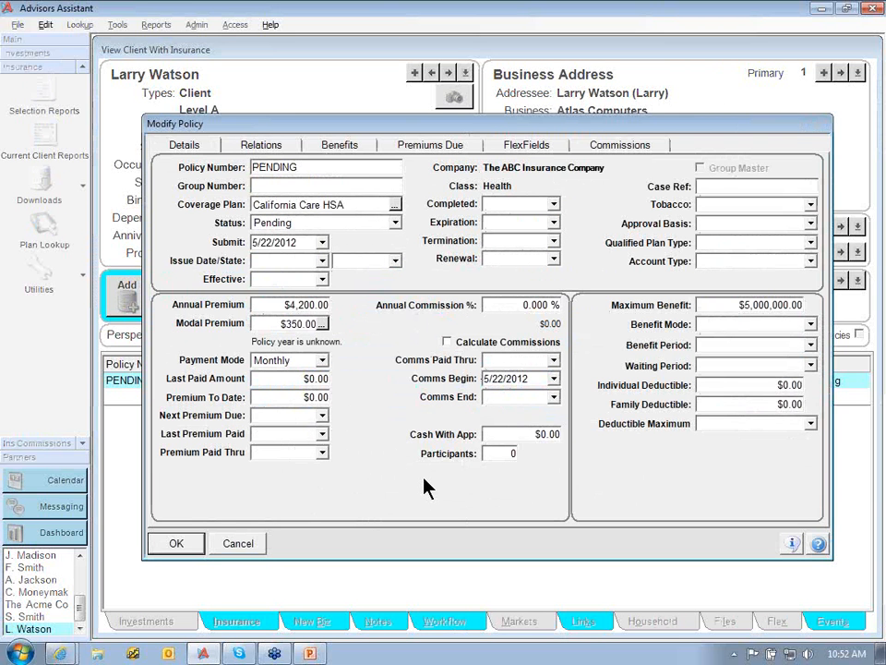
# Enable commission calculation on the pending policy and assign it the California Care rate table set
pyautogui.click(634, 146)
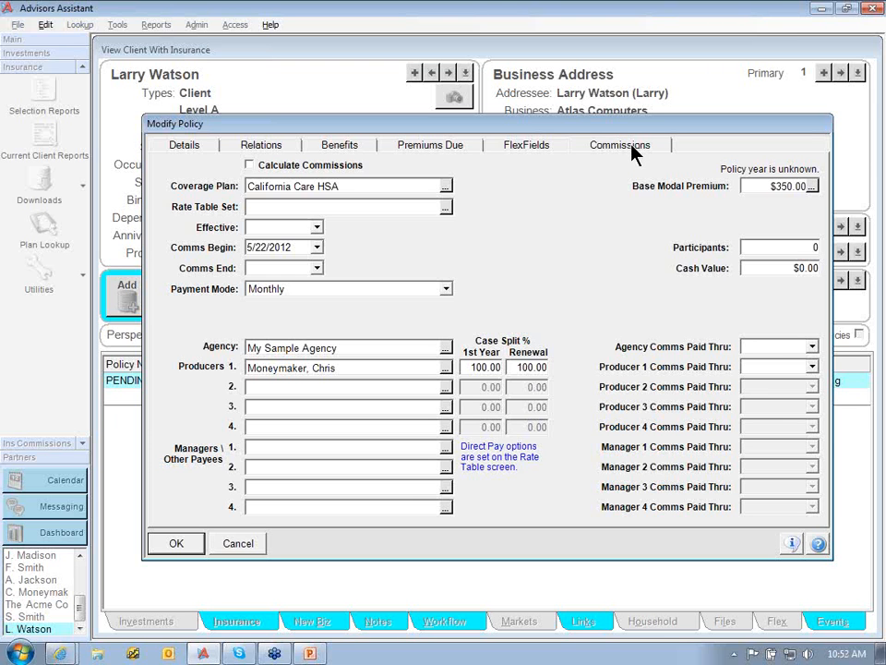
pyautogui.click(249, 166)
pyautogui.click(445, 210)
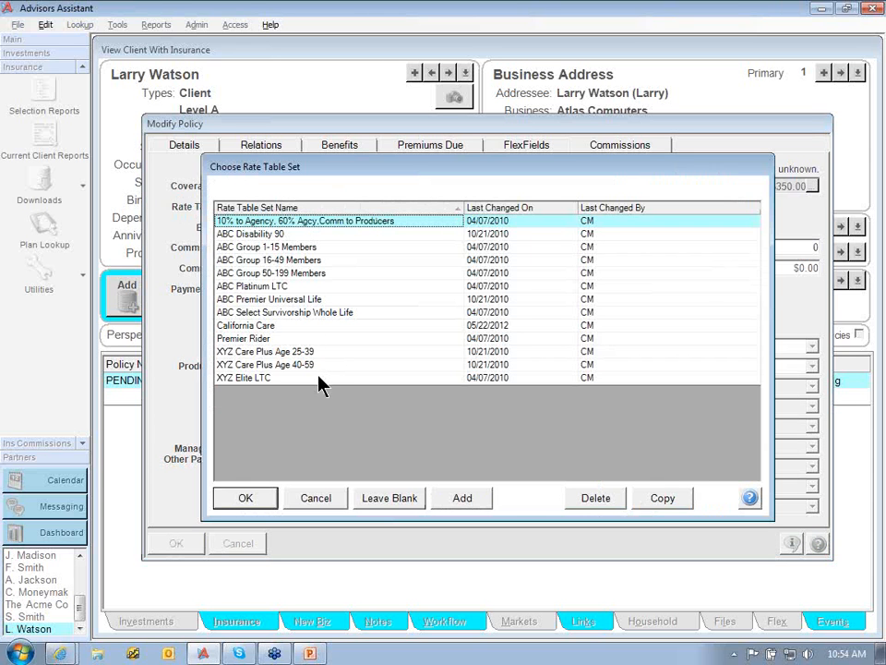
pyautogui.click(252, 326)
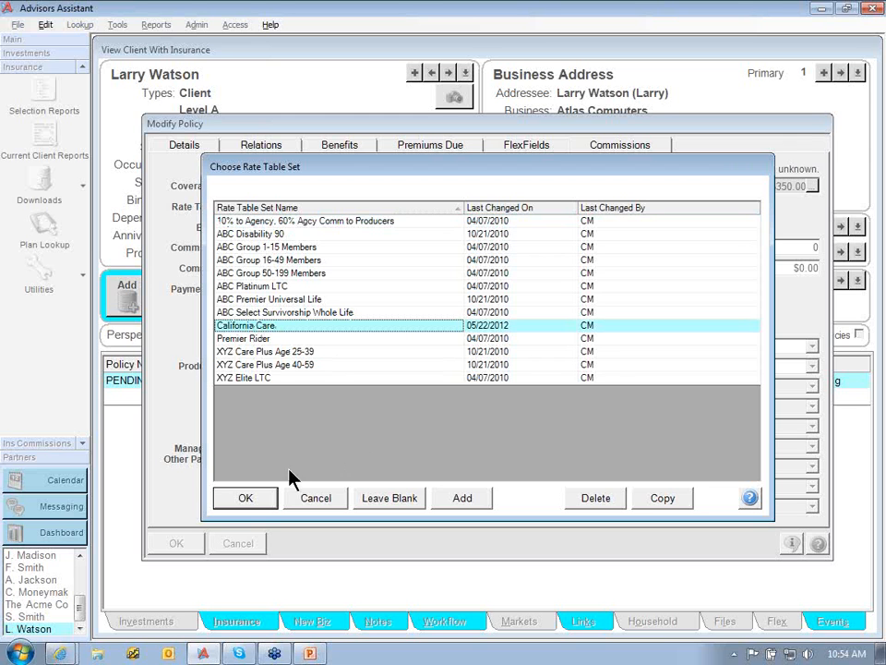
pyautogui.click(245, 498)
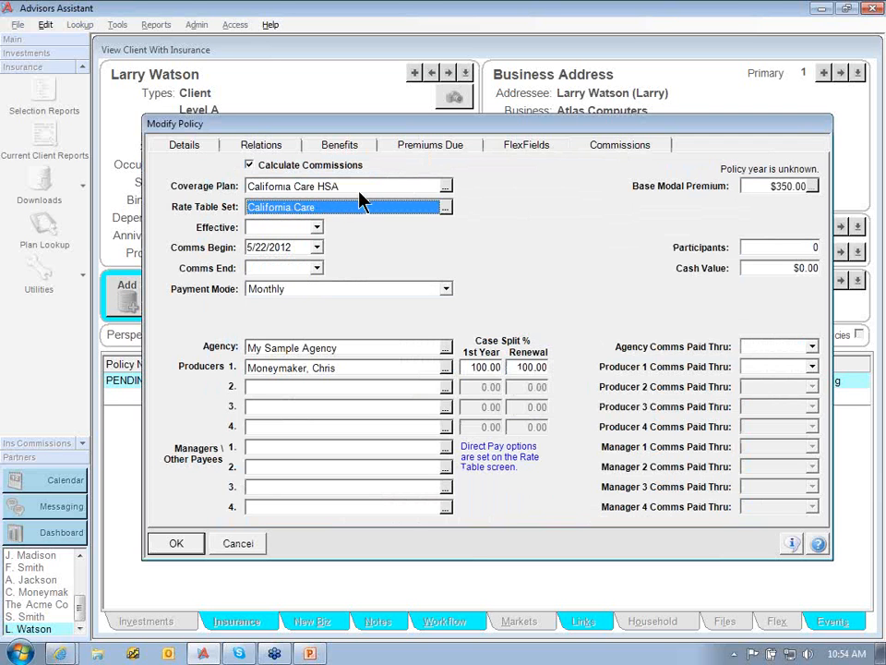
# Look up the policy's coverage plan and open the commission settings of the California Care HSA plan for modification
pyautogui.click(445, 186)
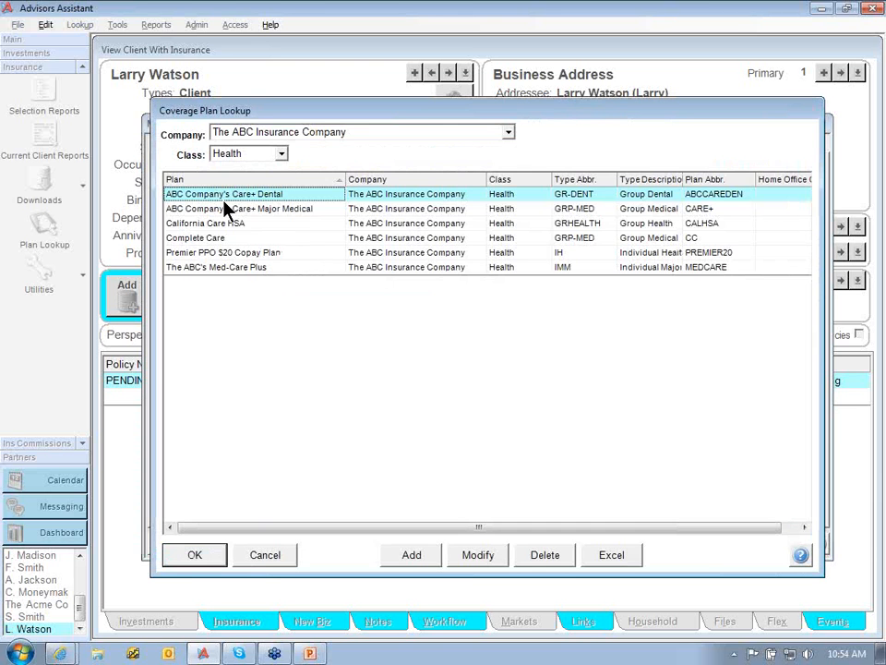
pyautogui.click(245, 225)
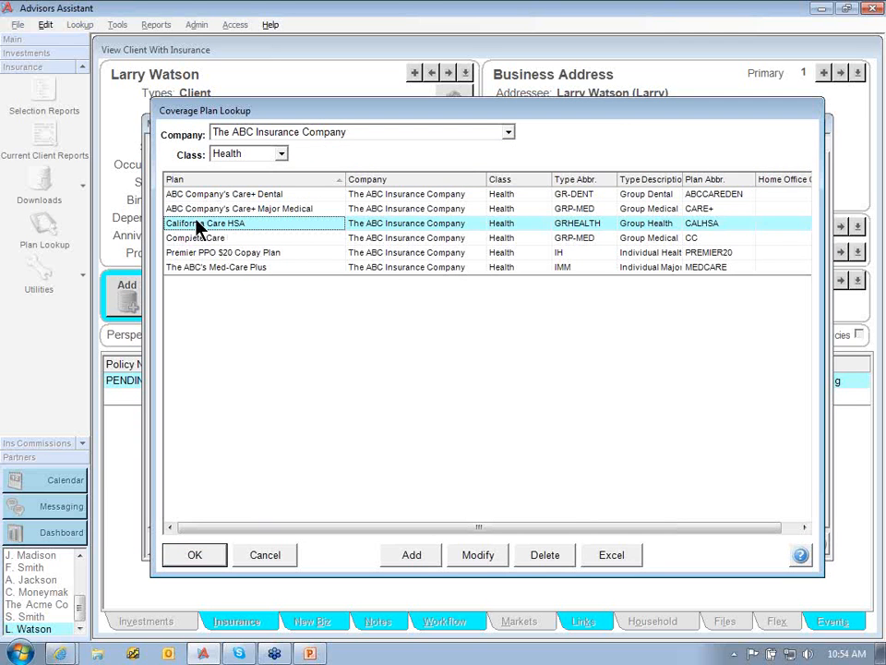
pyautogui.click(481, 557)
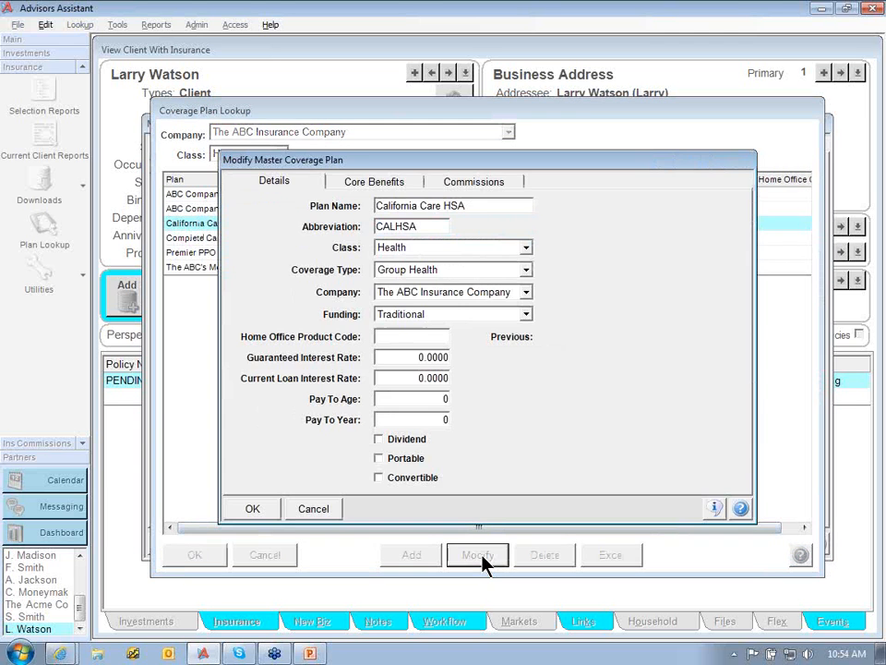
pyautogui.click(485, 183)
# Set the plan's commission rate table set to California Care, apply it to coverages without one assigned, and return the plan to the policy
pyautogui.click(481, 218)
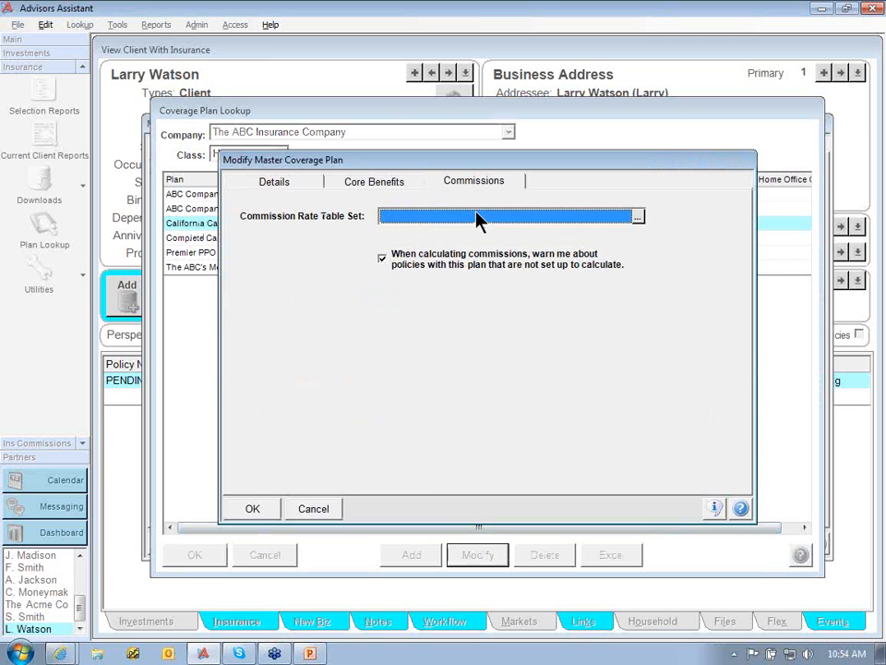
pyautogui.click(270, 325)
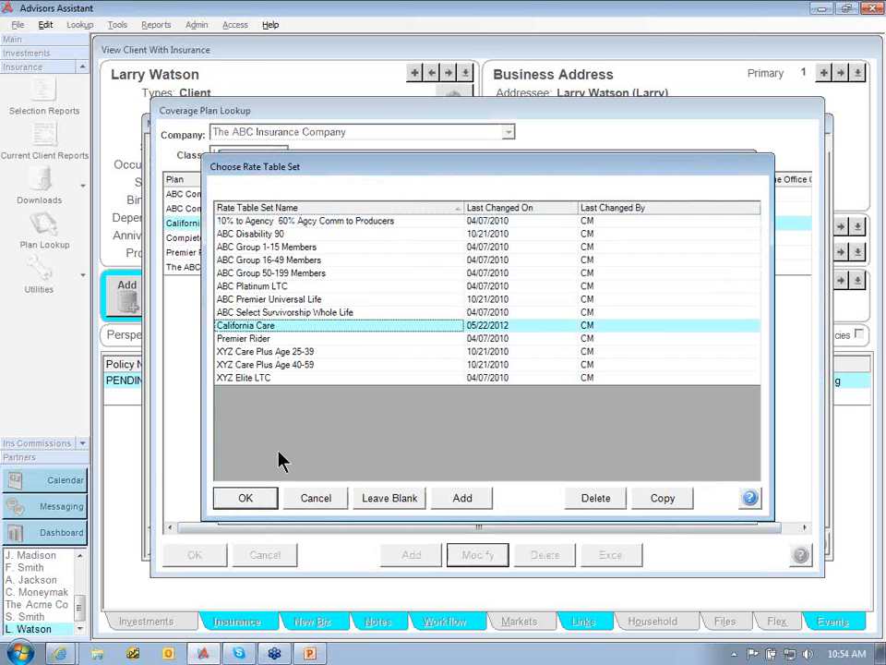
pyautogui.click(251, 499)
pyautogui.click(254, 509)
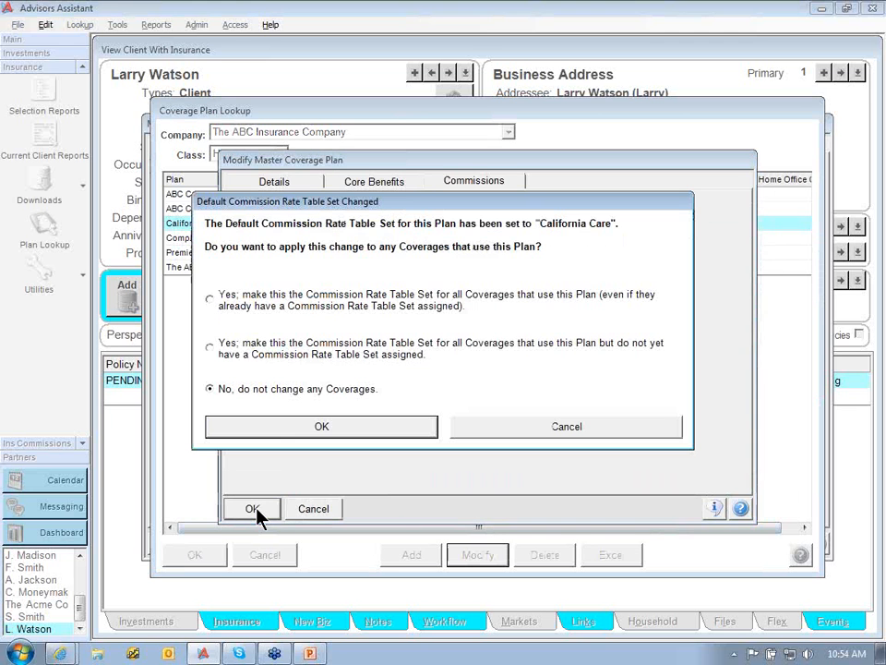
pyautogui.click(262, 351)
pyautogui.click(321, 429)
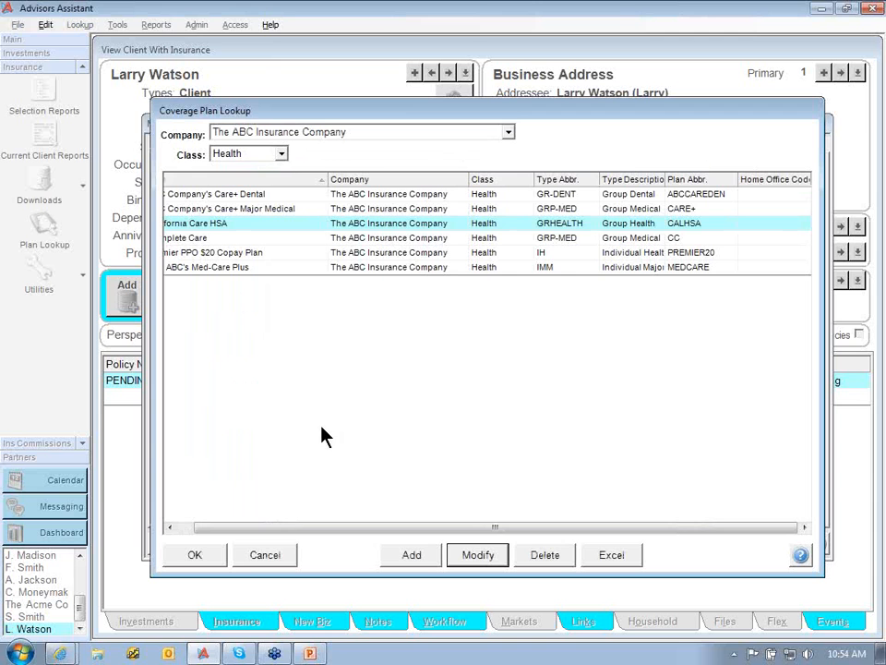
pyautogui.click(197, 556)
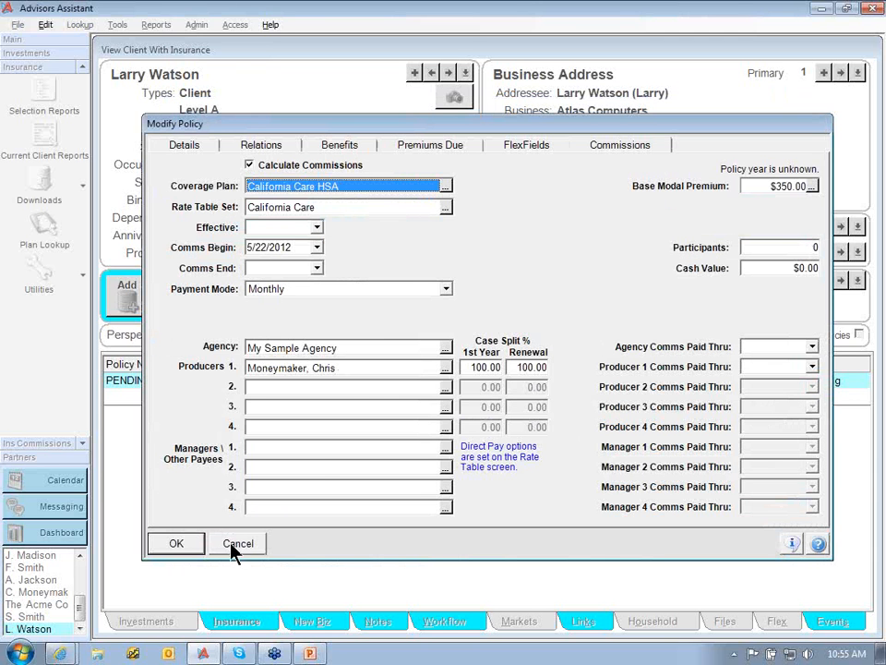
# Set the policy's effective date to 5/23/2012 and change the commissions begin date to match
pyautogui.click(317, 227)
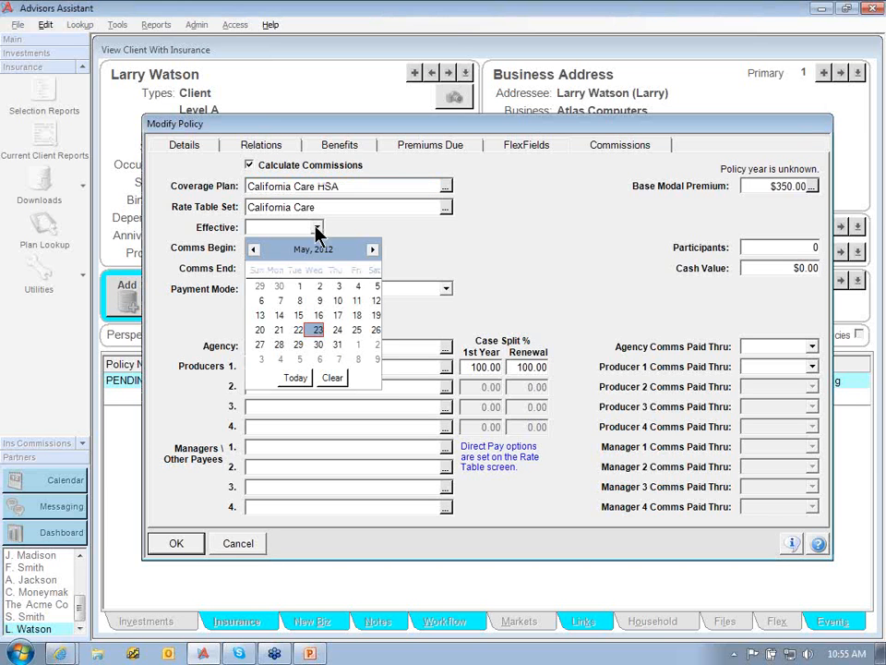
pyautogui.click(294, 378)
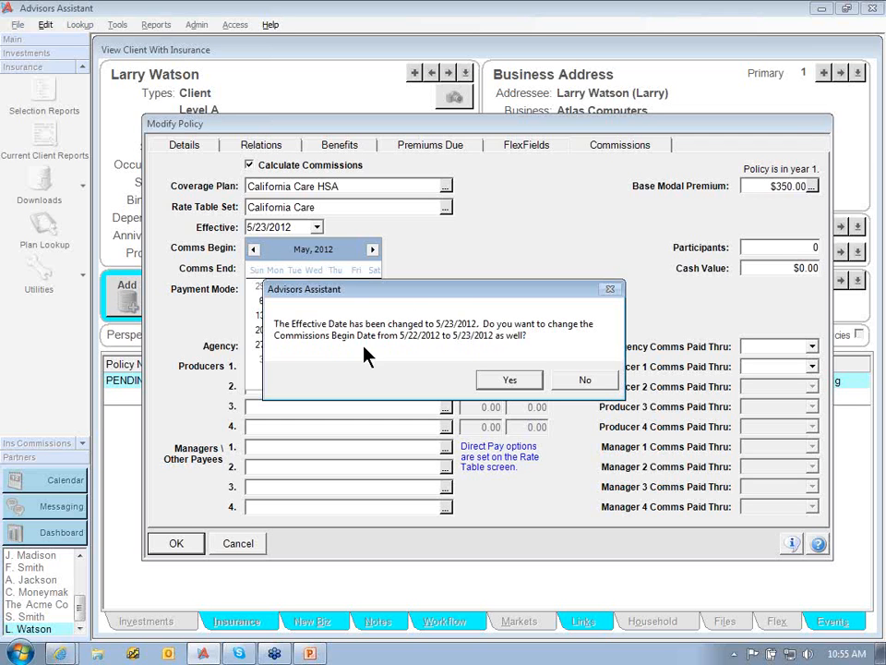
pyautogui.click(498, 381)
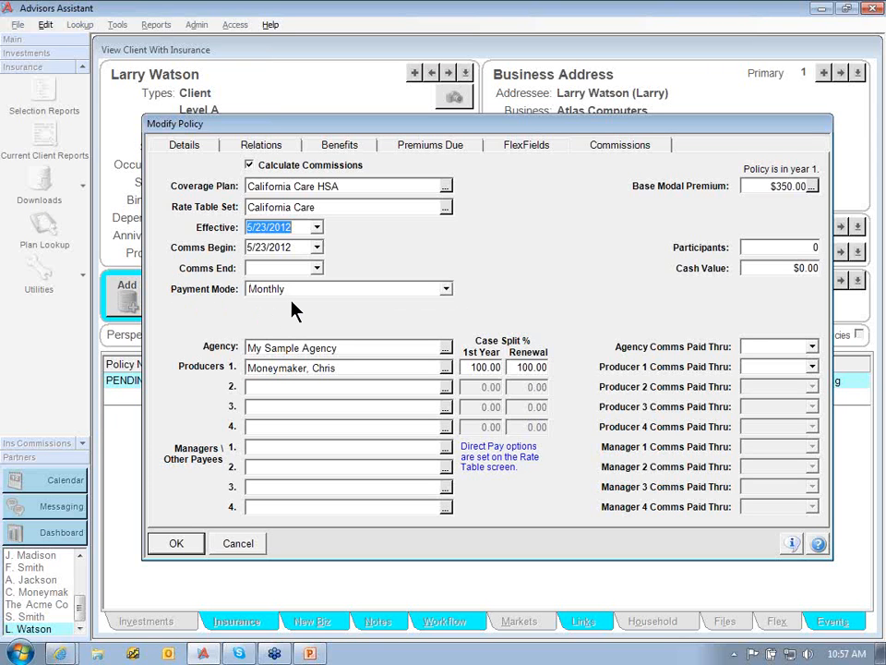
# Try to save the policy with a blank payment mode
pyautogui.click(445, 289)
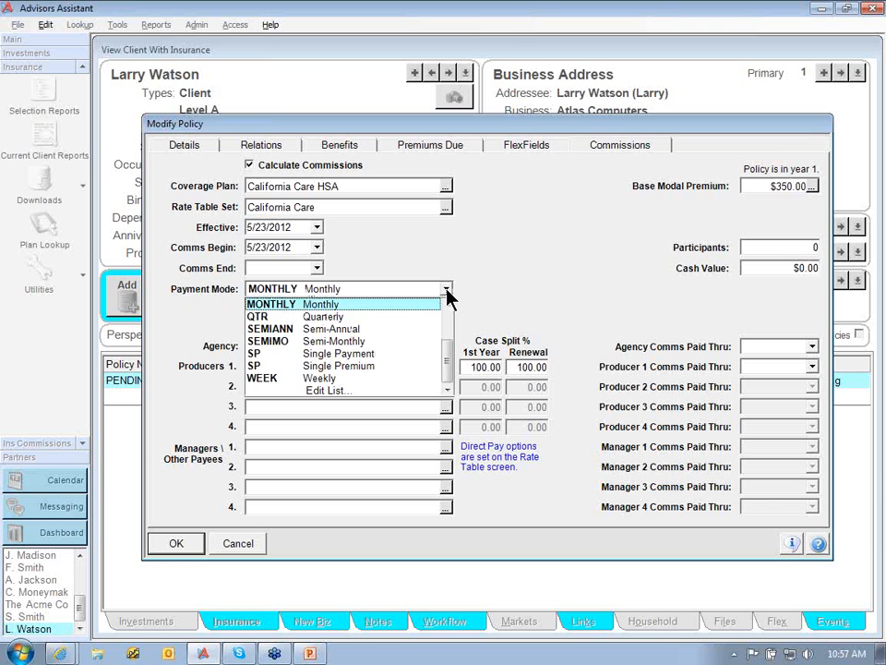
pyautogui.scroll(2, 446, 343)
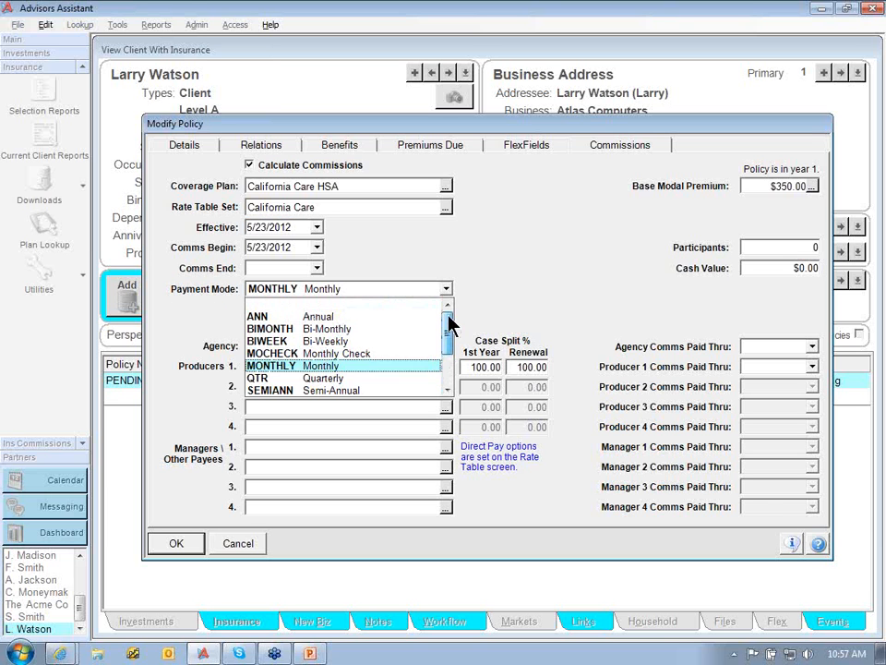
pyautogui.click(399, 310)
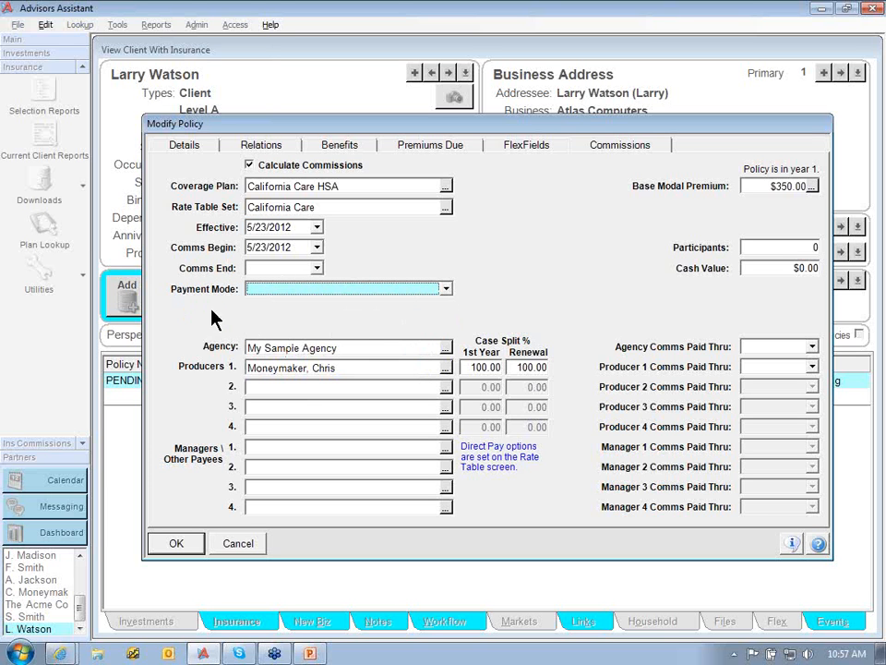
pyautogui.click(177, 544)
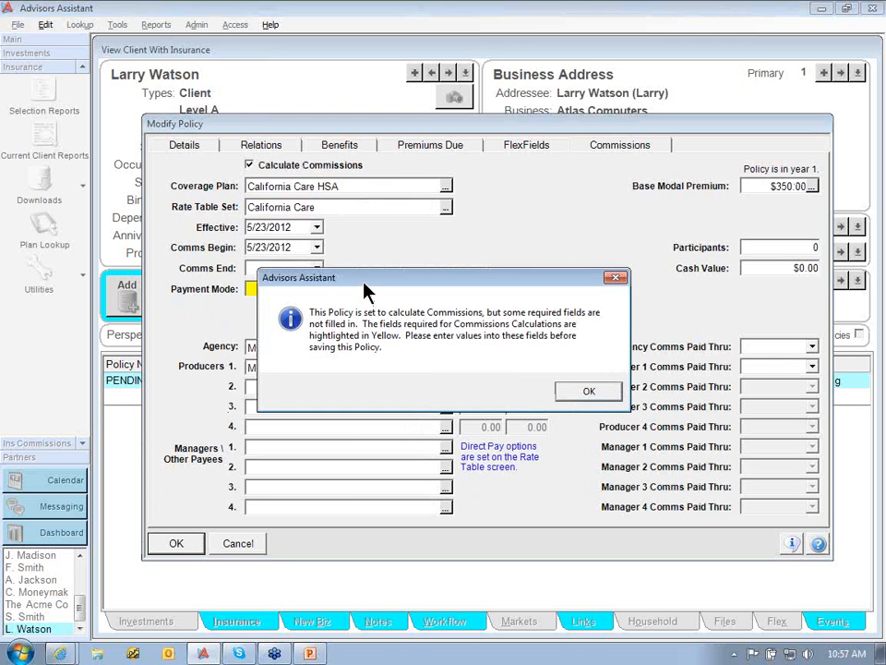
pyautogui.moveTo(364, 292); pyautogui.dragTo(368, 337)
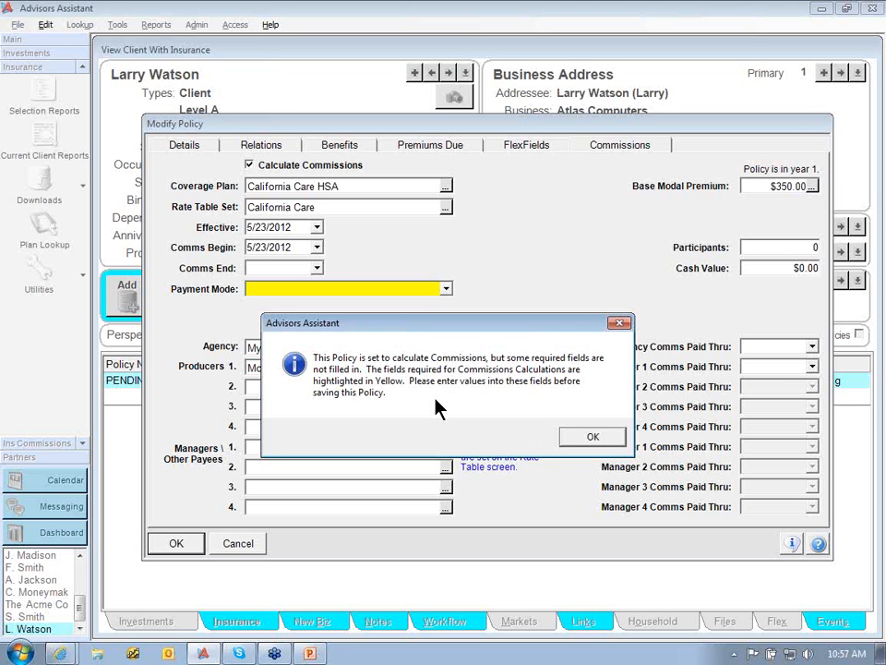
pyautogui.click(593, 438)
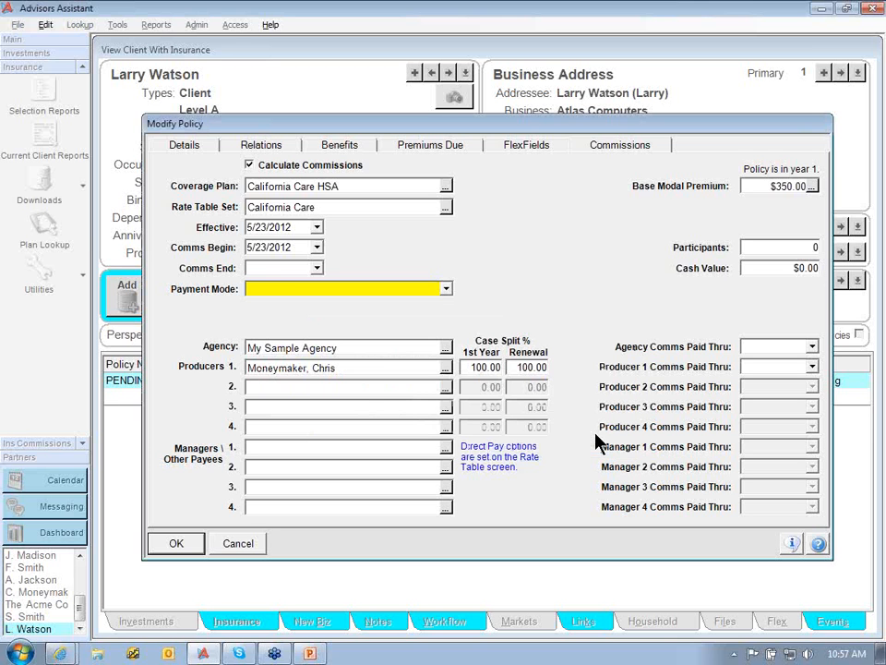
# Set the payment mode to Monthly and review the base modal premiums for each policy year
pyautogui.click(446, 289)
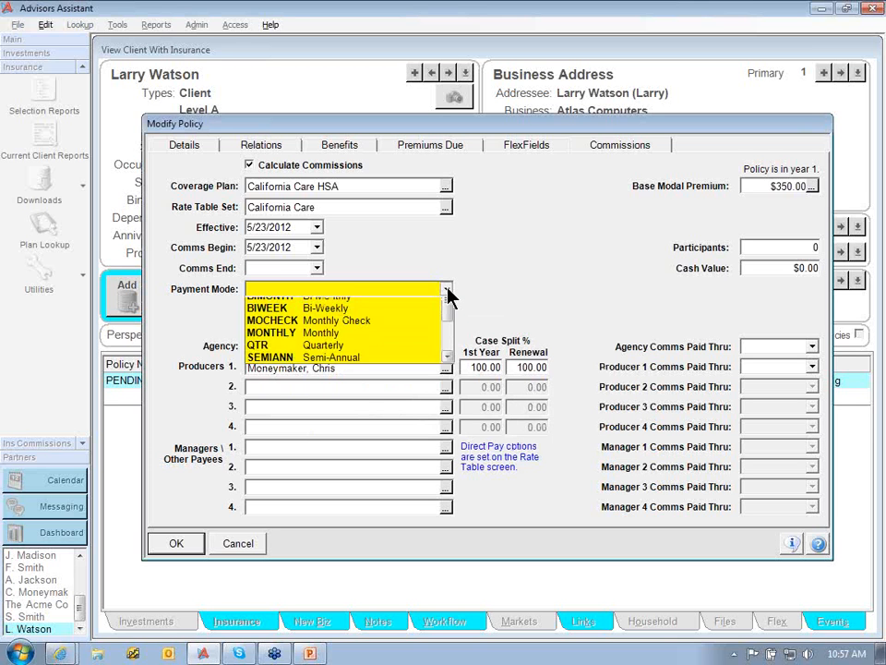
pyautogui.click(415, 366)
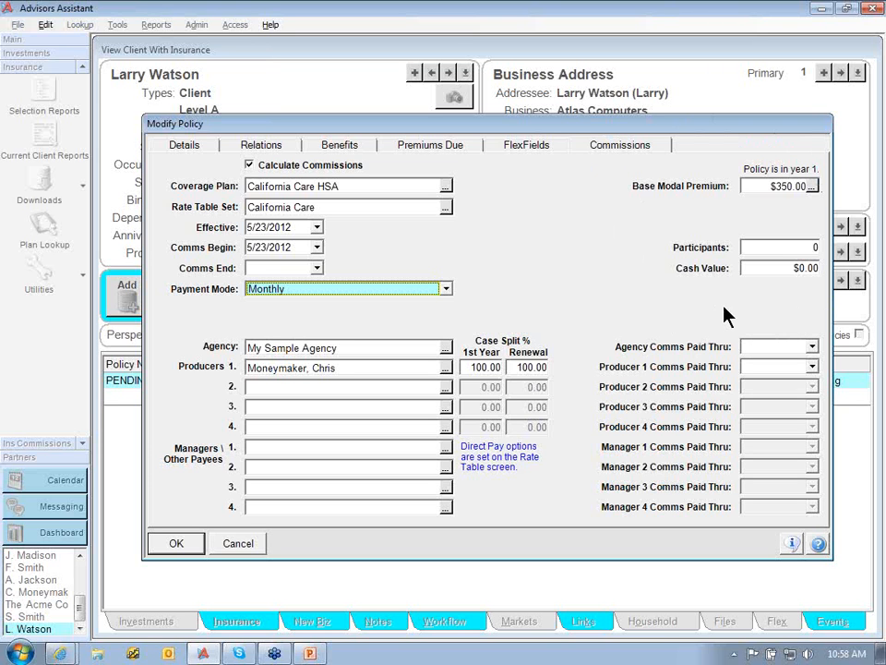
pyautogui.click(813, 186)
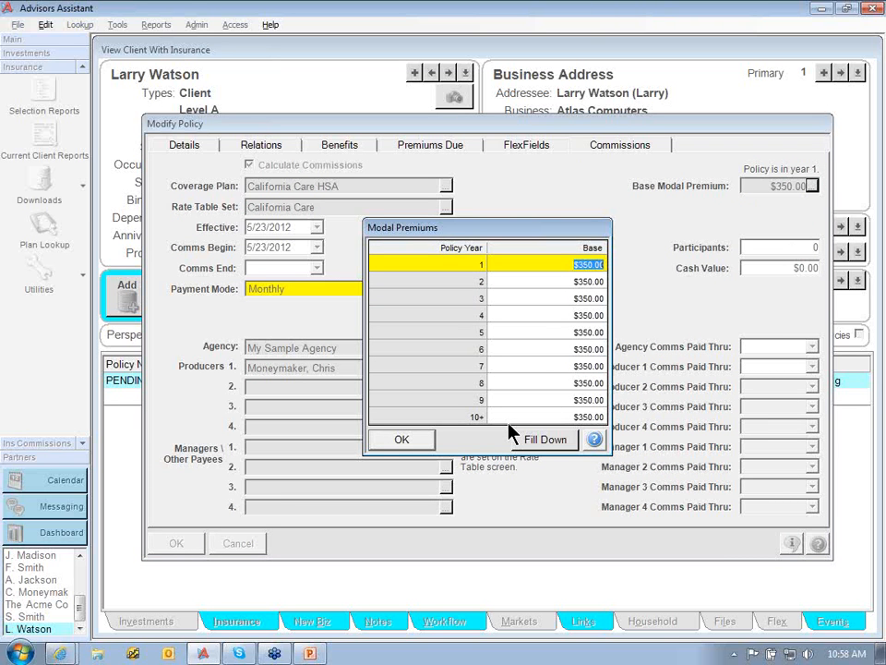
pyautogui.click(397, 436)
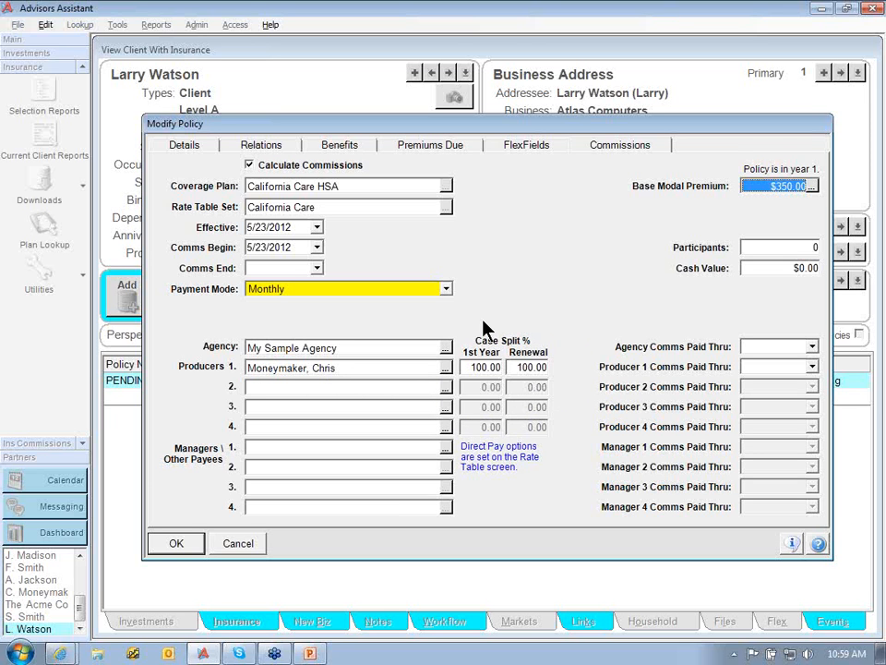
# Set the first producer's first-year case split to 60 percent
pyautogui.click(502, 367)
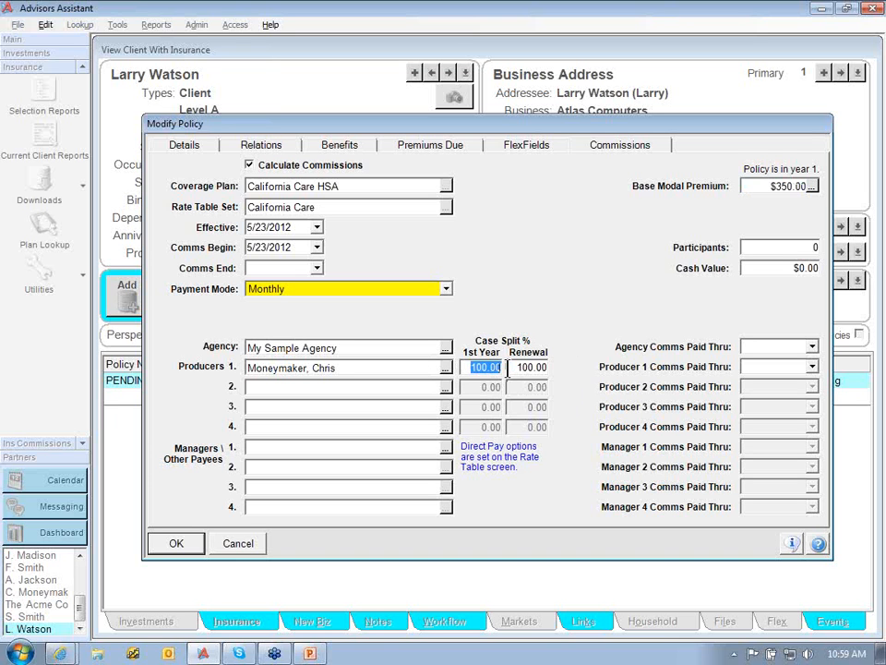
pyautogui.write('60')
pyautogui.press('Tab')
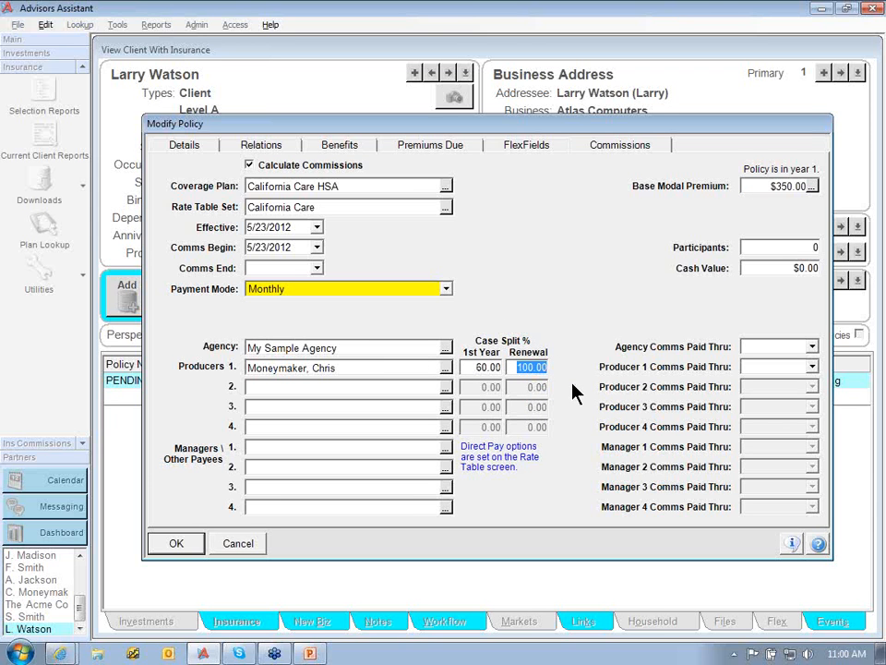
# Add another producer from the lookup as Producer 2 with a first-year case split of 40 percent
pyautogui.click(445, 387)
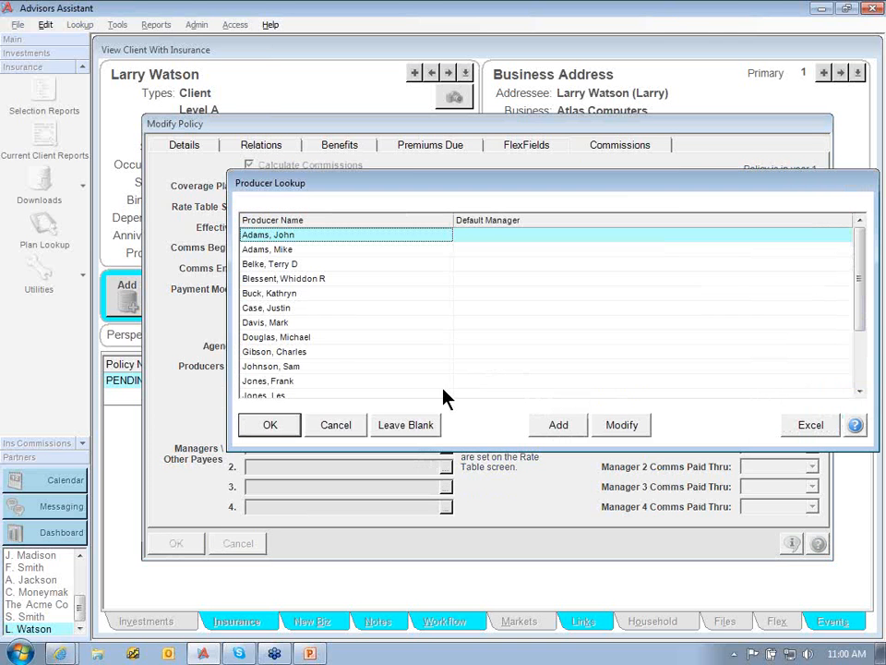
pyautogui.click(323, 366)
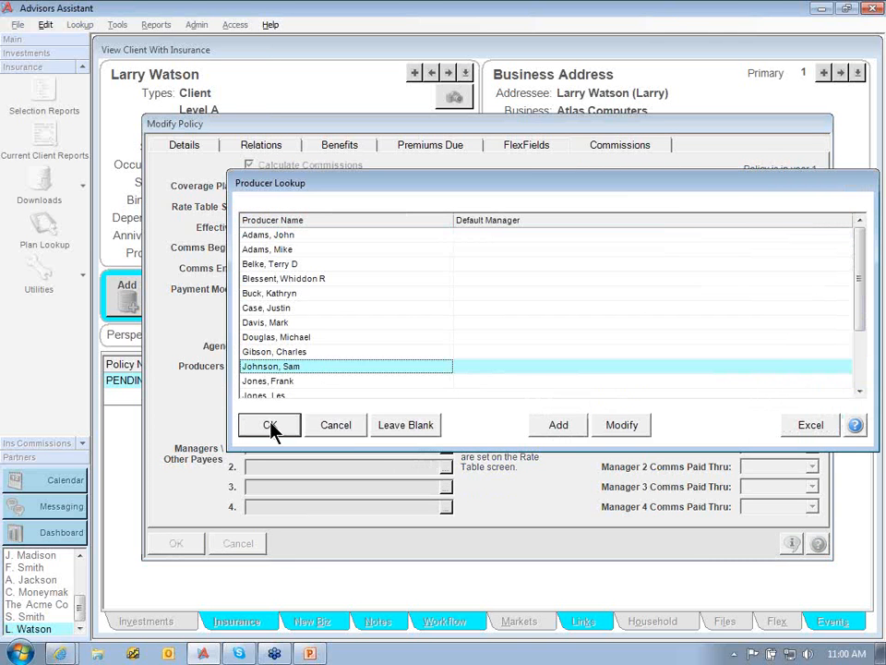
pyautogui.click(268, 426)
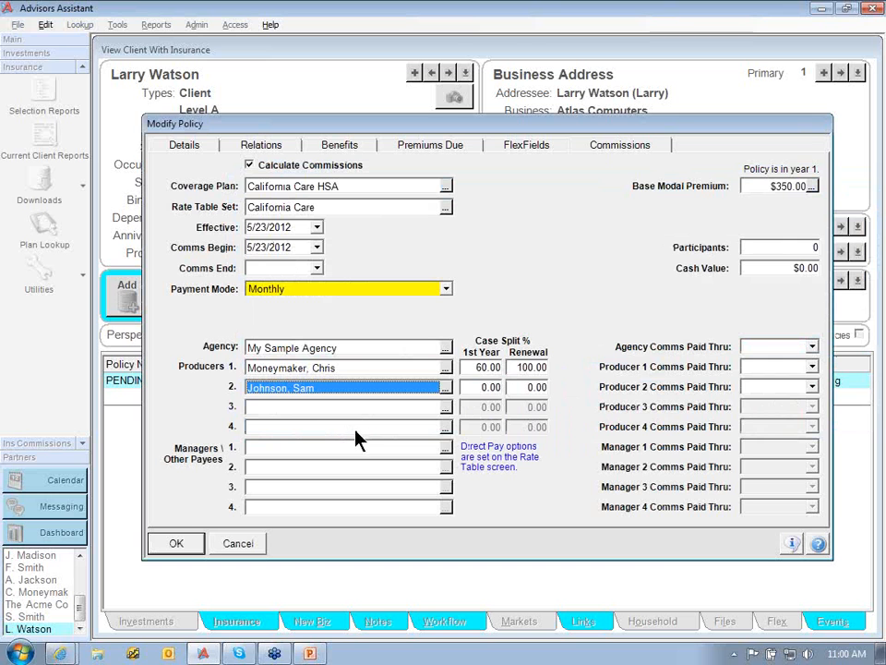
pyautogui.click(466, 387)
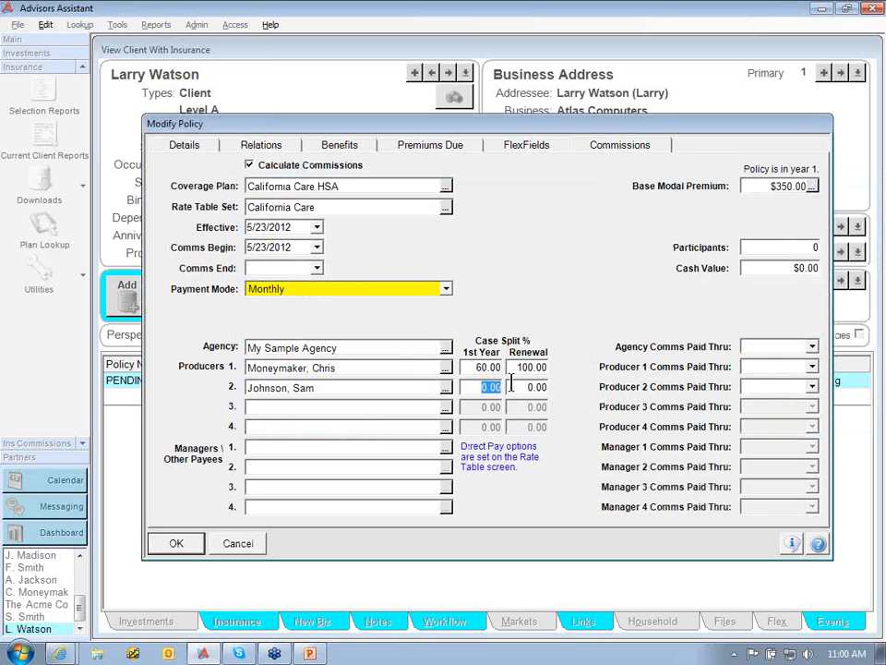
pyautogui.write('40')
pyautogui.press('Tab')
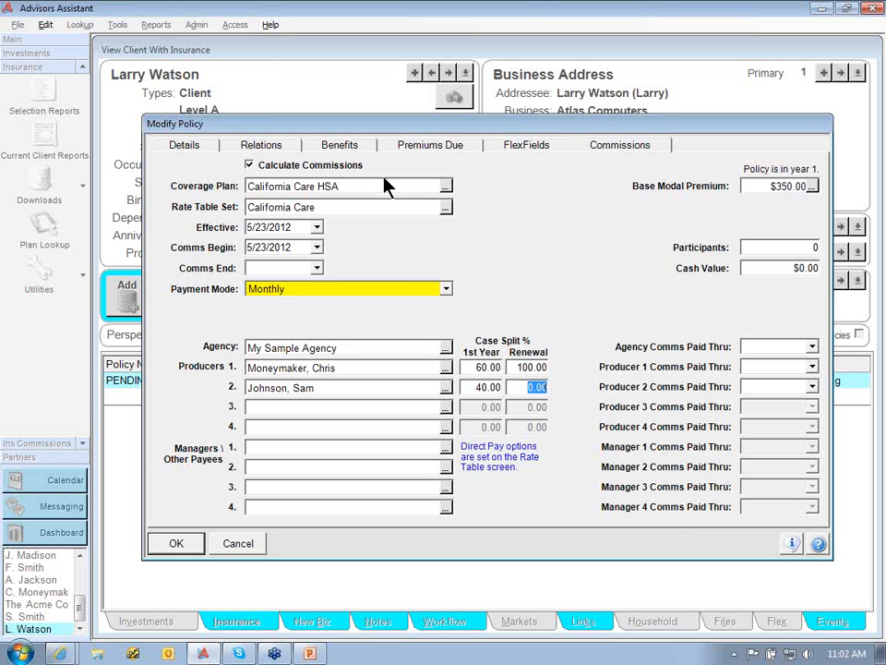
# Check the policy's premium due dates and blackout dates, and save the policy
pyautogui.click(392, 150)
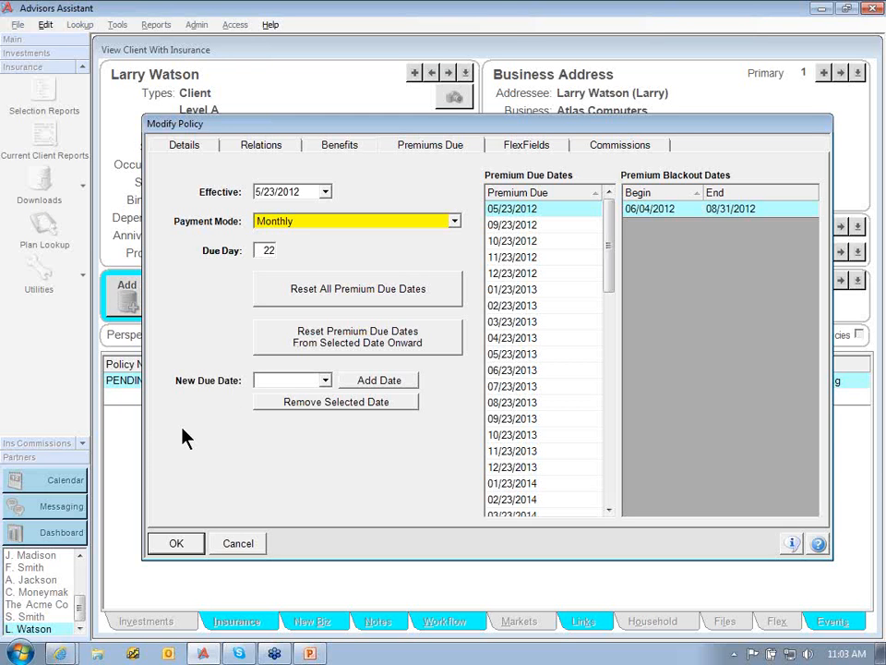
pyautogui.click(178, 545)
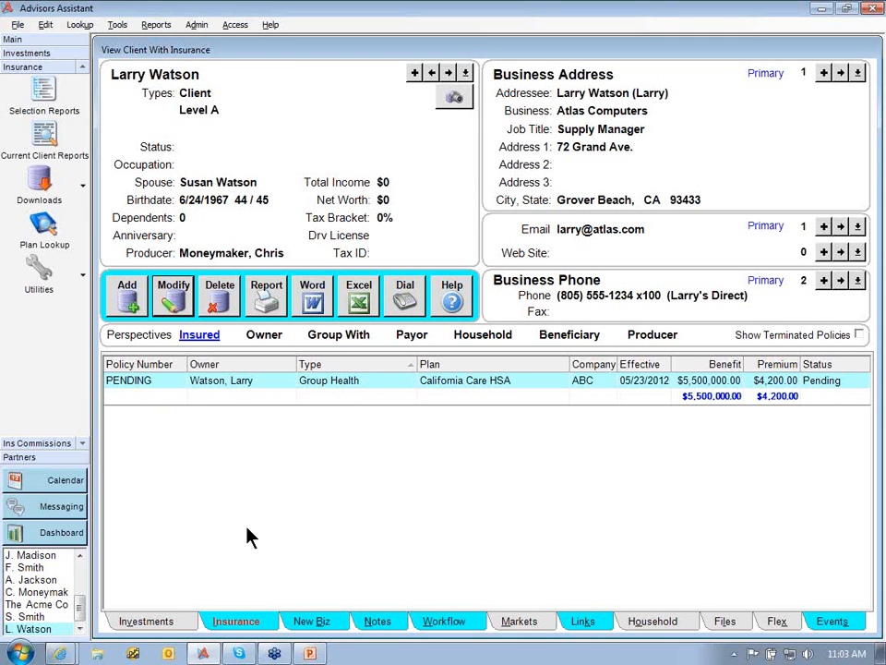
# Calculate the insurance commissions due from 4/1/2012 to 5/31/2012 for My Sample Agency, covering all companies, producers and policies
pyautogui.click(44, 443)
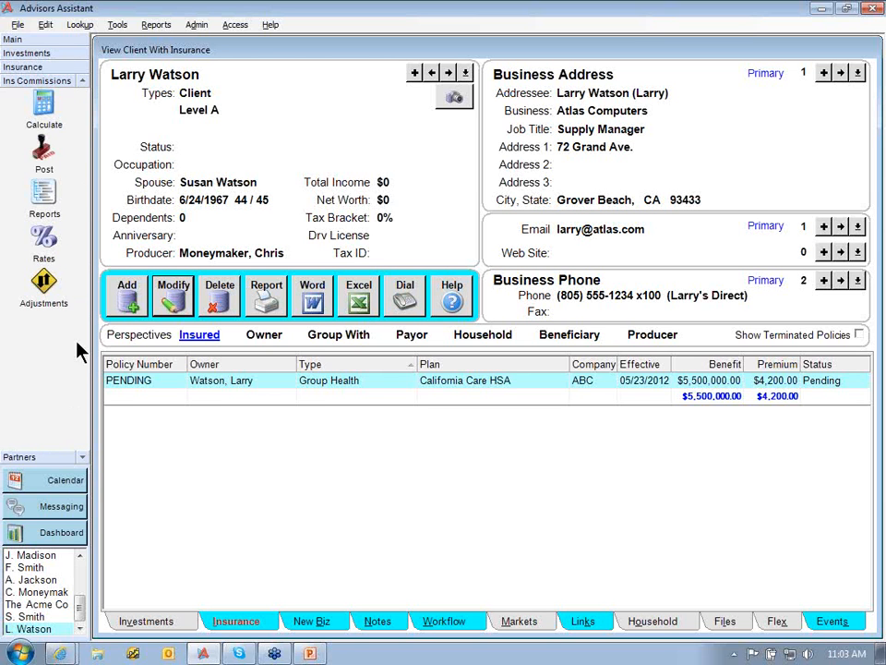
pyautogui.click(42, 118)
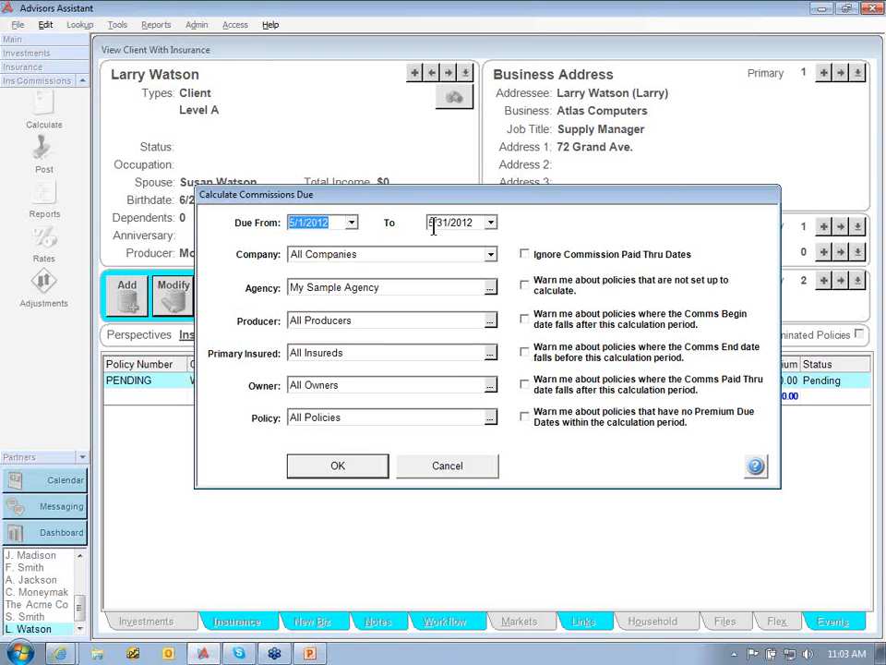
pyautogui.click(351, 223)
pyautogui.click(297, 245)
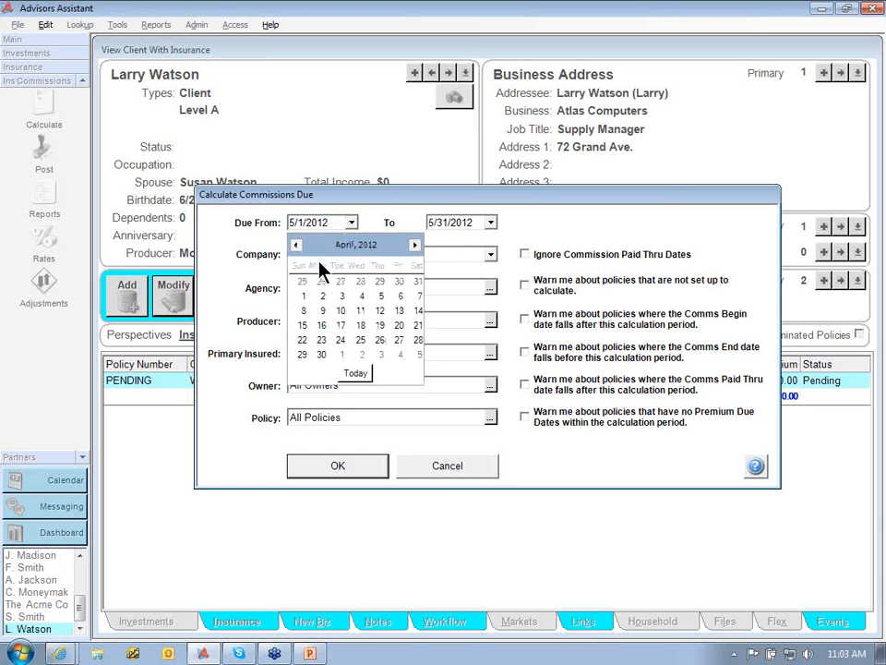
pyautogui.click(303, 296)
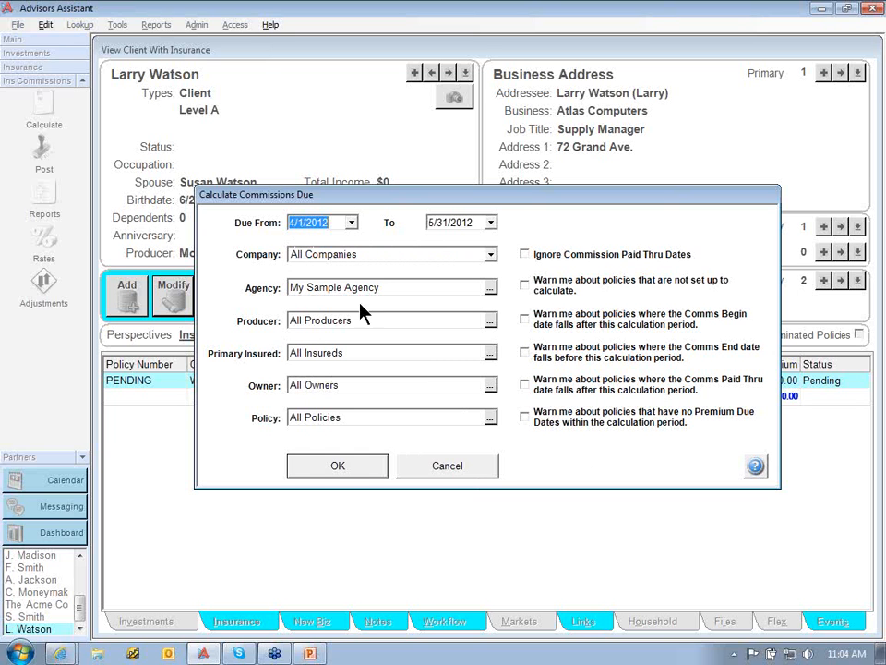
pyautogui.click(337, 466)
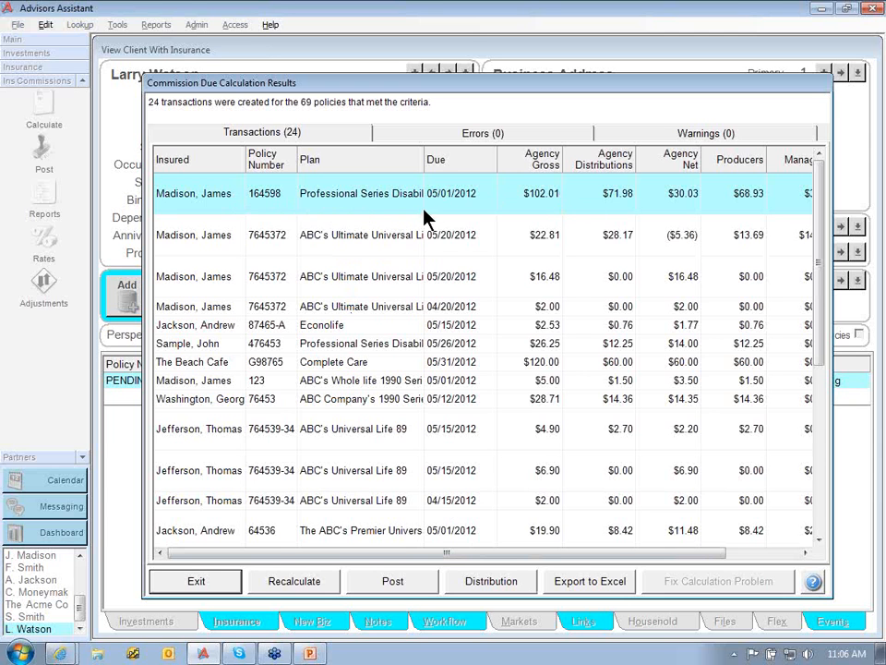
# Review the commission distribution of the Professional Series Disability transaction due 05/01/2012, and close the calculation results
pyautogui.doubleClick(360, 206)
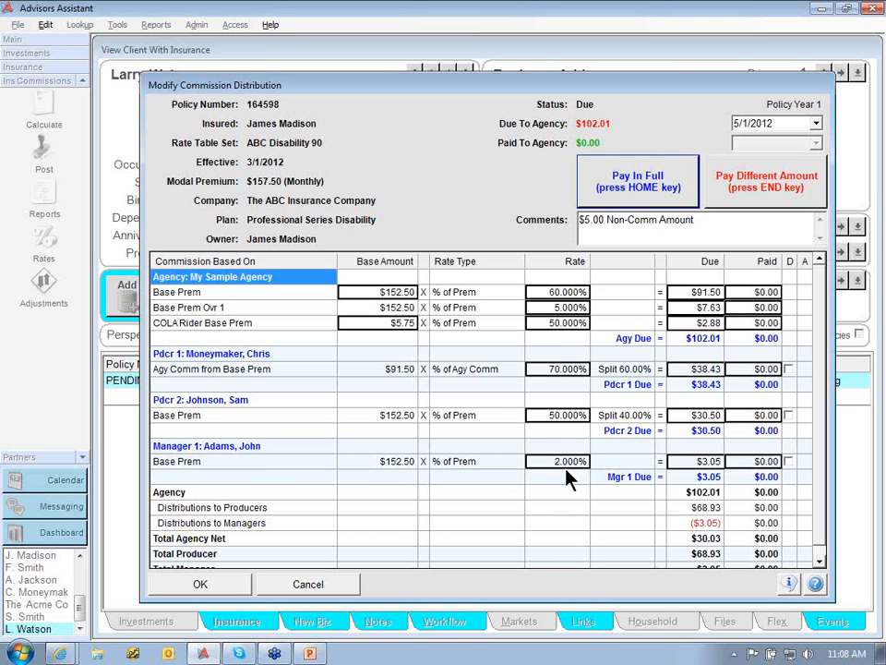
pyautogui.click(819, 562)
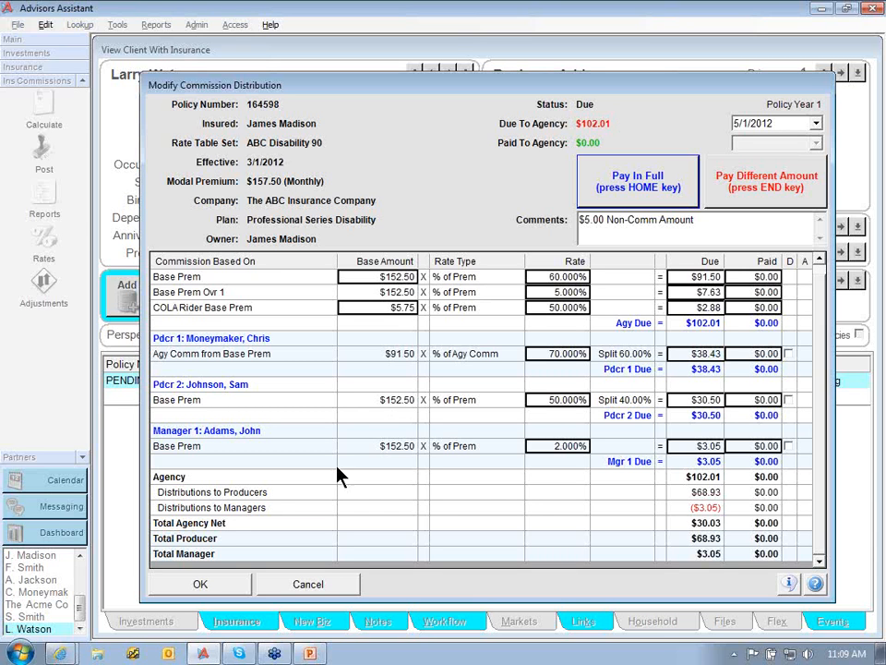
pyautogui.click(321, 587)
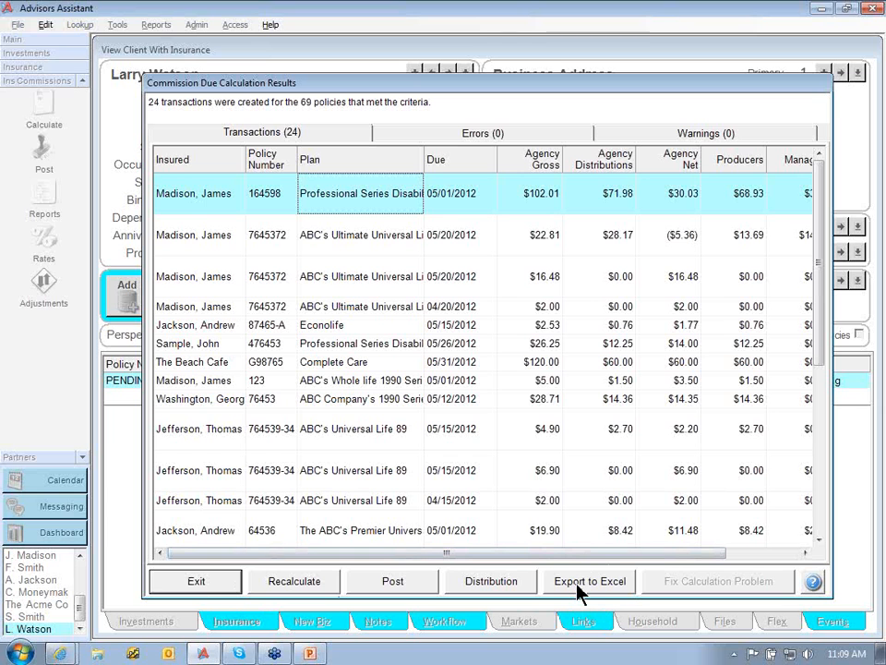
pyautogui.click(196, 581)
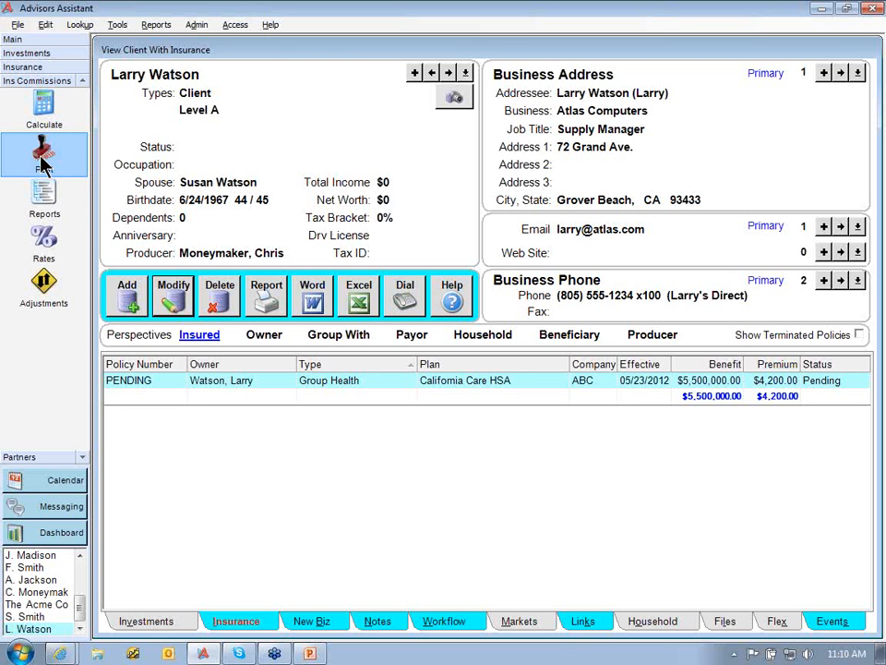
# Select transactions to post due from 4/1/2012 to 4/30/2012, and check the available commission distribution types
pyautogui.click(43, 162)
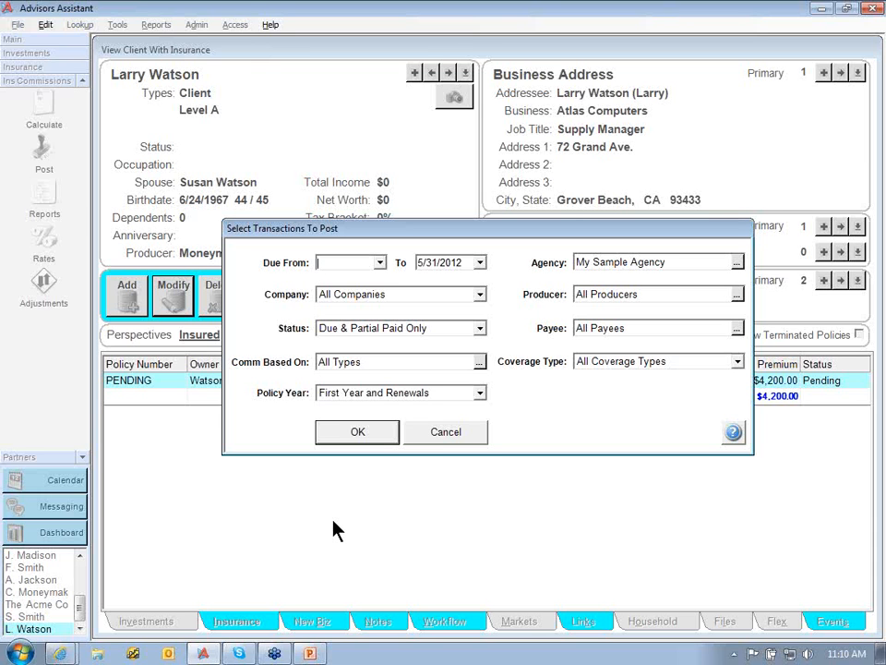
pyautogui.click(379, 263)
pyautogui.click(325, 284)
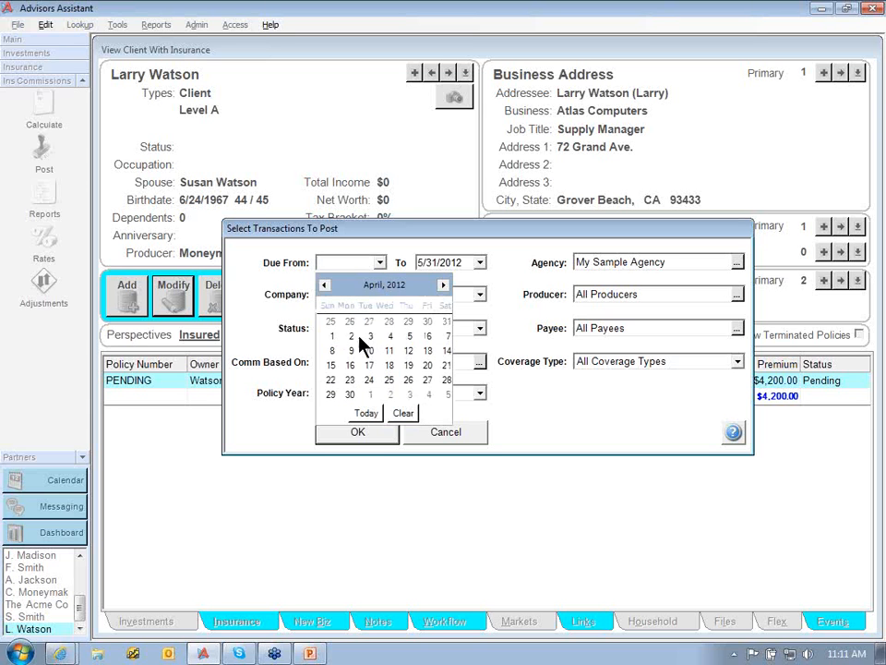
pyautogui.click(332, 336)
pyautogui.click(480, 263)
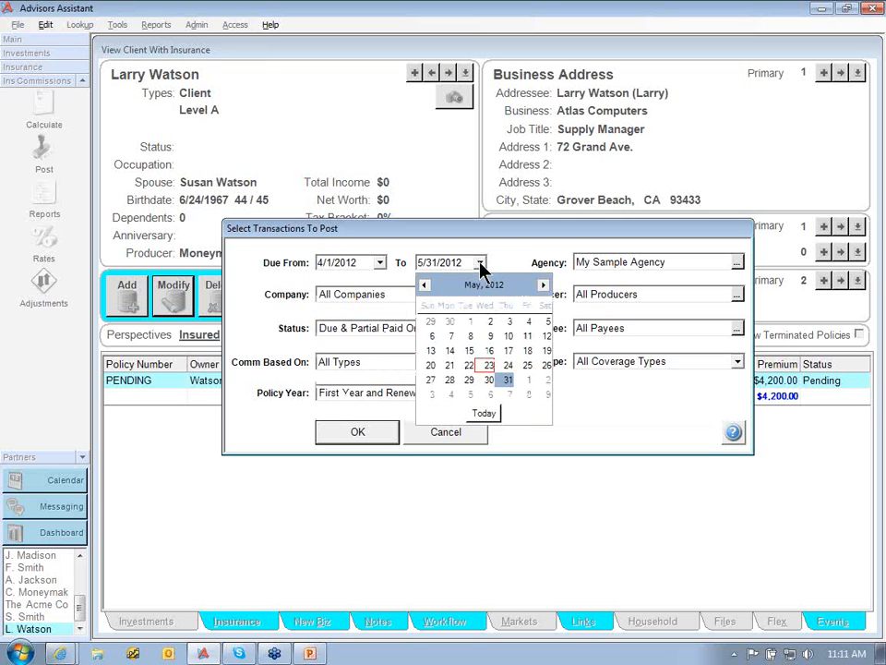
pyautogui.click(450, 322)
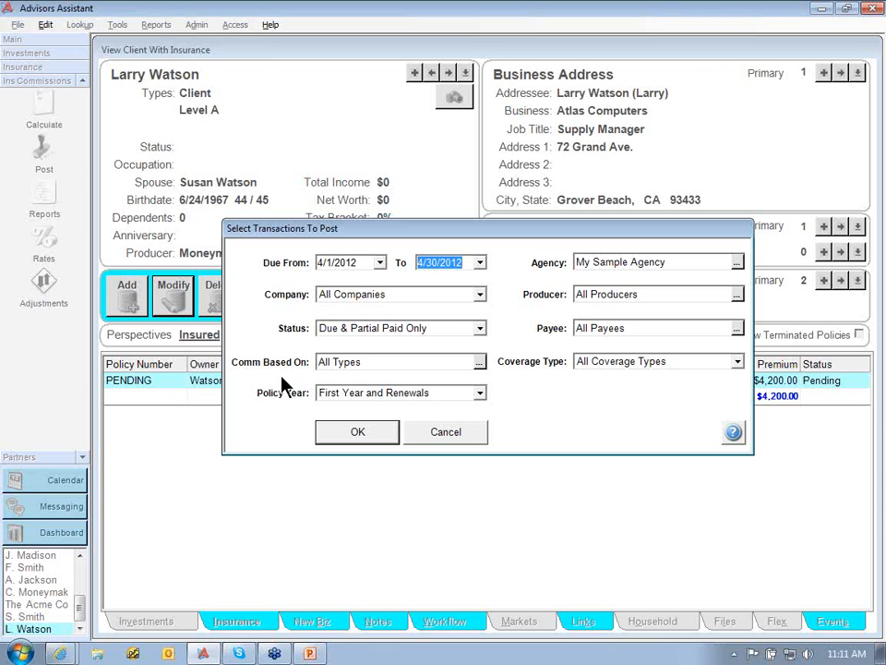
pyautogui.click(479, 363)
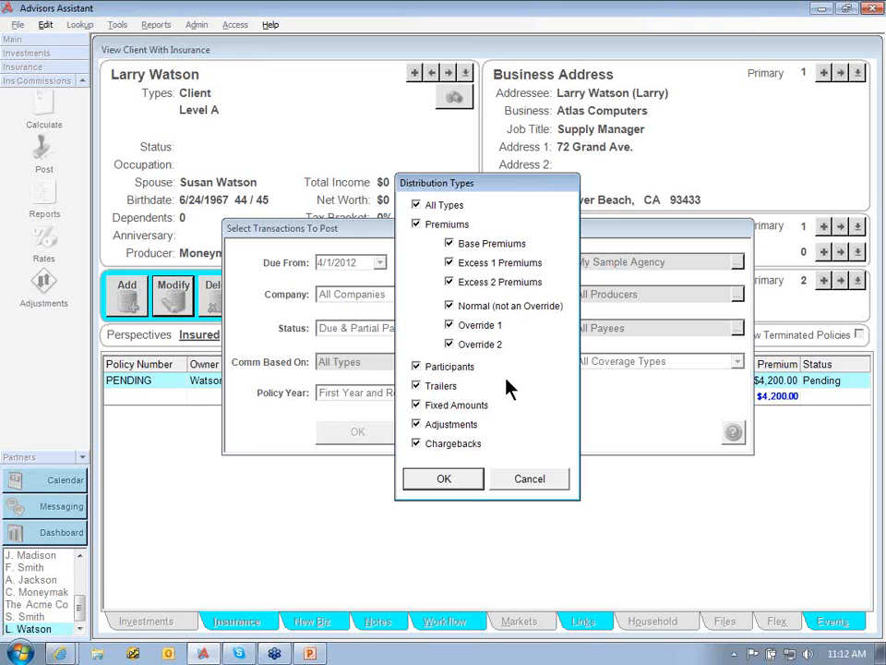
pyautogui.click(528, 482)
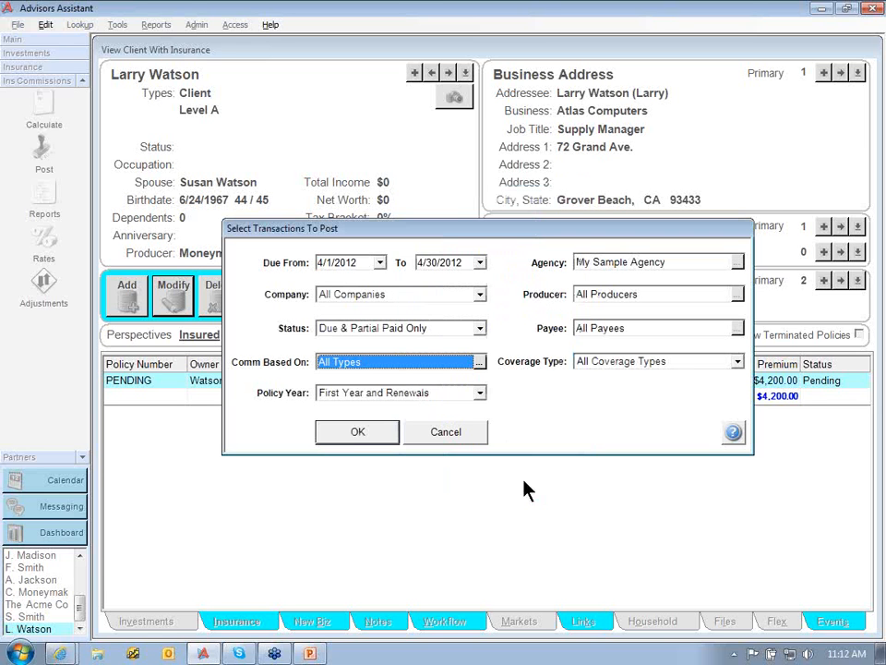
# Open the posting session for all companies with a statement date of 4/30/2012, and exit it
pyautogui.click(355, 433)
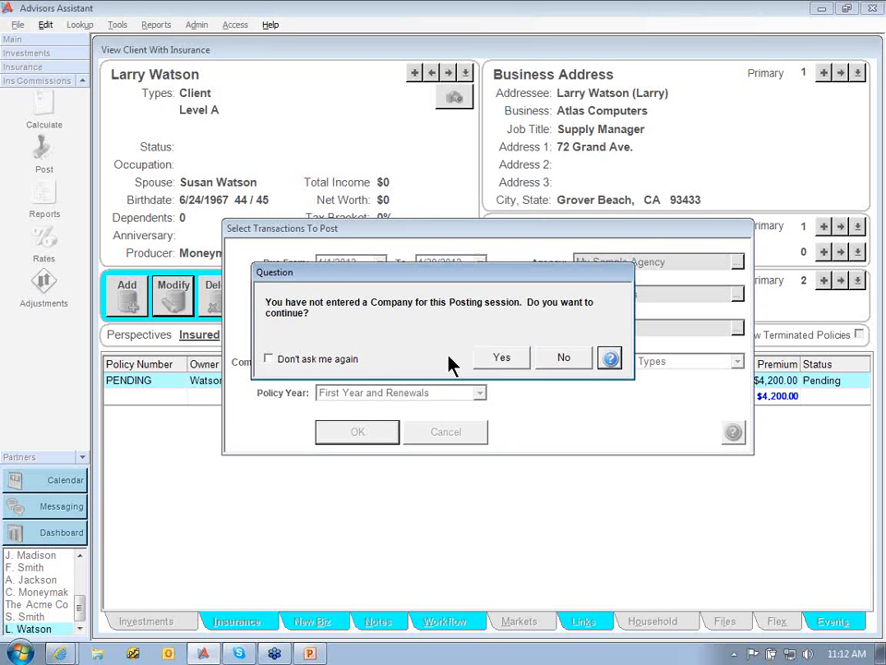
pyautogui.click(504, 363)
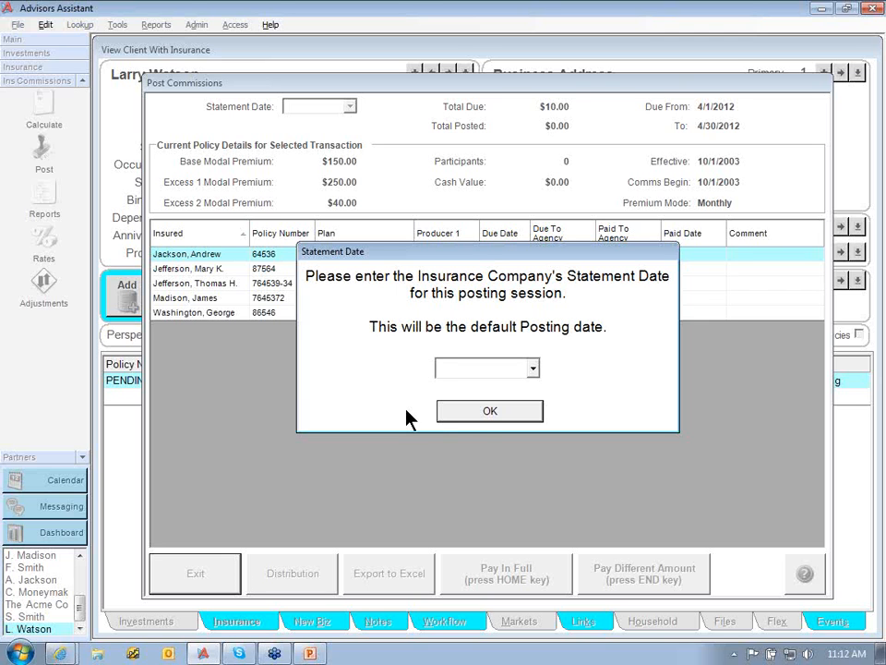
pyautogui.click(534, 369)
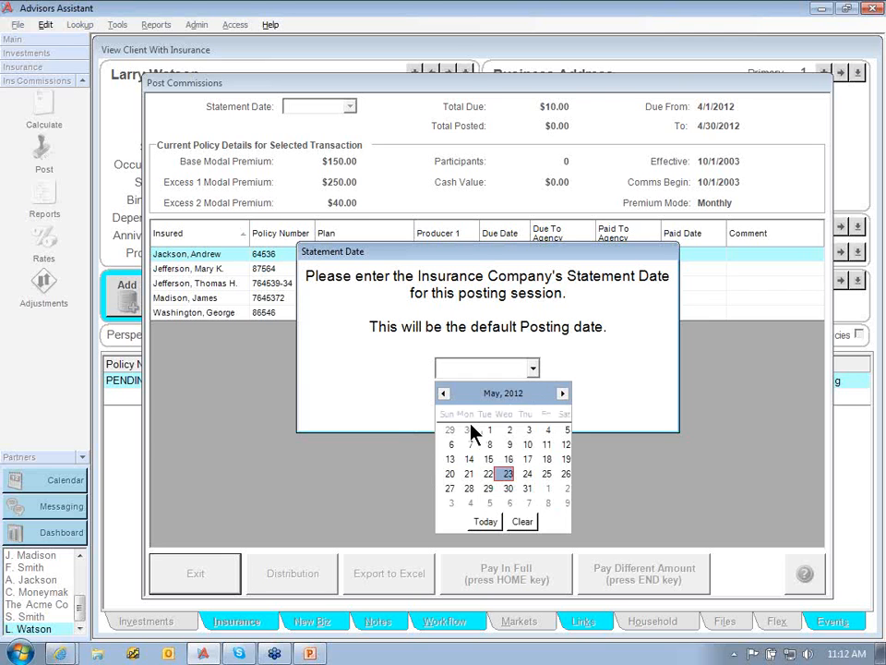
pyautogui.click(470, 428)
pyautogui.click(471, 412)
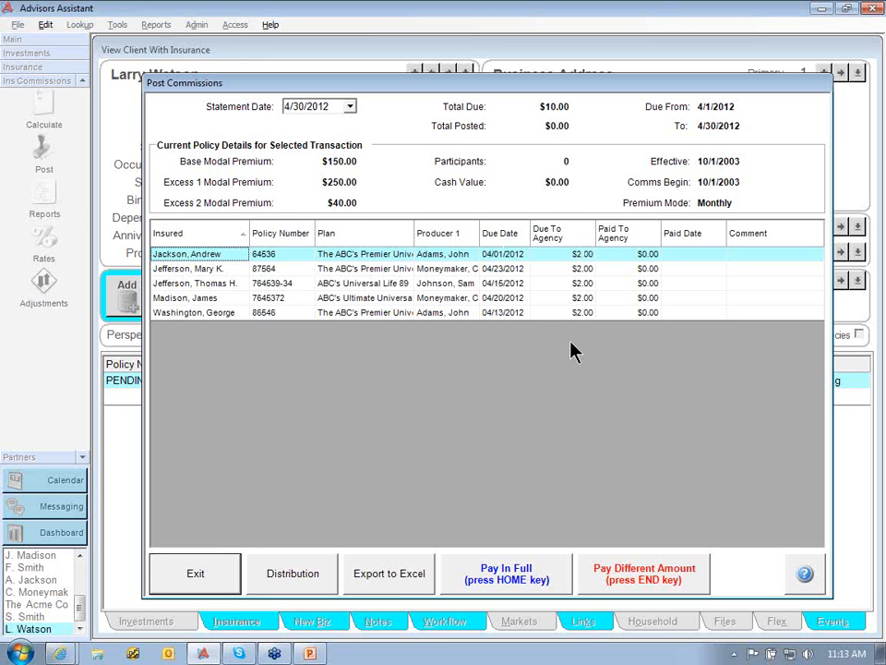
pyautogui.click(199, 575)
# Select the transactions due from 3/1/2012 to 5/31/2012 for posting, continuing with all companies
pyautogui.click(44, 153)
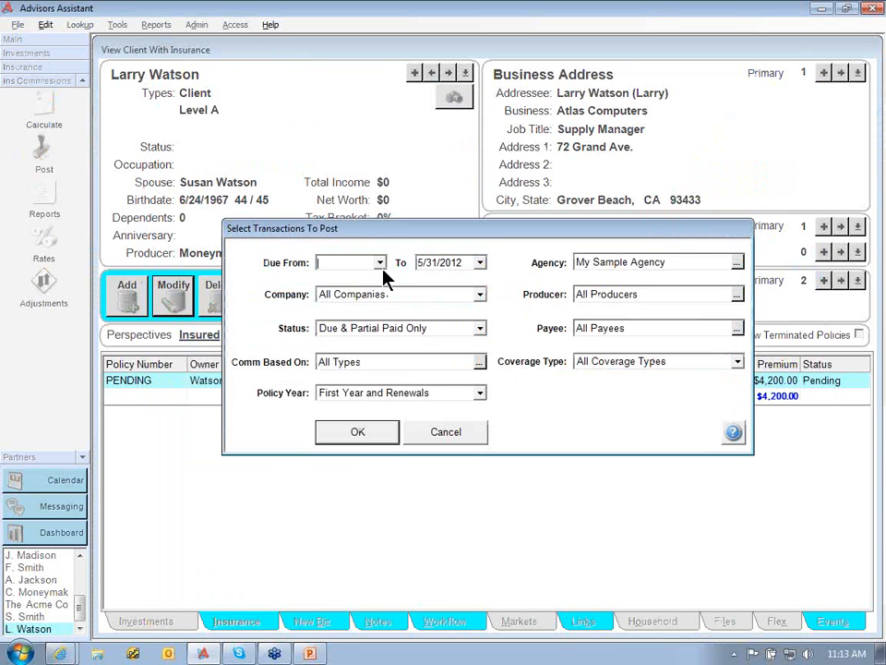
pyautogui.write('3/1/12')
pyautogui.press('Tab')
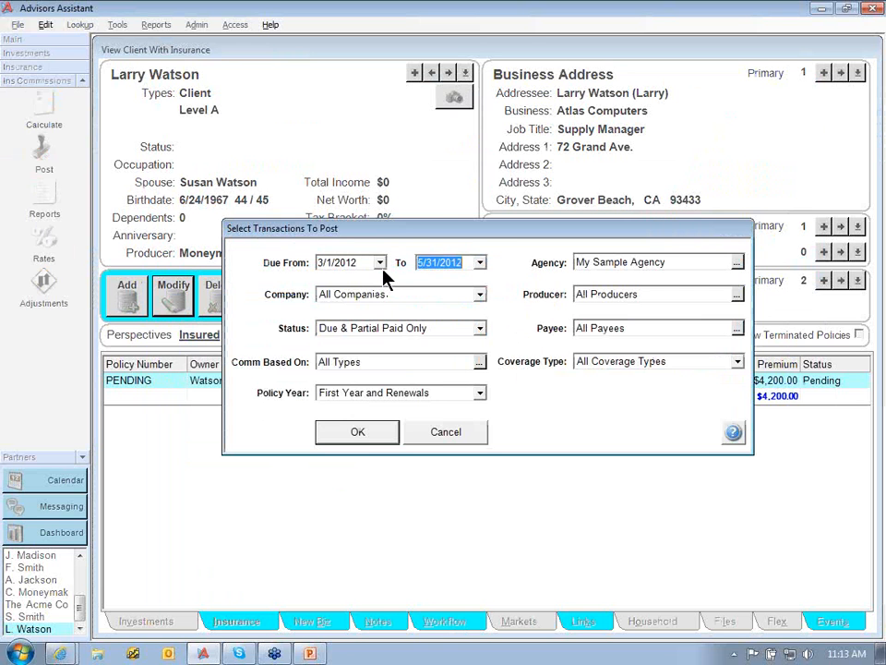
pyautogui.click(363, 440)
pyautogui.click(499, 359)
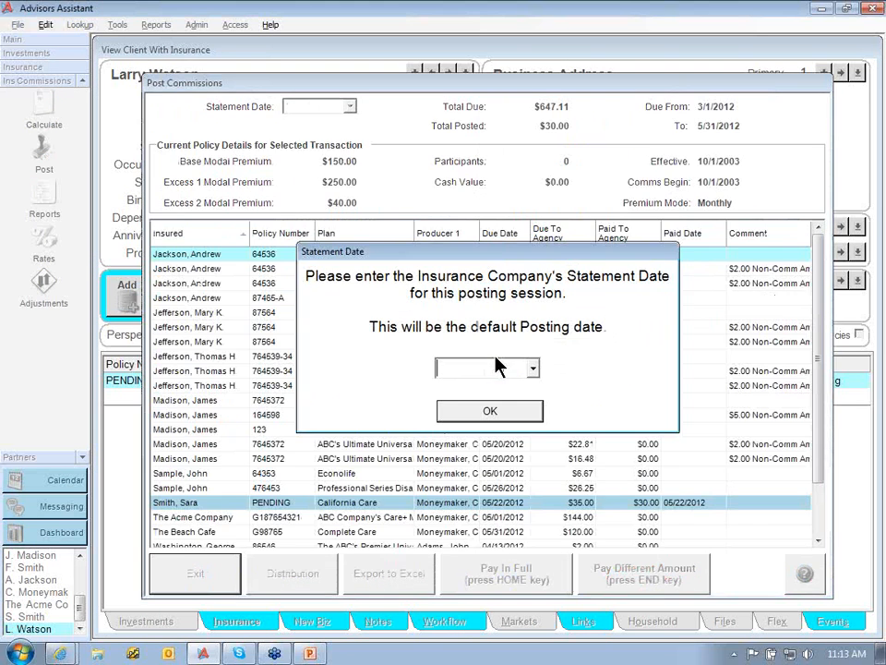
# Set the posting session's statement date to 5/31/2012
pyautogui.click(533, 369)
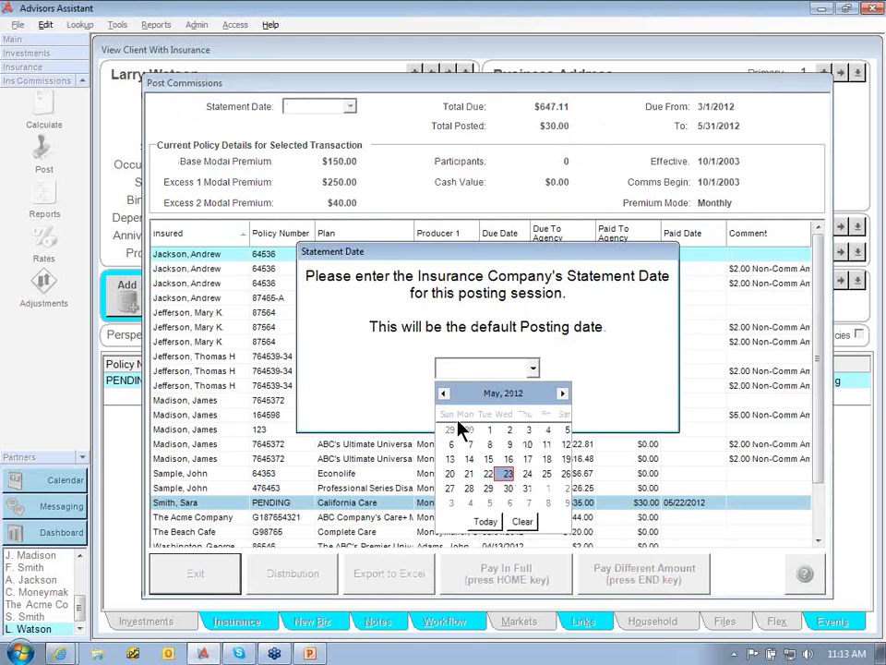
pyautogui.click(469, 430)
pyautogui.click(532, 369)
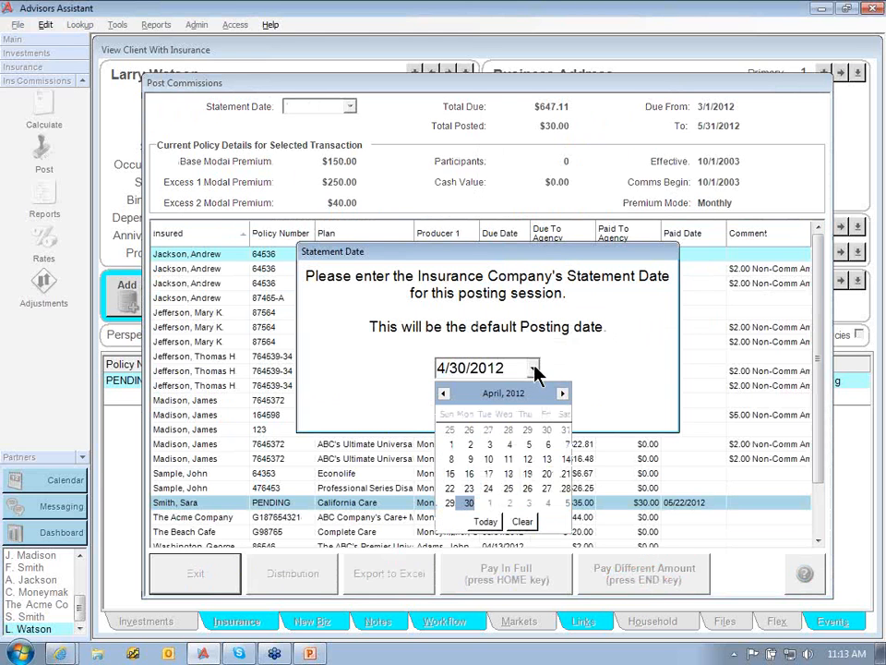
pyautogui.click(559, 393)
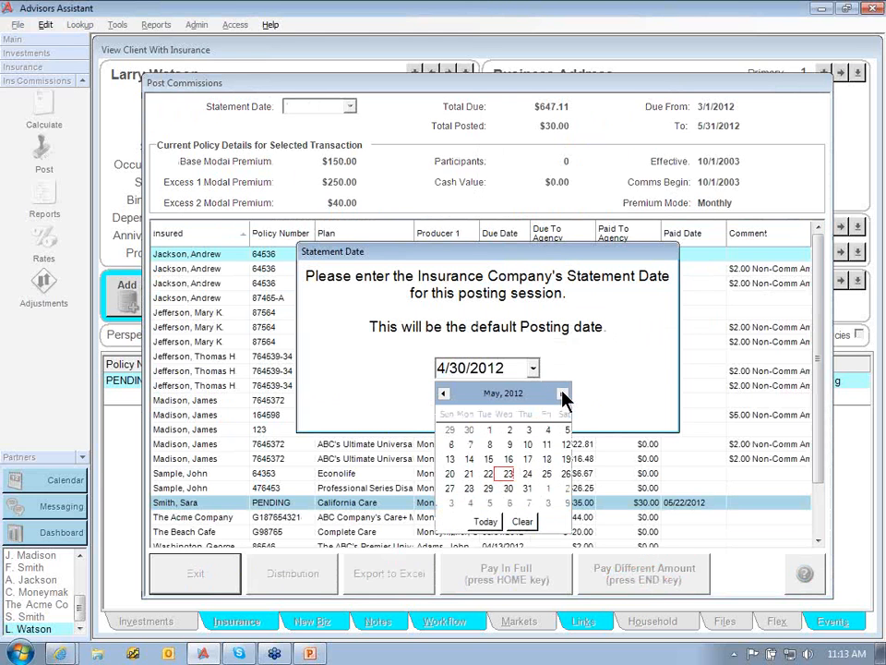
pyautogui.click(527, 487)
pyautogui.click(490, 411)
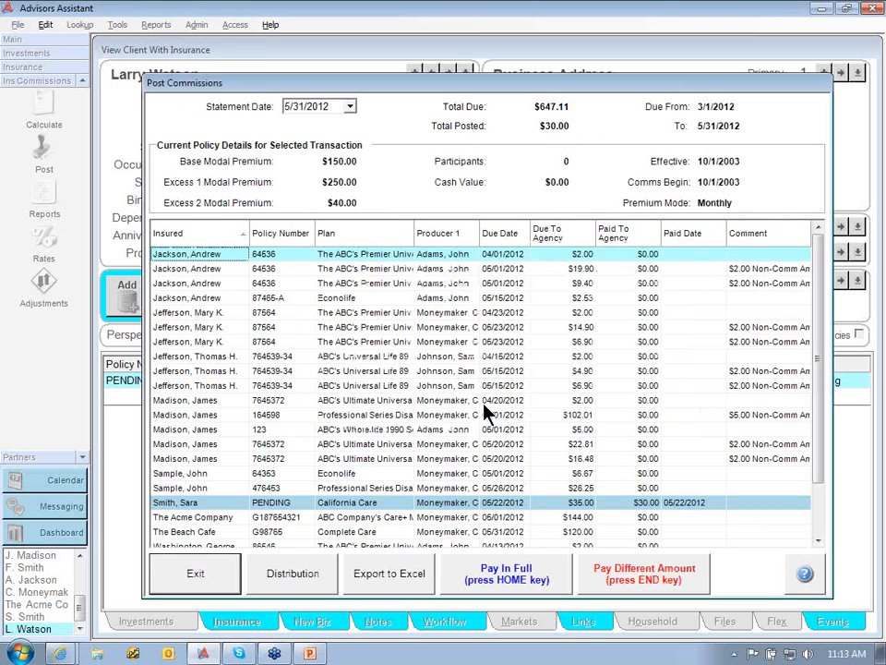
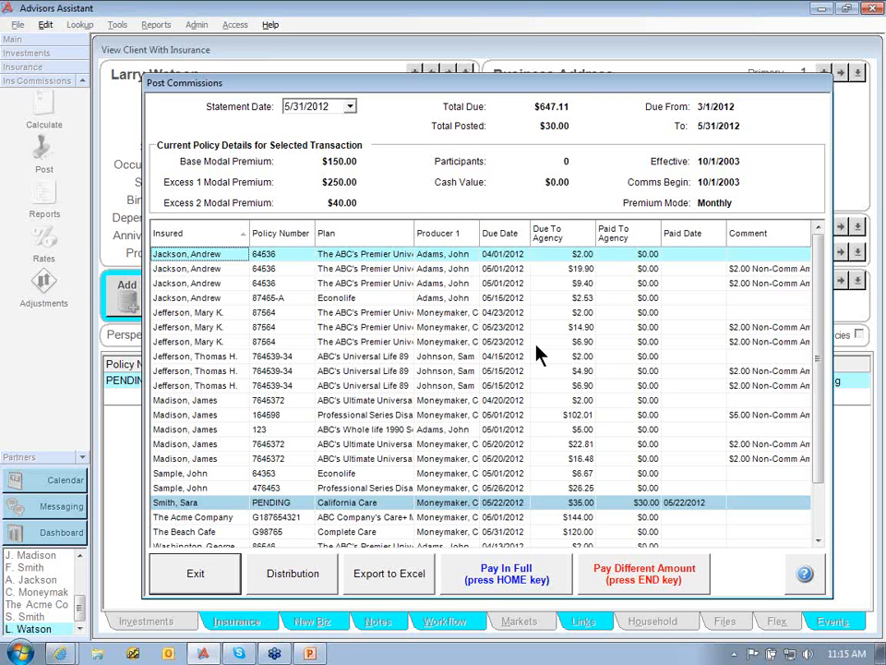
# Post ten consecutive transactions as paid in full, from the $19.90 one due 05/01/2012 through the $2.00 one due 04/20/2012
pyautogui.click(215, 270)
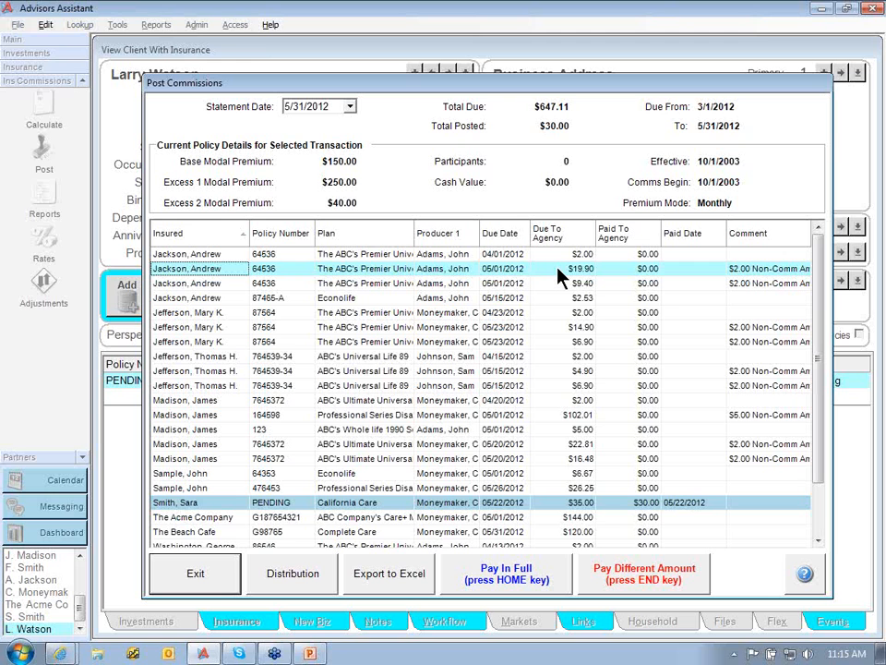
pyautogui.click(513, 587)
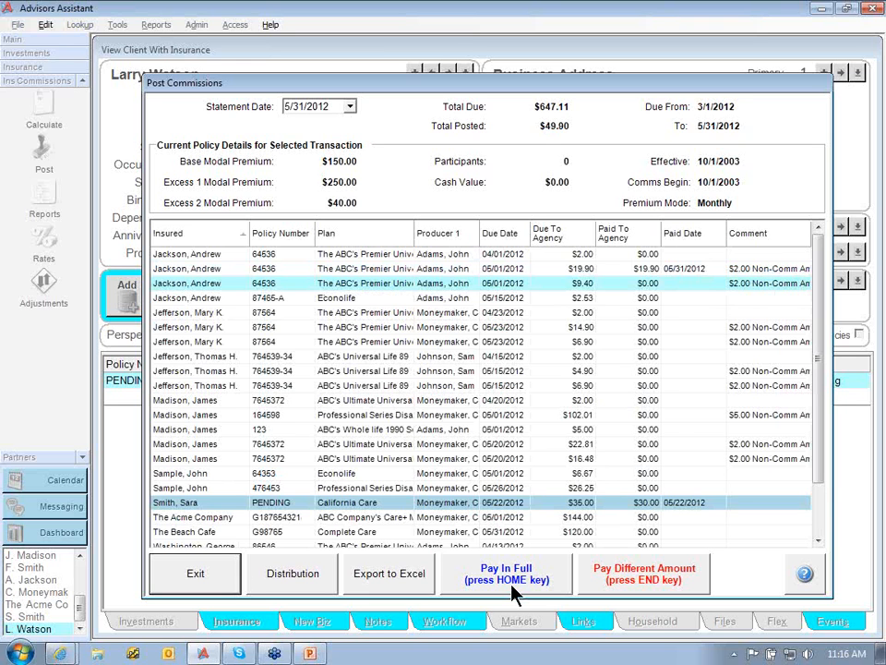
pyautogui.click(512, 587)
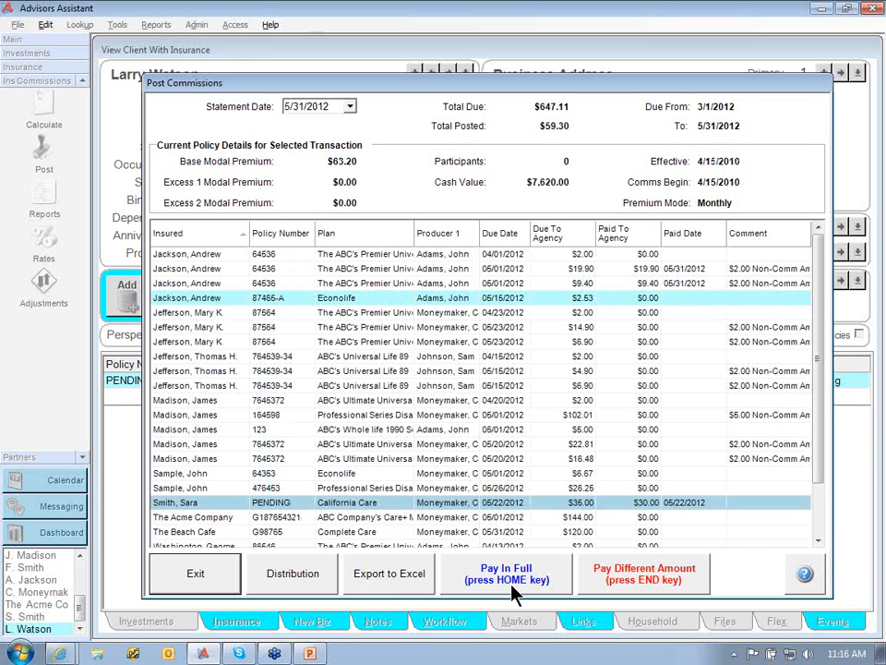
pyautogui.click(513, 587)
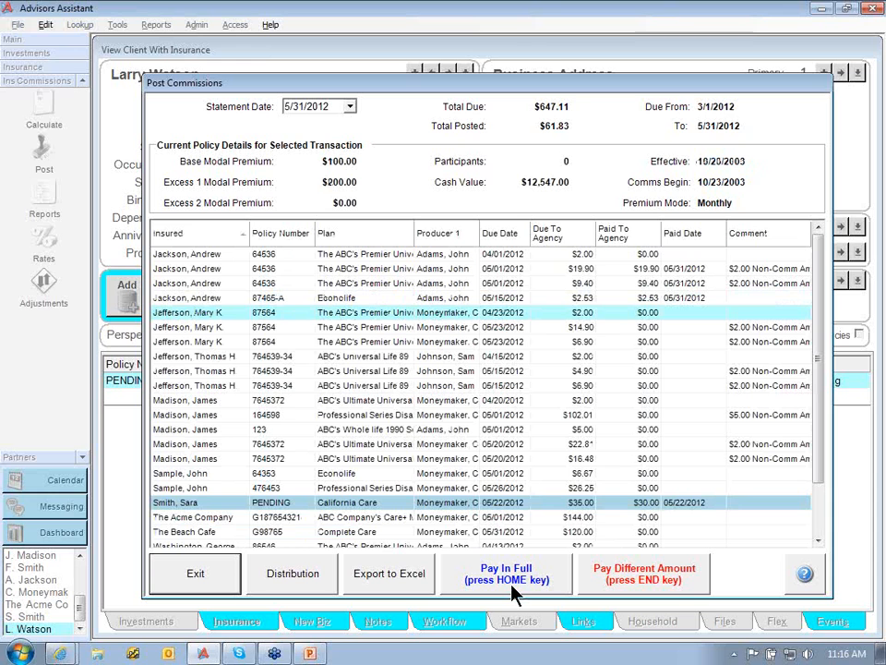
pyautogui.click(512, 587)
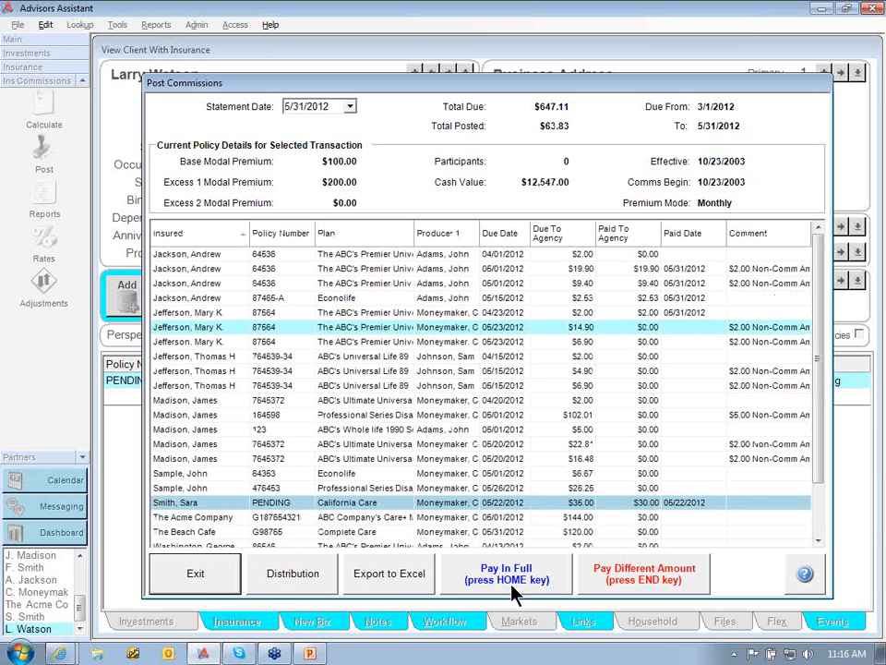
pyautogui.click(512, 587)
pyautogui.click(512, 587)
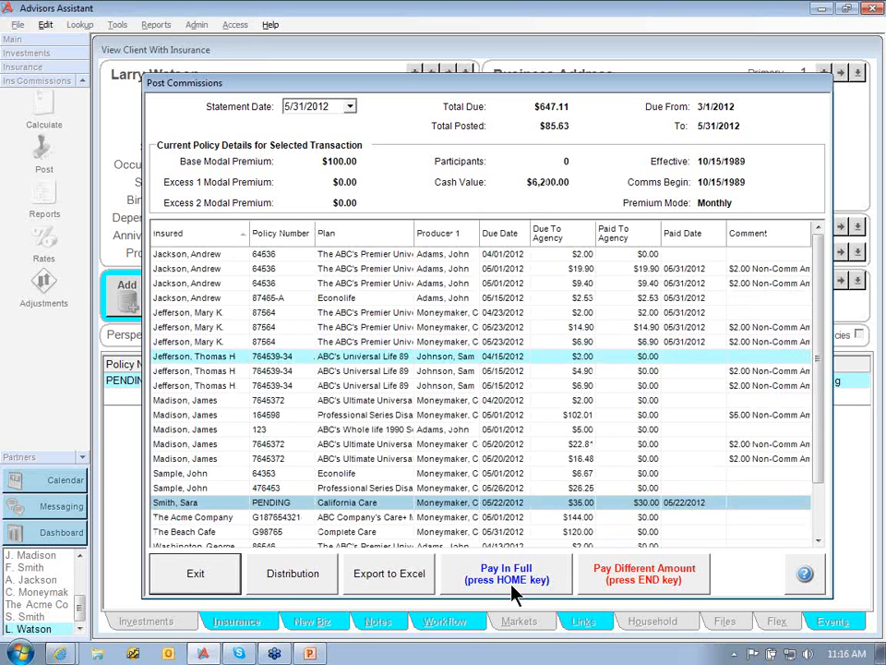
pyautogui.click(512, 587)
pyautogui.click(513, 587)
pyautogui.click(513, 587)
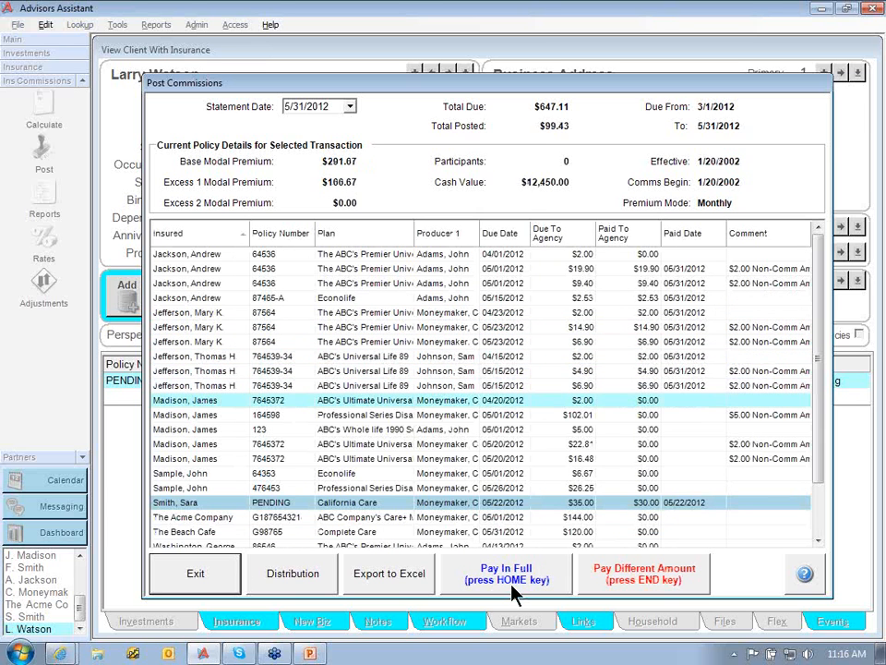
pyautogui.click(513, 587)
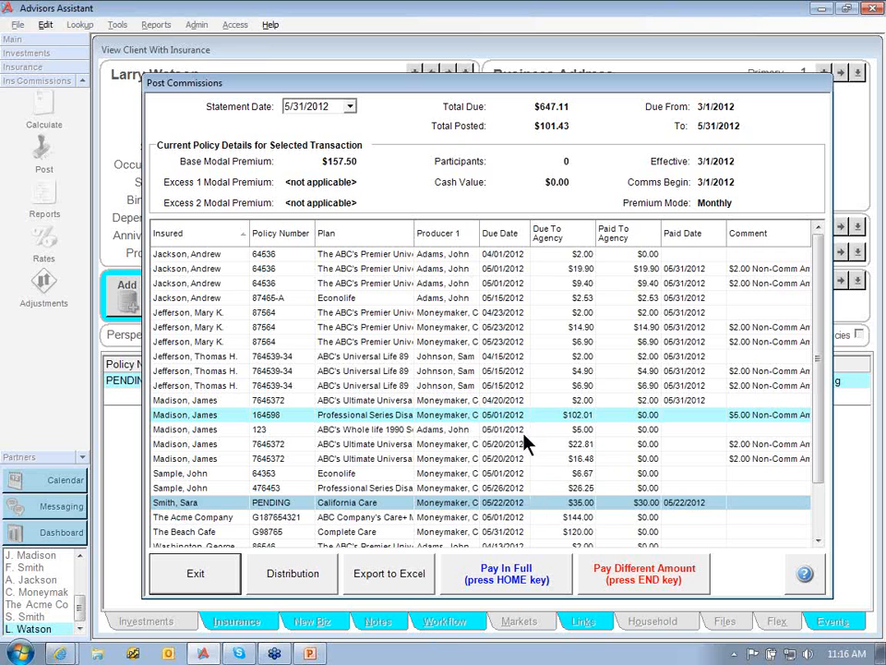
# View the commission distribution of the paid $6.90 ABC's Universal Life 89 transaction due 05/15/2012
pyautogui.doubleClick(454, 388)
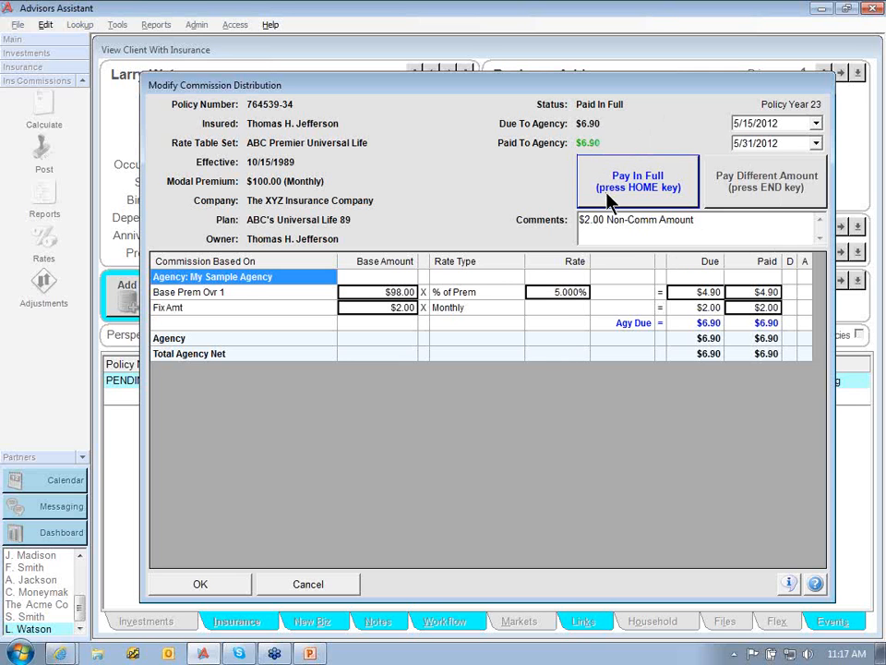
pyautogui.click(318, 585)
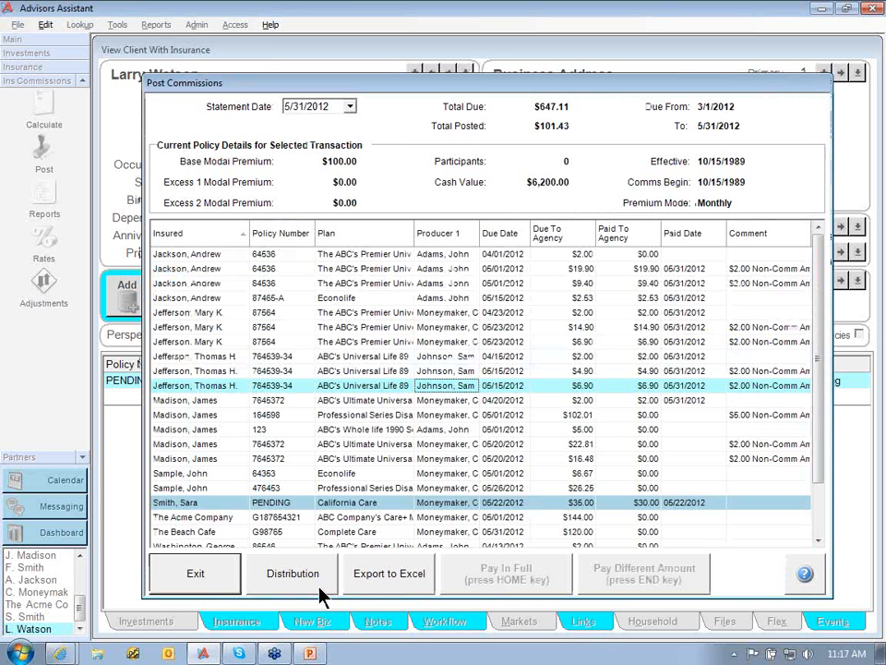
# Enter $85.25 as the total commission paid by the company for the $102.01 Professional Series Disability transaction due 05/01/2012
pyautogui.click(554, 417)
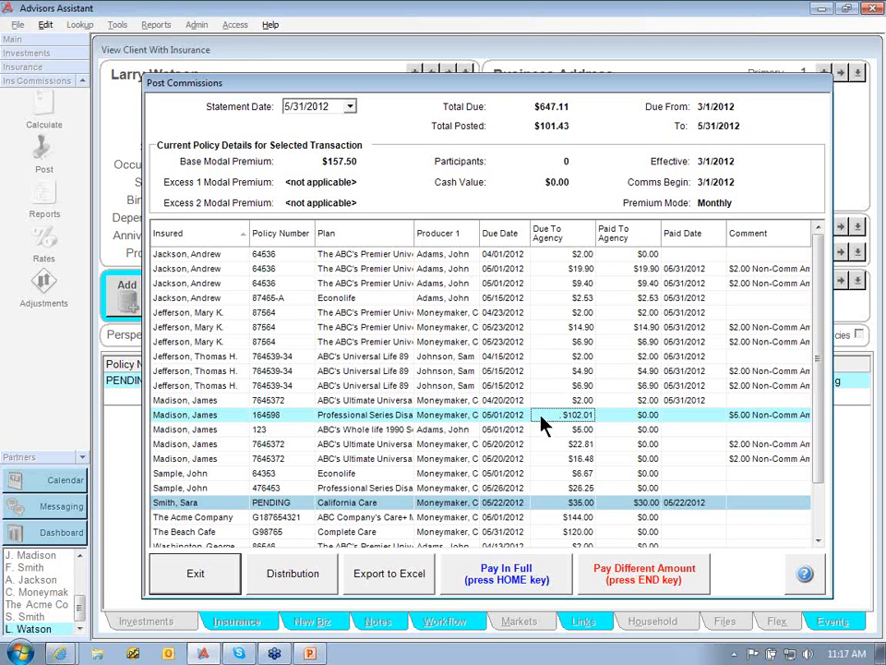
pyautogui.click(639, 577)
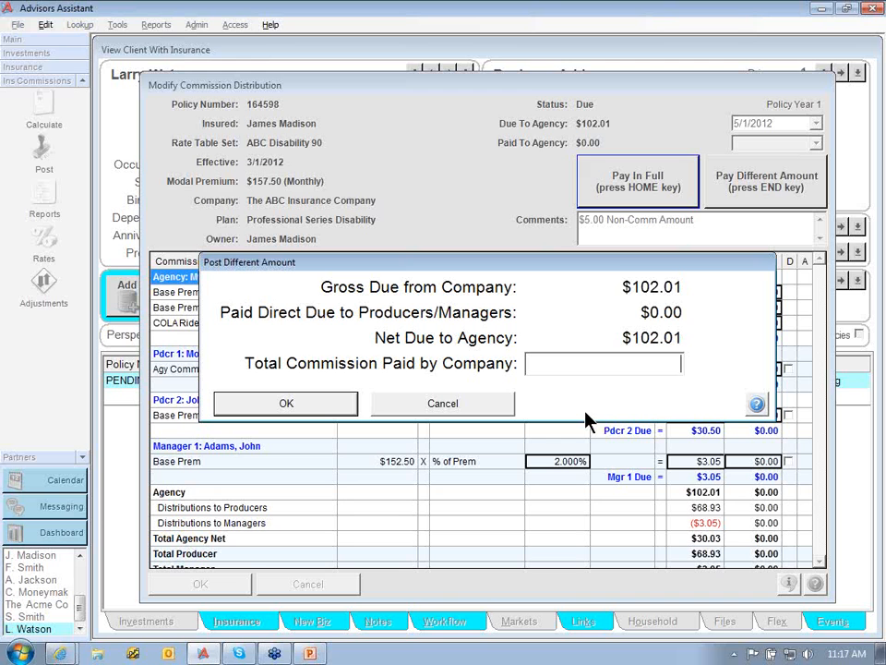
pyautogui.write('$85.25')
pyautogui.press('Return')
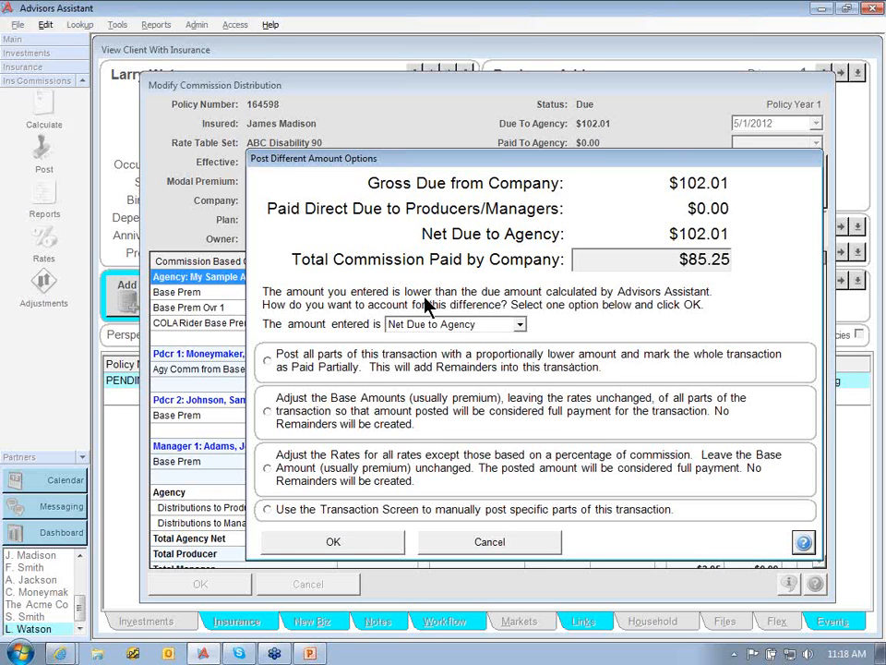
# Treat the payment as Gross Due from Company, post all parts proportionally lower as Paid Partially, and finish the posting session
pyautogui.click(520, 328)
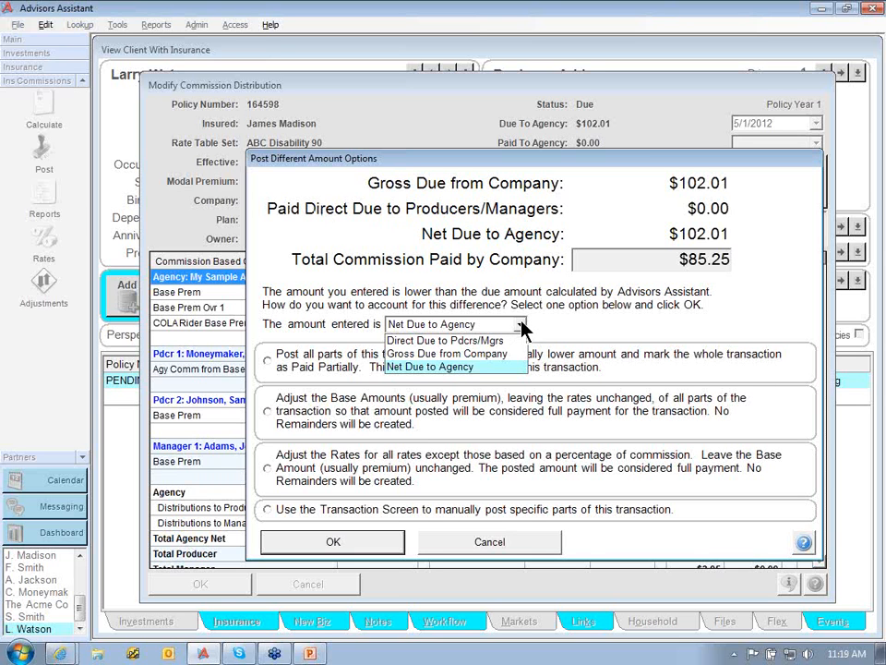
pyautogui.click(468, 355)
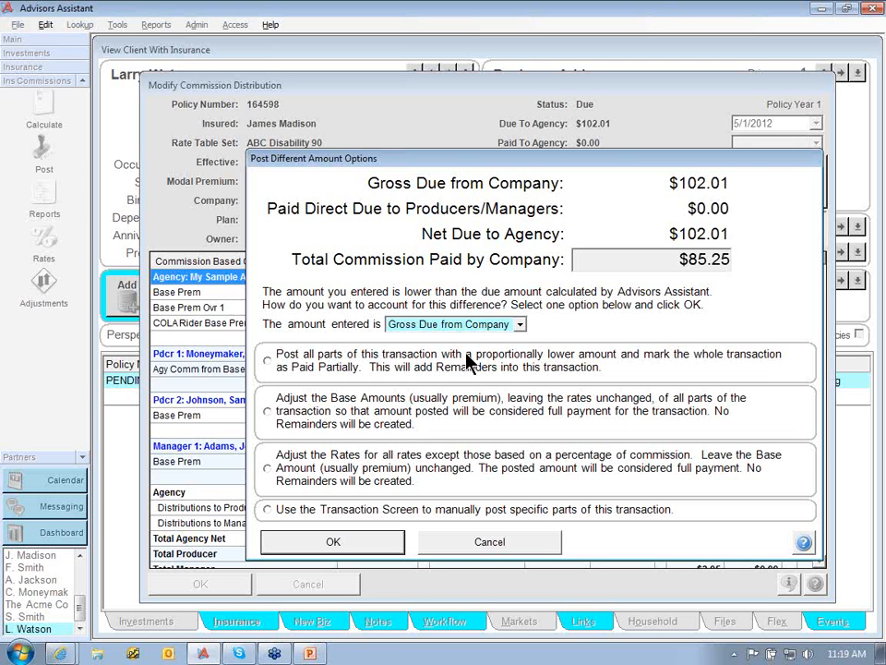
pyautogui.click(277, 367)
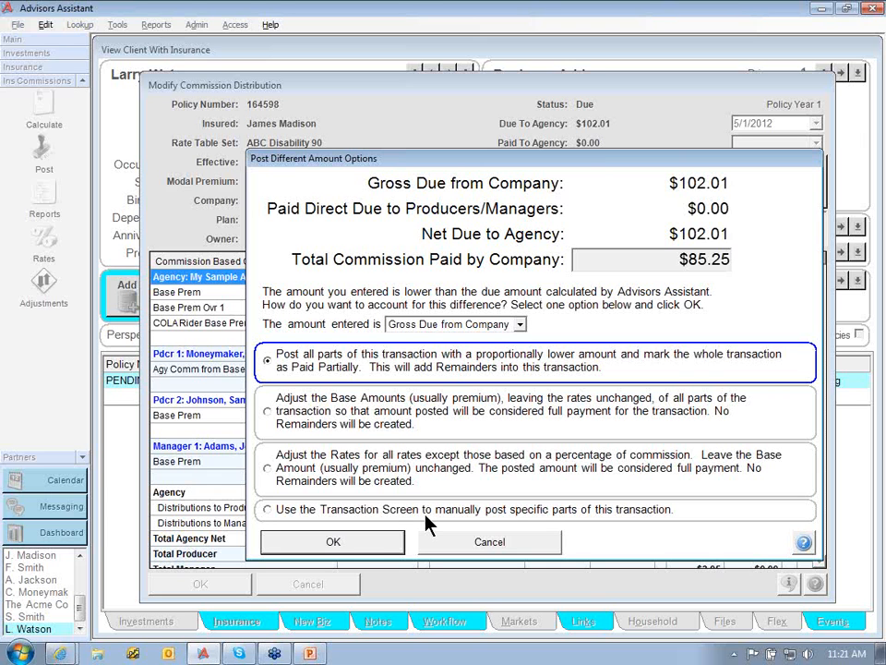
pyautogui.click(341, 545)
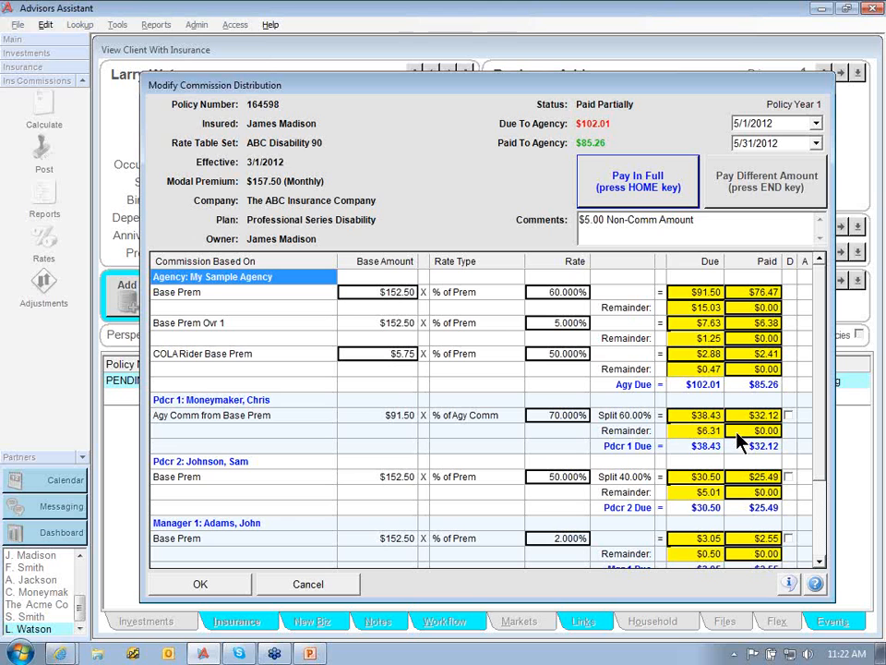
pyautogui.click(200, 582)
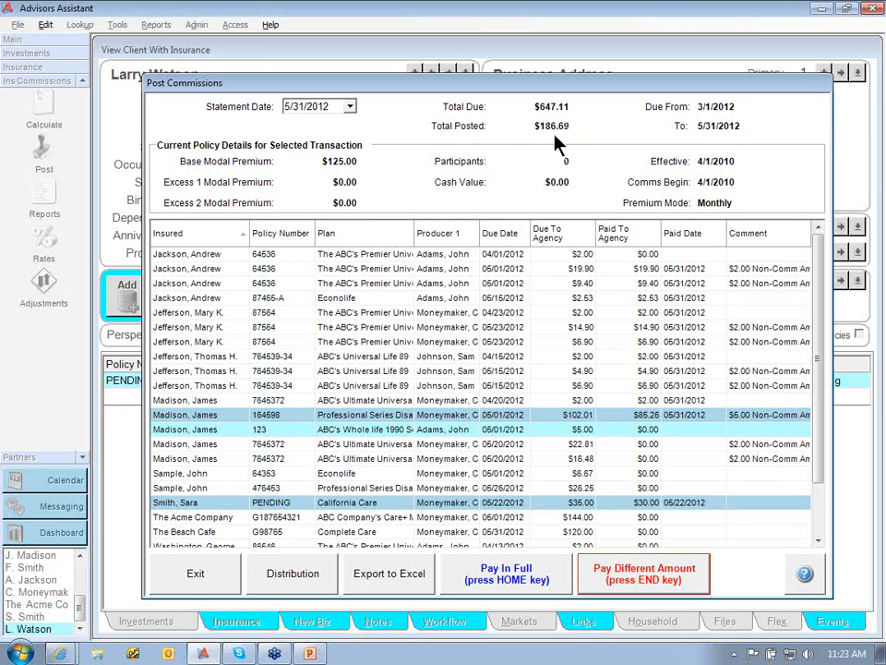
pyautogui.click(193, 576)
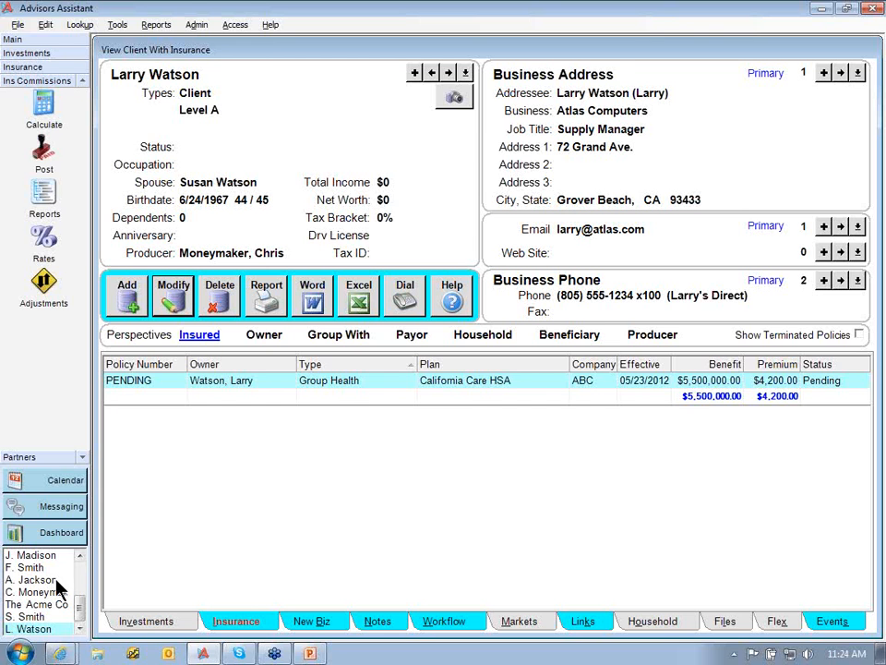
# View the commission distribution of the partially paid 05/01/2012 base premium transaction in the client's Professional Series Disability policy
pyautogui.click(41, 554)
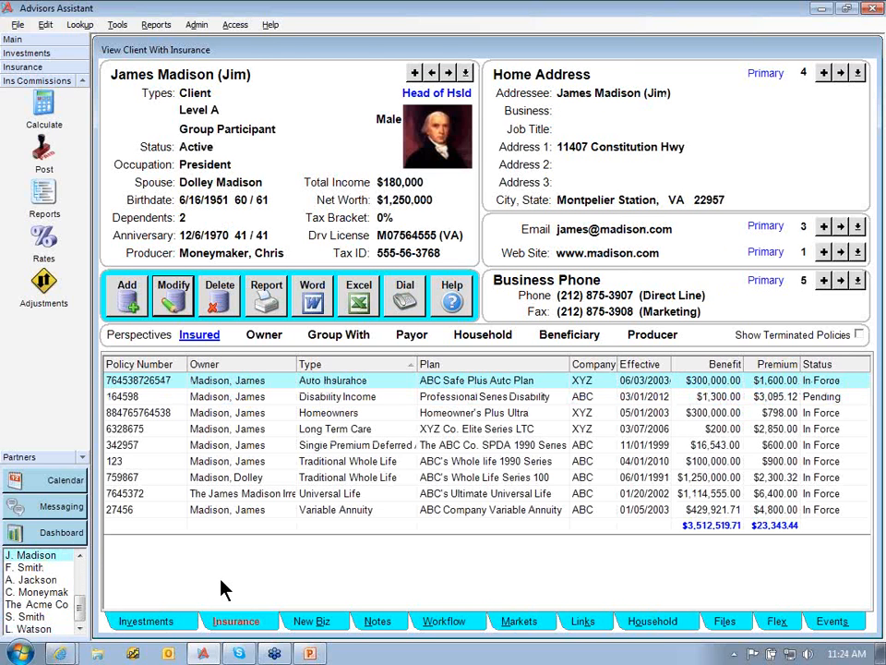
pyautogui.click(372, 399)
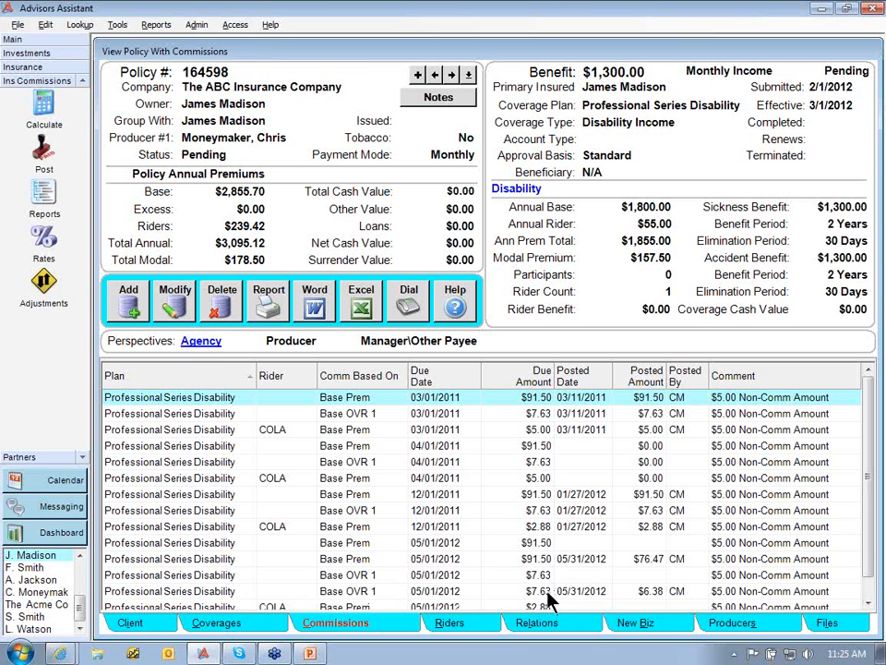
pyautogui.doubleClick(414, 560)
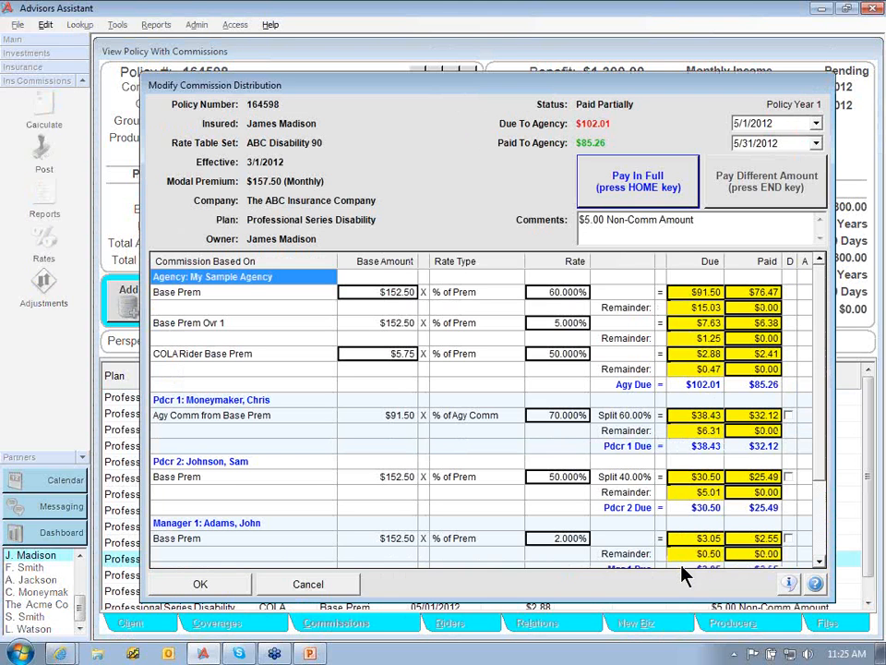
pyautogui.click(307, 586)
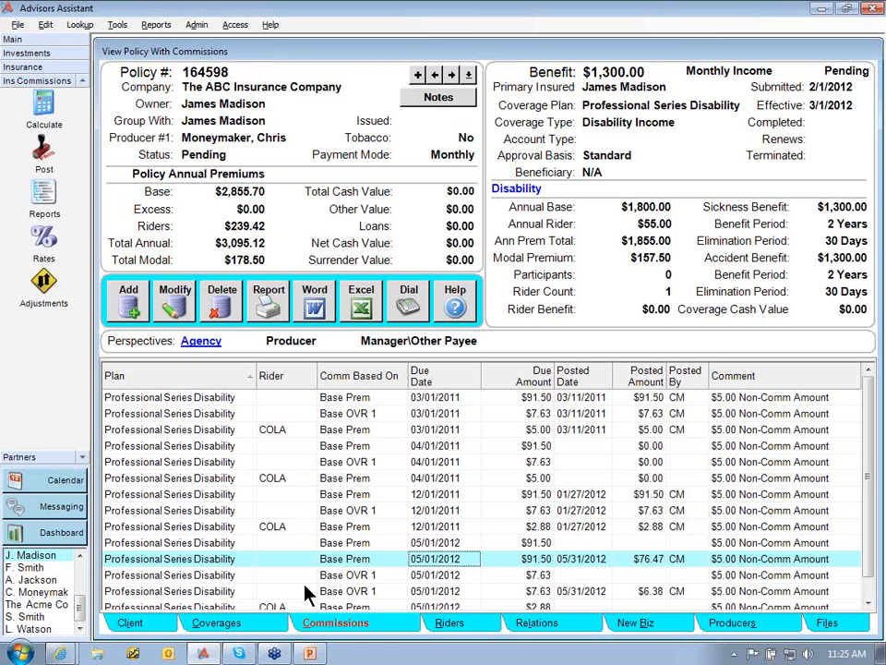
# View the options for manually adding a commission due or chargeback transaction, and the list of commission adjustments
pyautogui.click(128, 305)
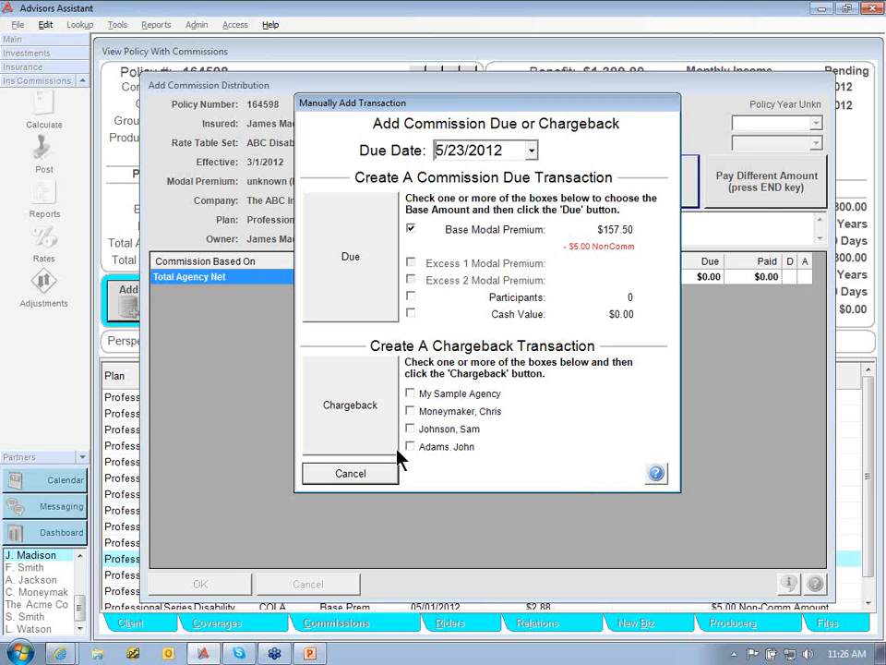
pyautogui.click(355, 474)
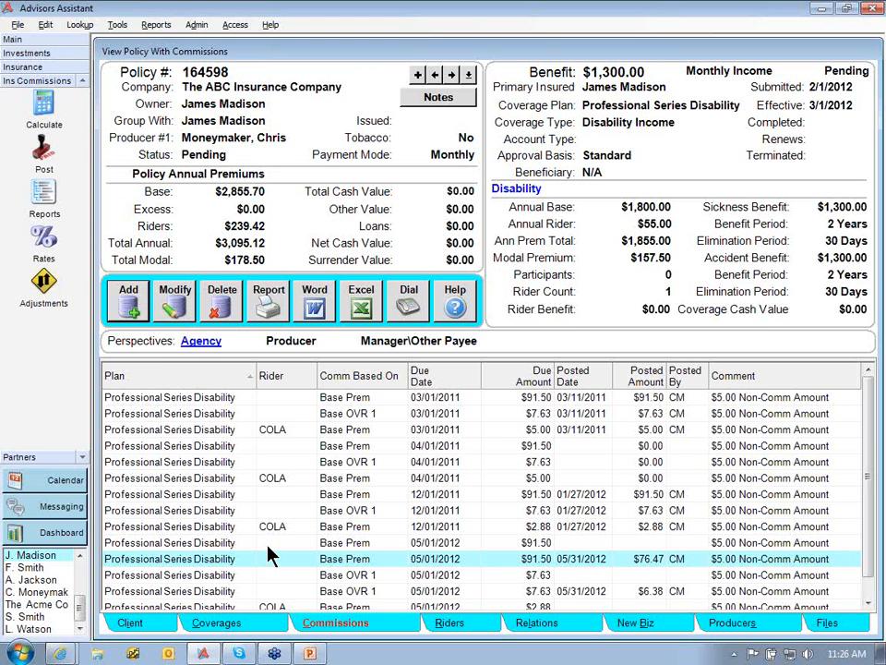
pyautogui.click(45, 288)
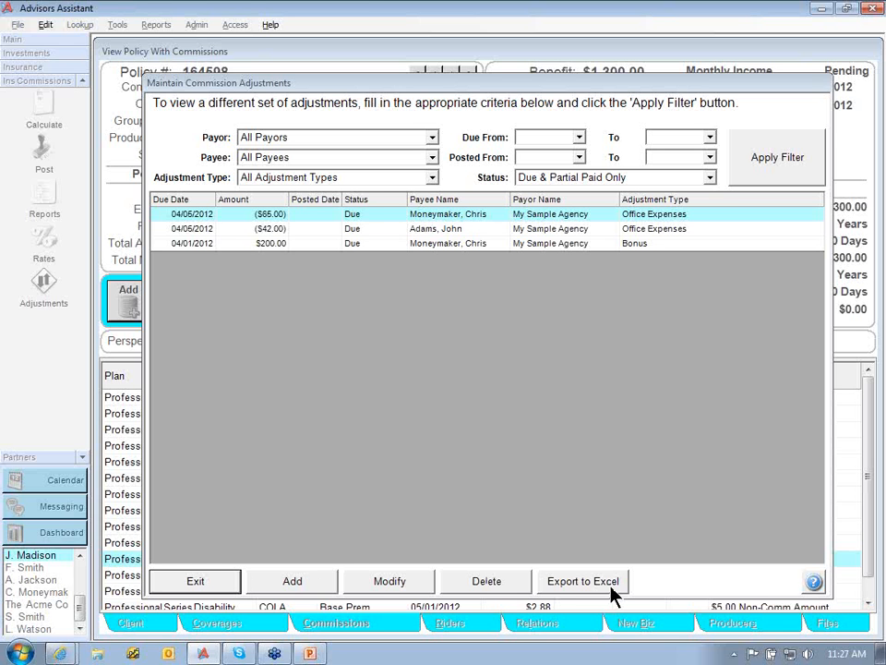
pyautogui.click(196, 581)
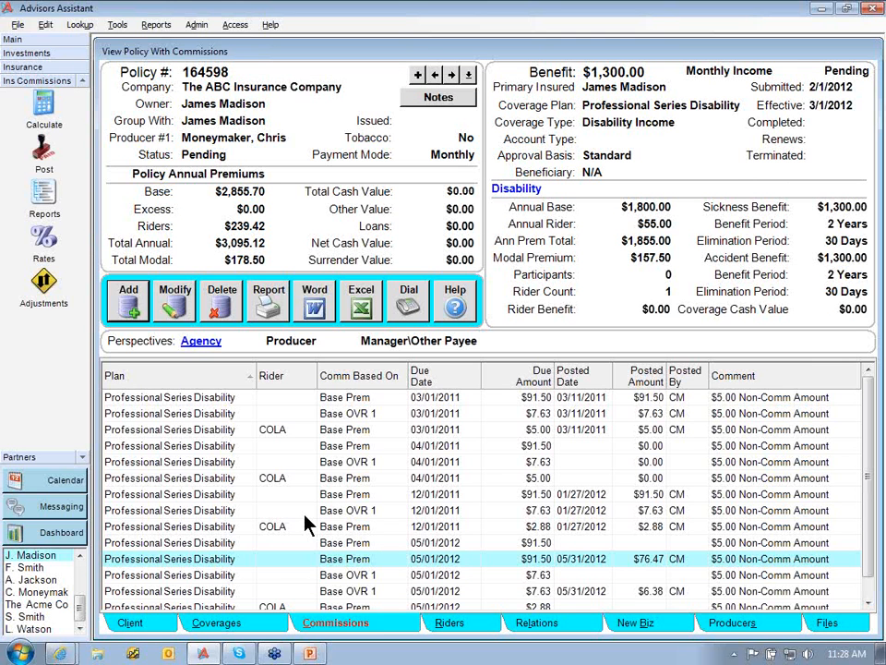
# Run a Commission Distributions report search for due dates 5/1/2012 to 5/31/2012, covering all transactions
pyautogui.click(45, 202)
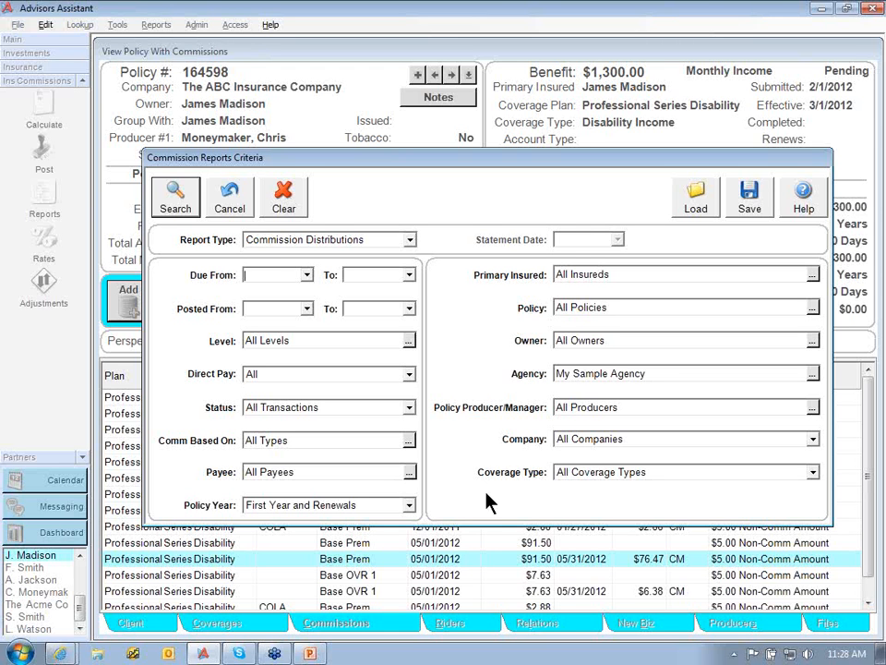
pyautogui.click(412, 240)
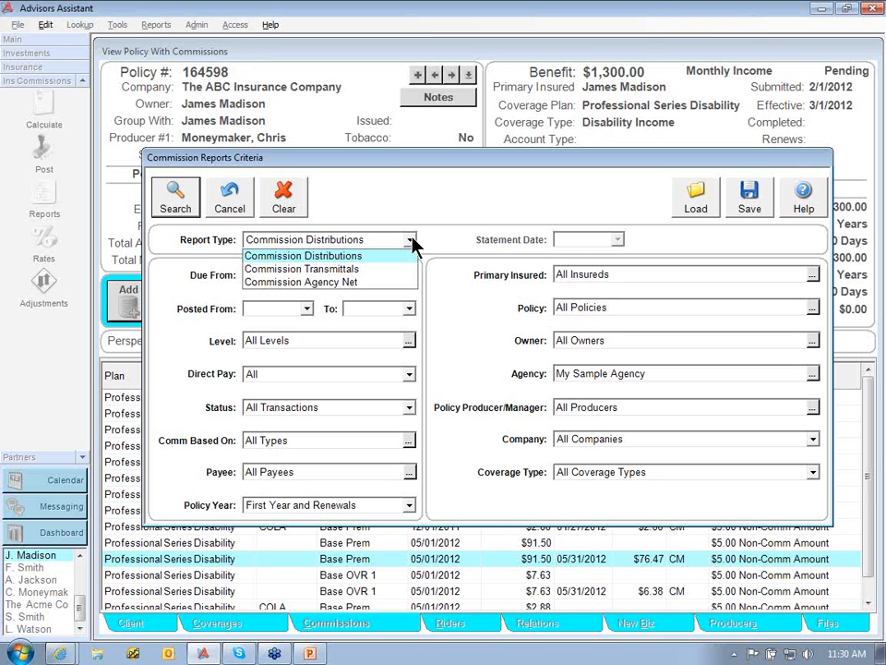
pyautogui.click(301, 257)
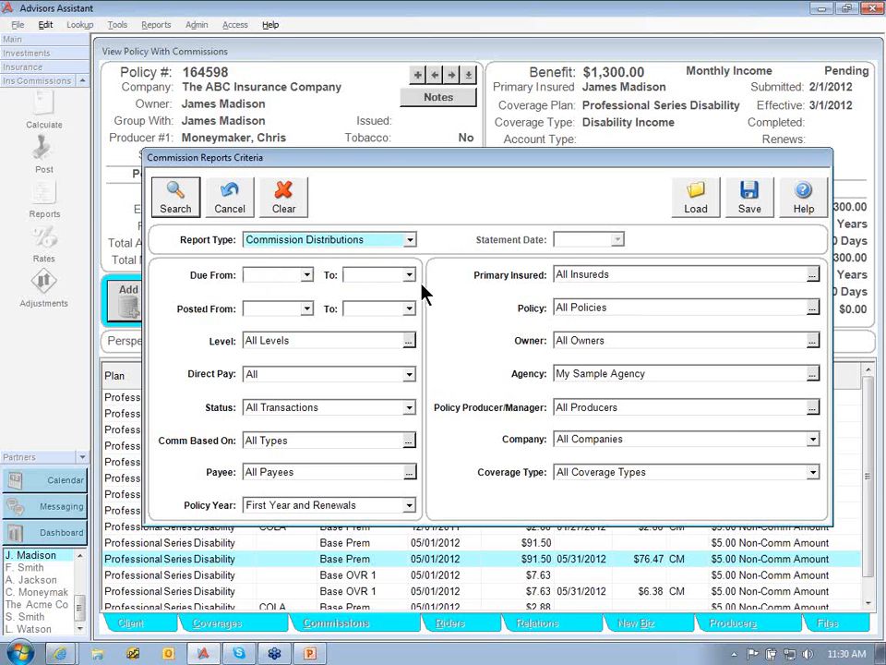
pyautogui.click(305, 276)
pyautogui.click(297, 334)
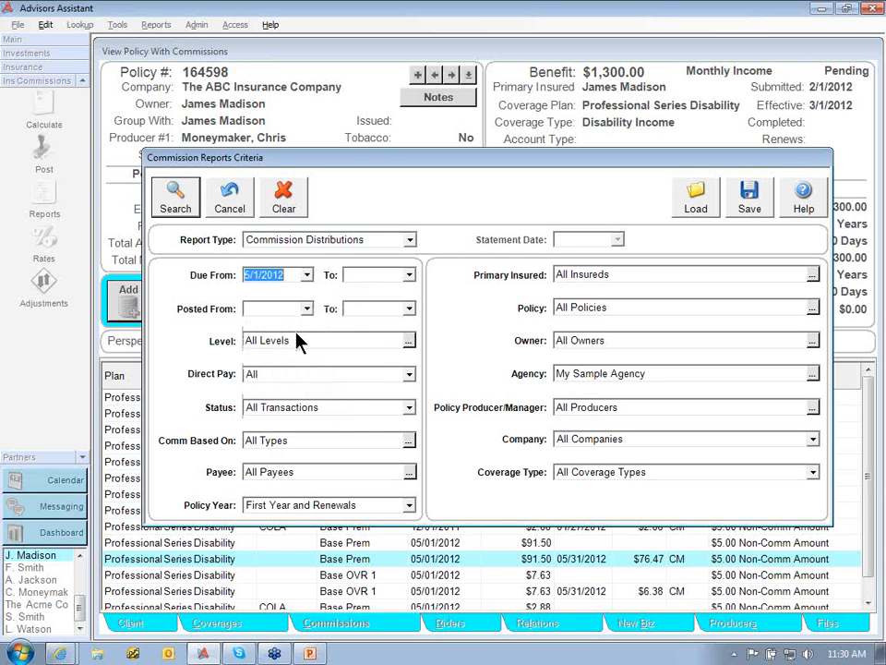
pyautogui.click(409, 275)
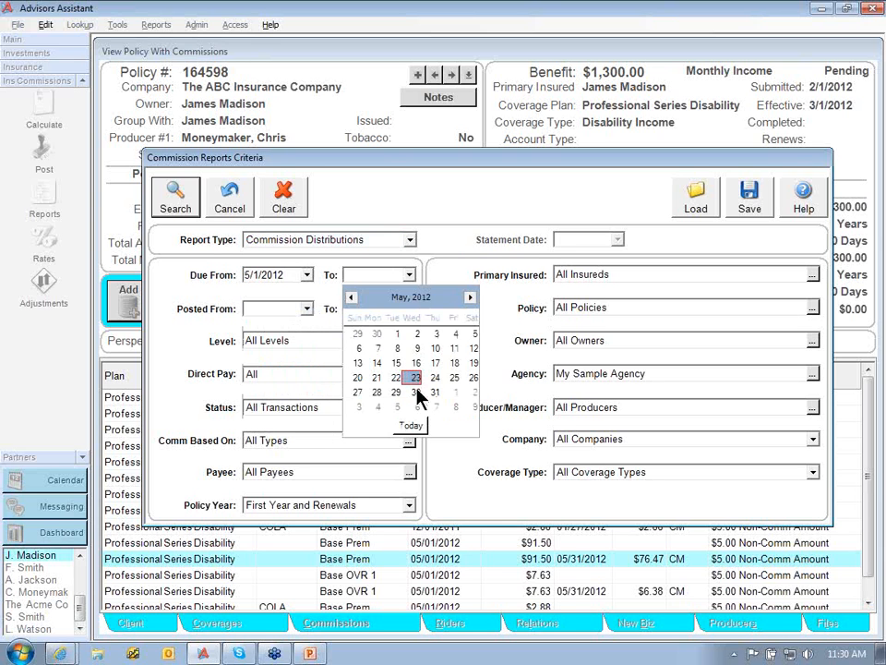
pyautogui.click(434, 393)
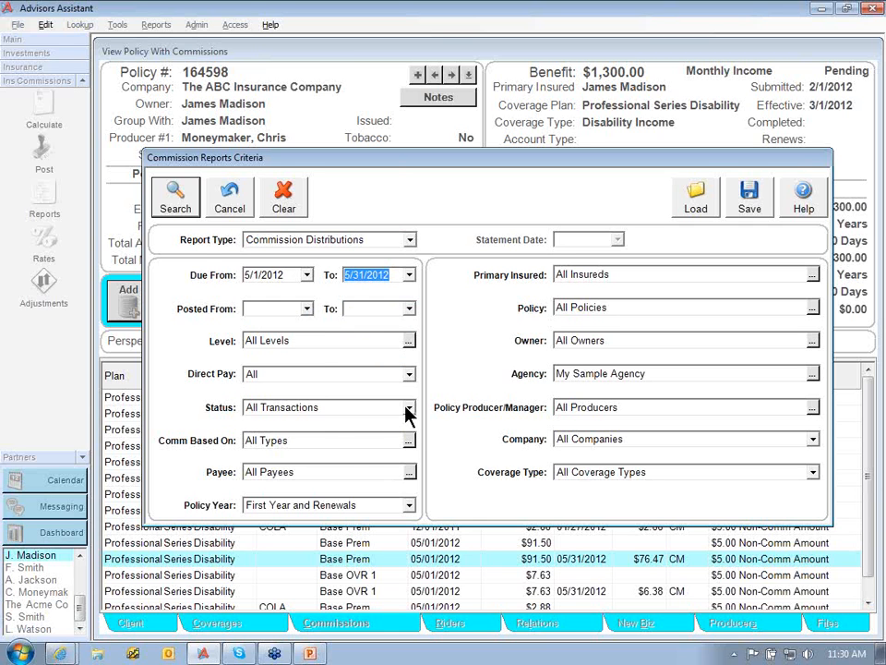
pyautogui.click(409, 408)
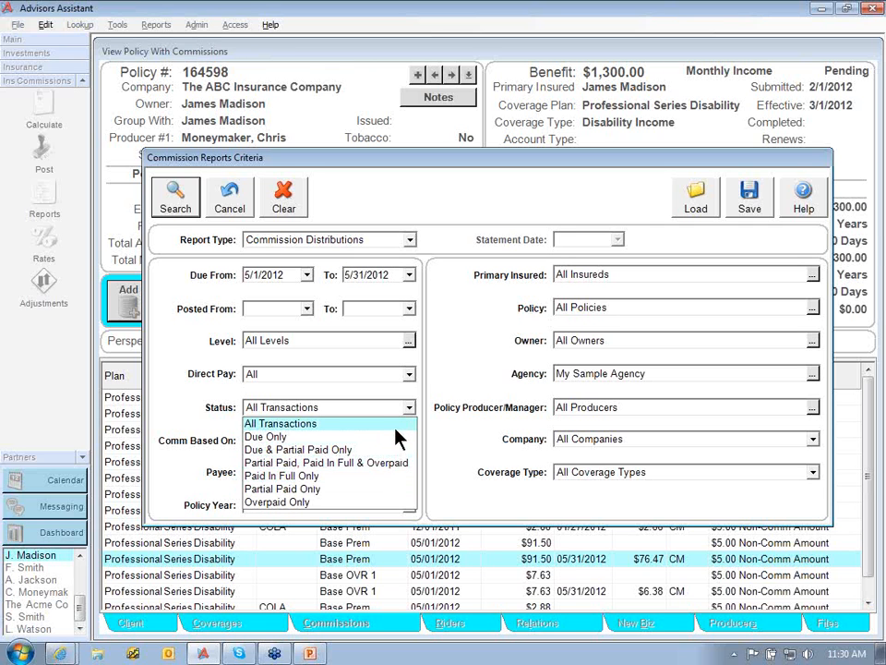
pyautogui.click(396, 428)
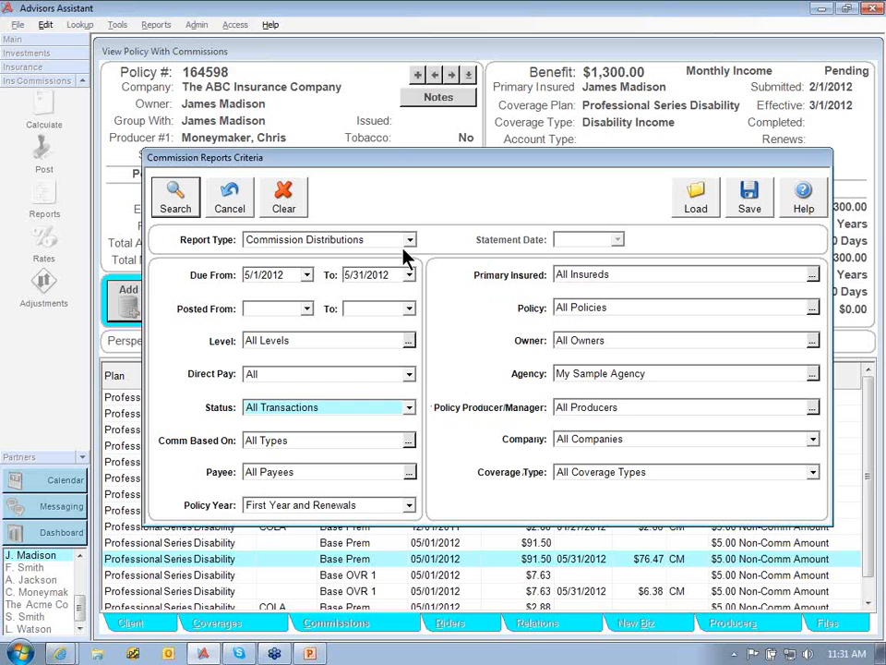
pyautogui.click(176, 198)
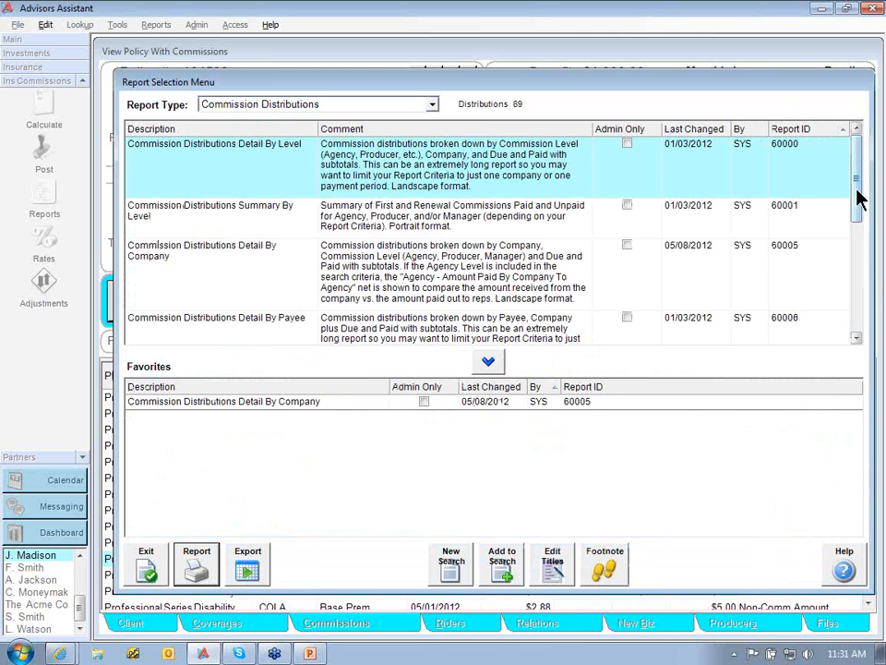
# Generate the favorite report Commission Distributions Detail By Company and bring it up in the Report Viewer
pyautogui.moveTo(857, 198); pyautogui.dragTo(834, 189)
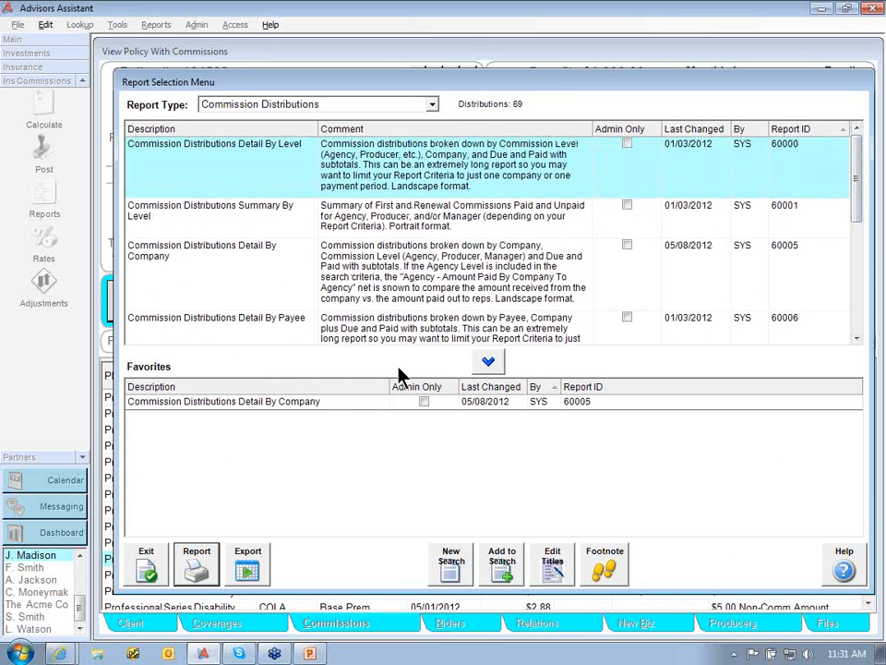
pyautogui.click(273, 404)
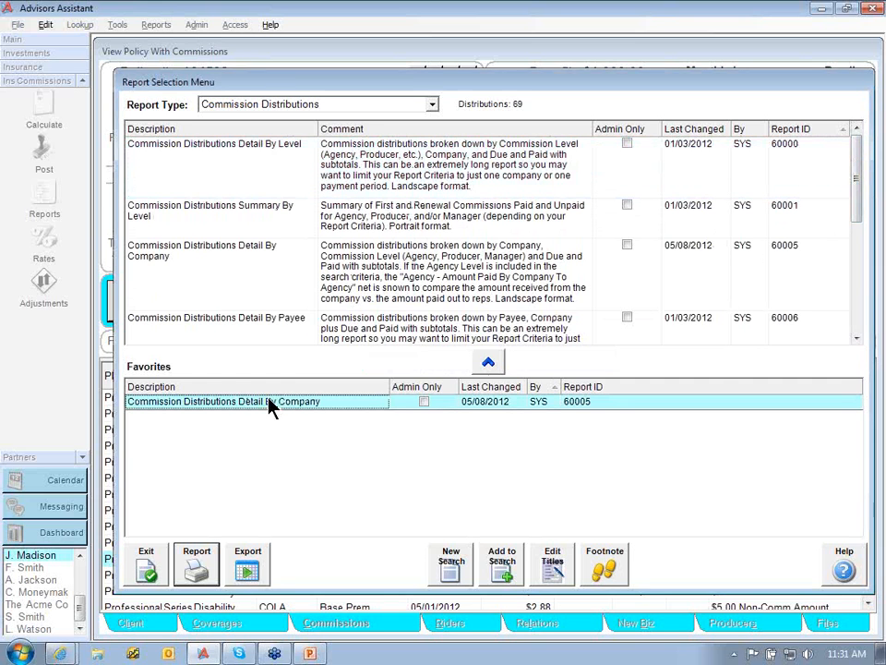
pyautogui.doubleClick(270, 407)
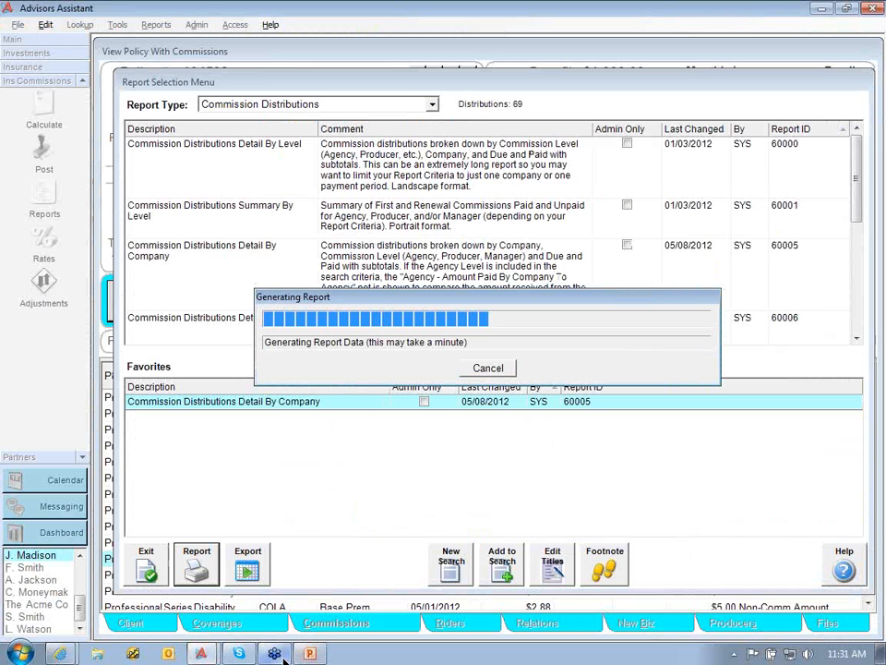
pyautogui.moveTo(201, 647)
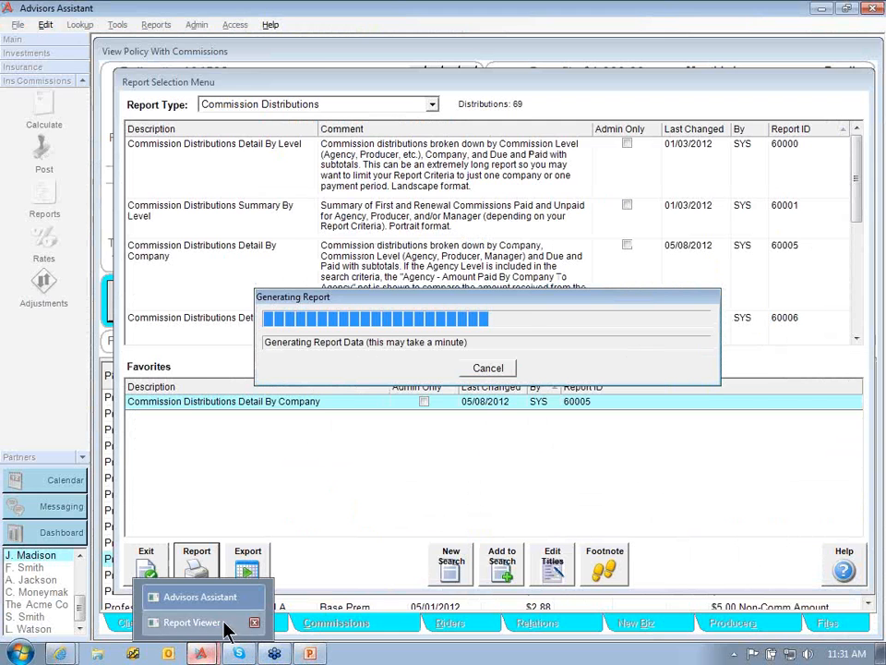
pyautogui.click(226, 624)
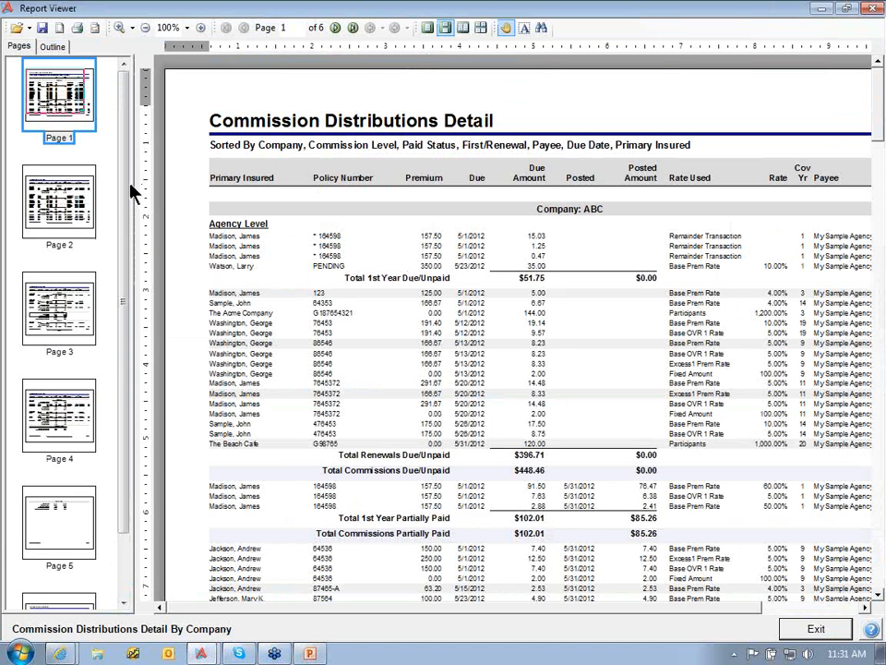
# Close the displayed report, bring up the Report Viewer again, and narrow the page thumbnails to show the report's full width
pyautogui.moveTo(132, 192); pyautogui.dragTo(103, 190)
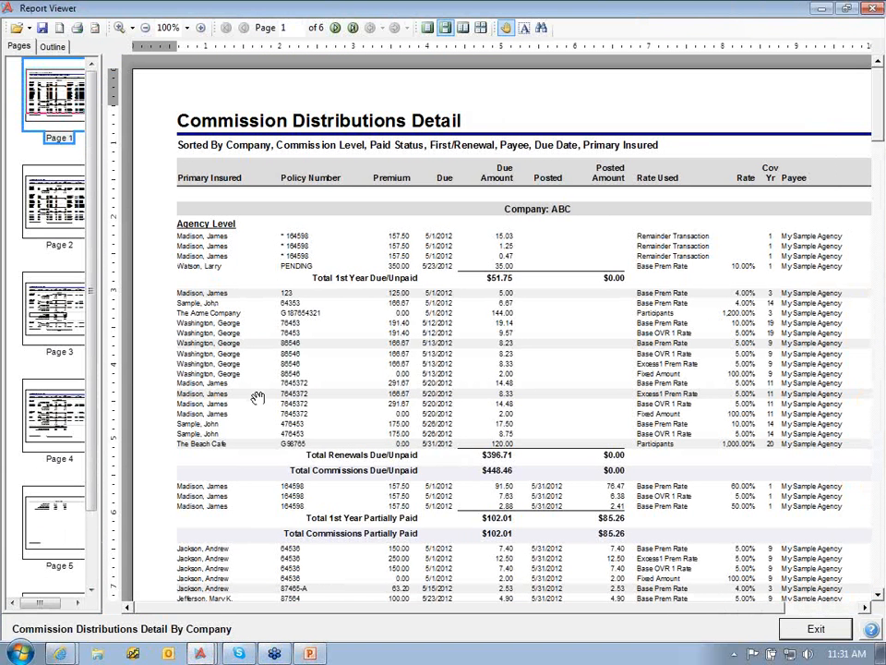
pyautogui.click(810, 630)
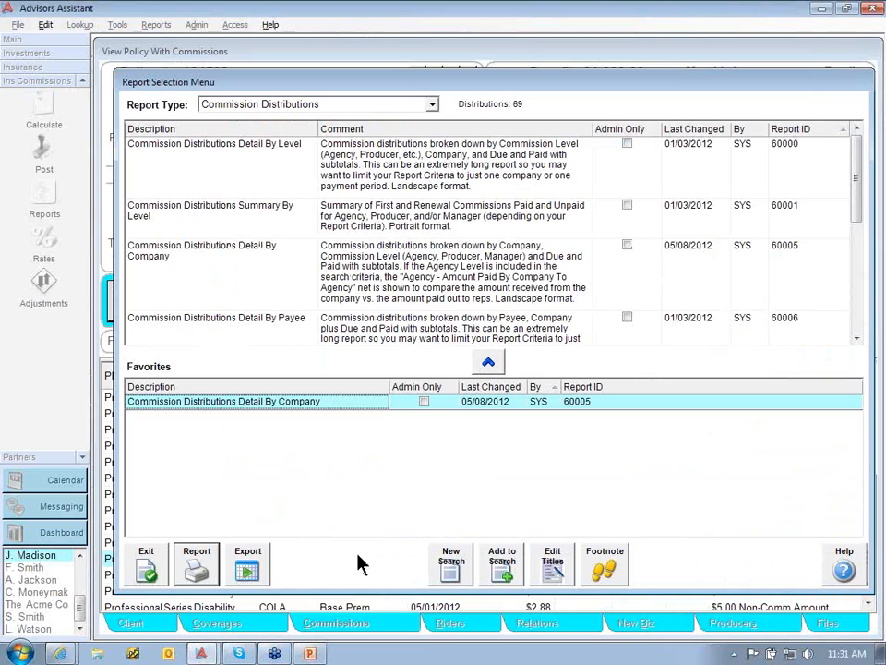
pyautogui.moveTo(200, 653)
pyautogui.click(236, 625)
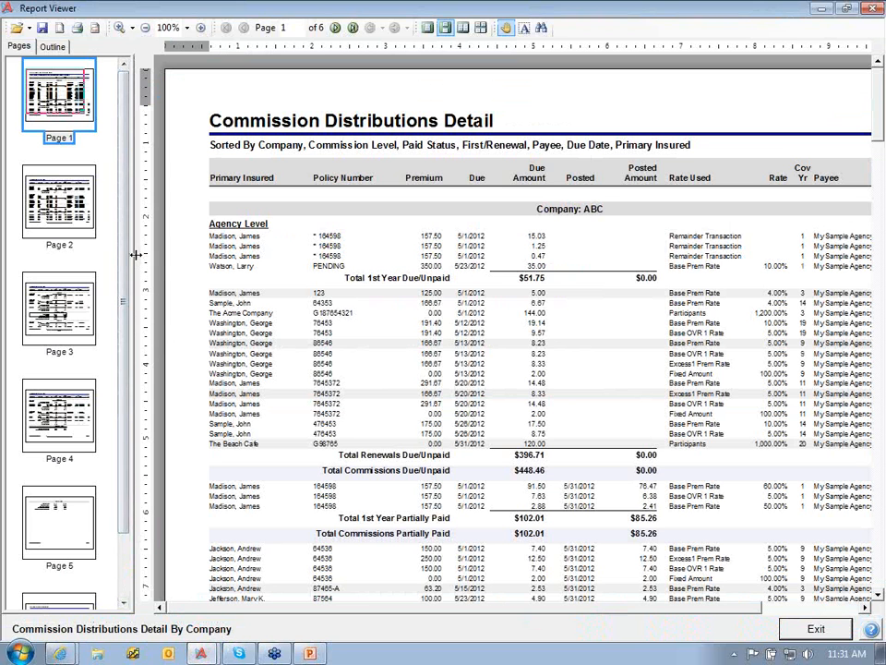
pyautogui.moveTo(136, 254); pyautogui.dragTo(66, 257)
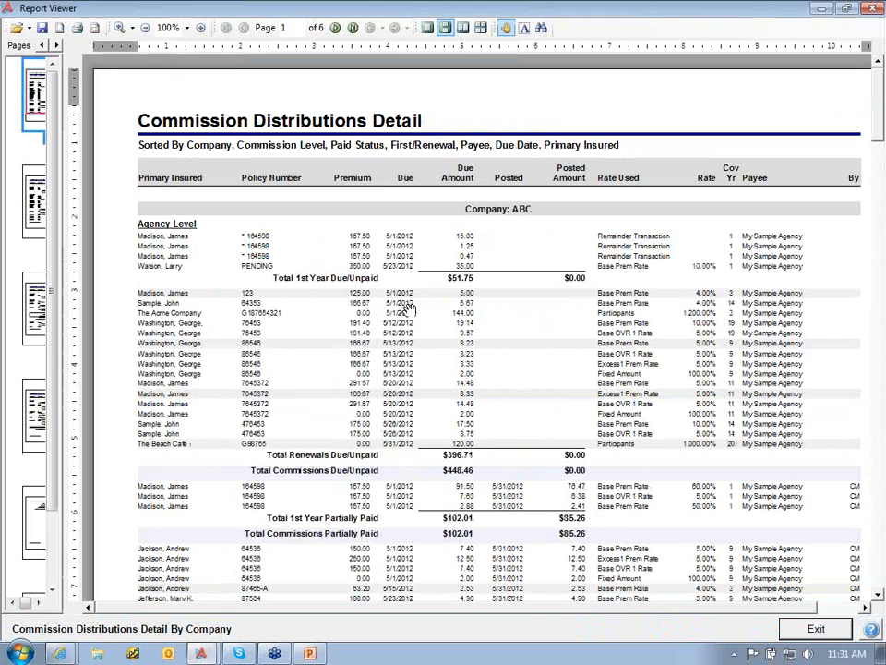
# Examine the agency, producer and manager level distributions on pages 1, 3 and 2 at 125% zoom, and close the report
pyautogui.click(201, 29)
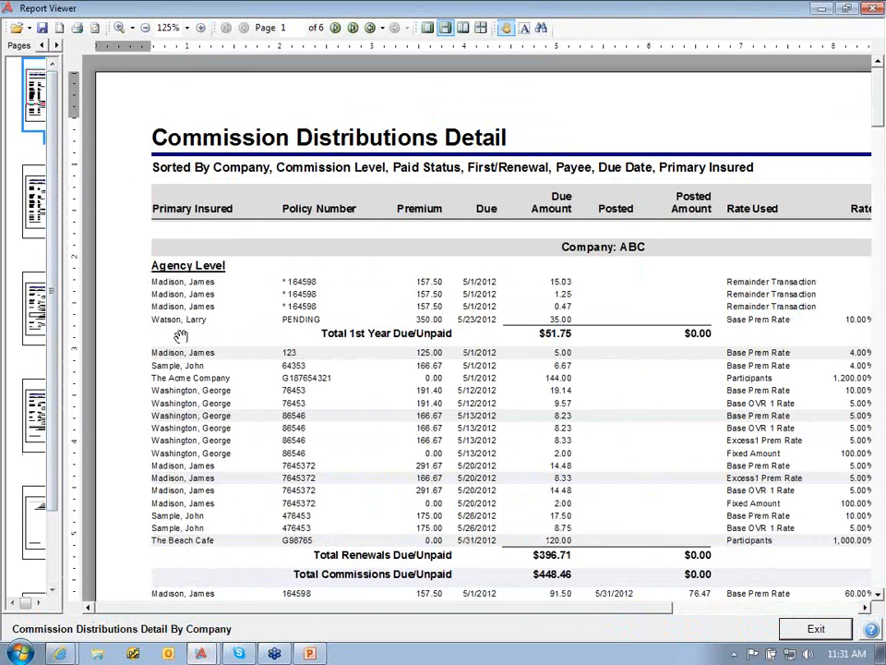
pyautogui.moveTo(308, 605); pyautogui.dragTo(352, 610)
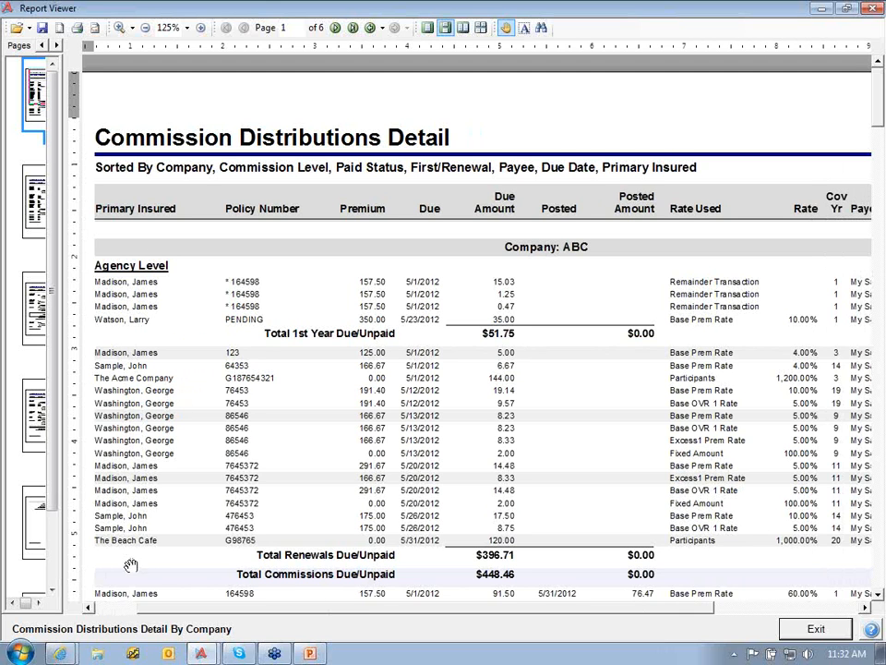
pyautogui.click(32, 304)
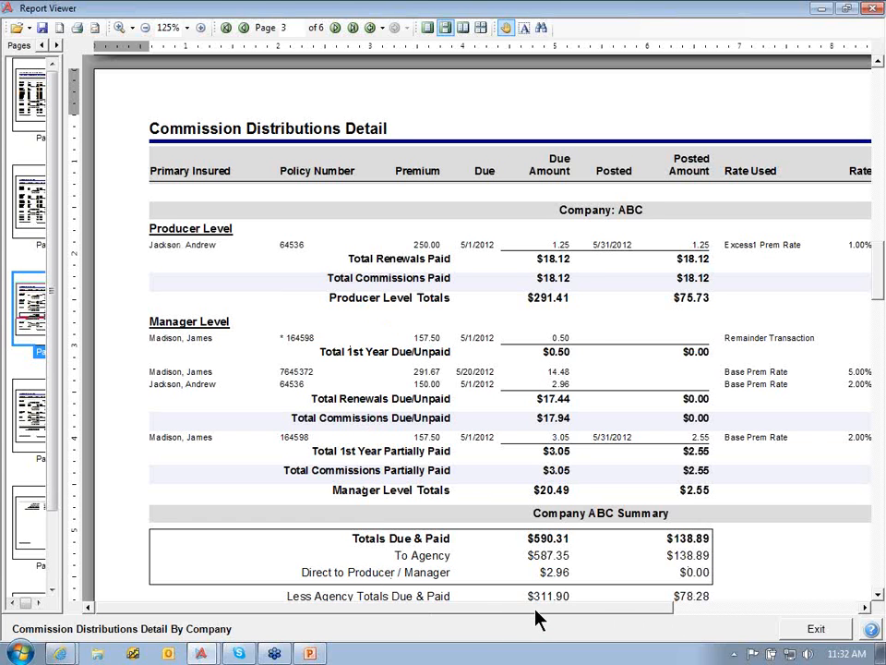
pyautogui.moveTo(536, 610); pyautogui.dragTo(580, 611)
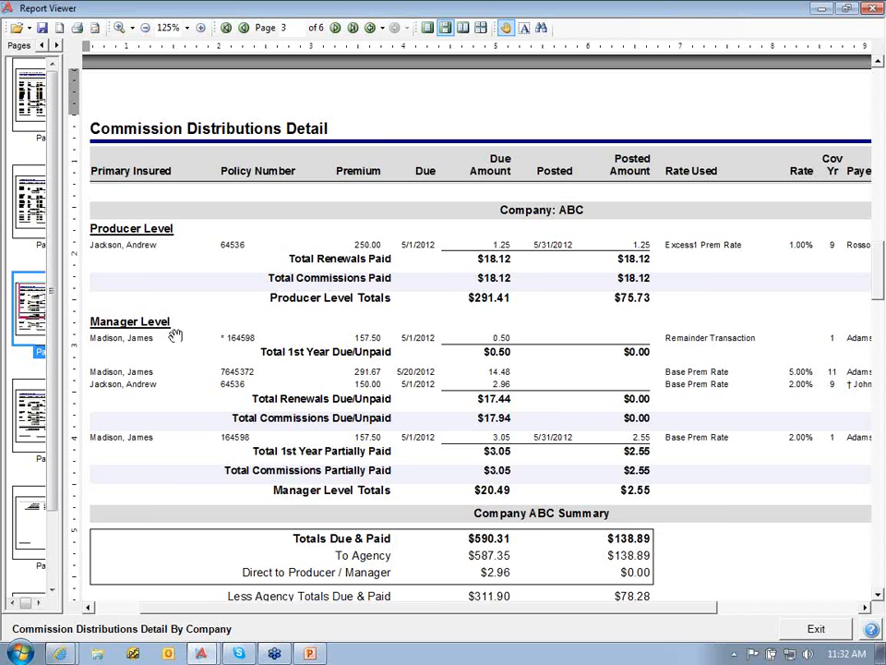
pyautogui.click(21, 184)
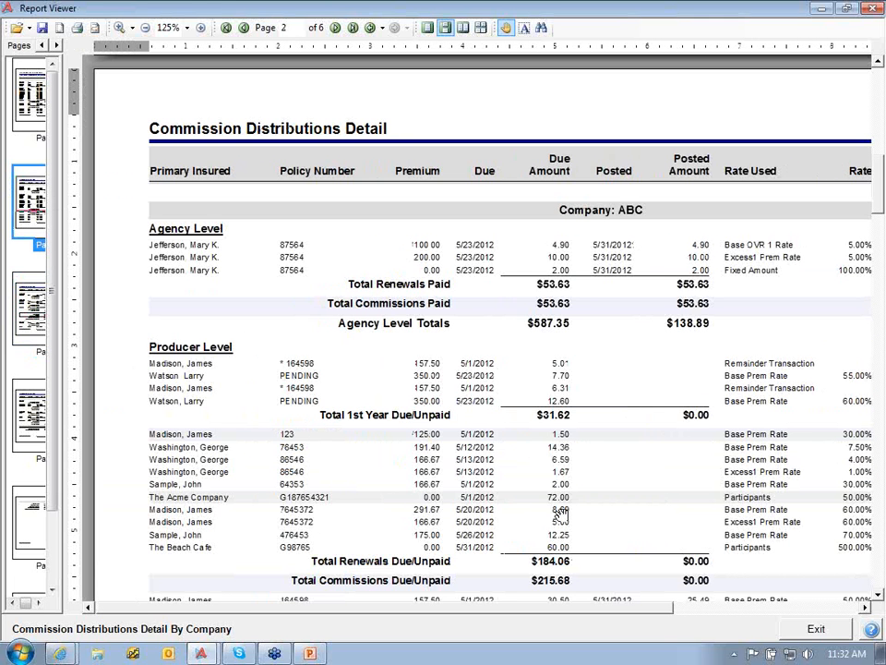
pyautogui.click(865, 607)
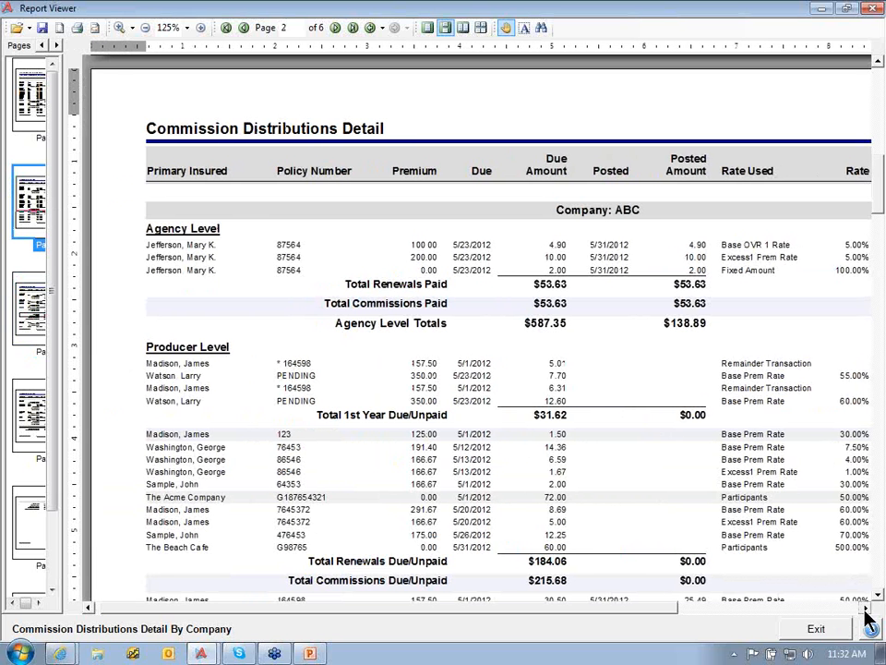
pyautogui.moveTo(865, 611); pyautogui.dragTo(865, 611)
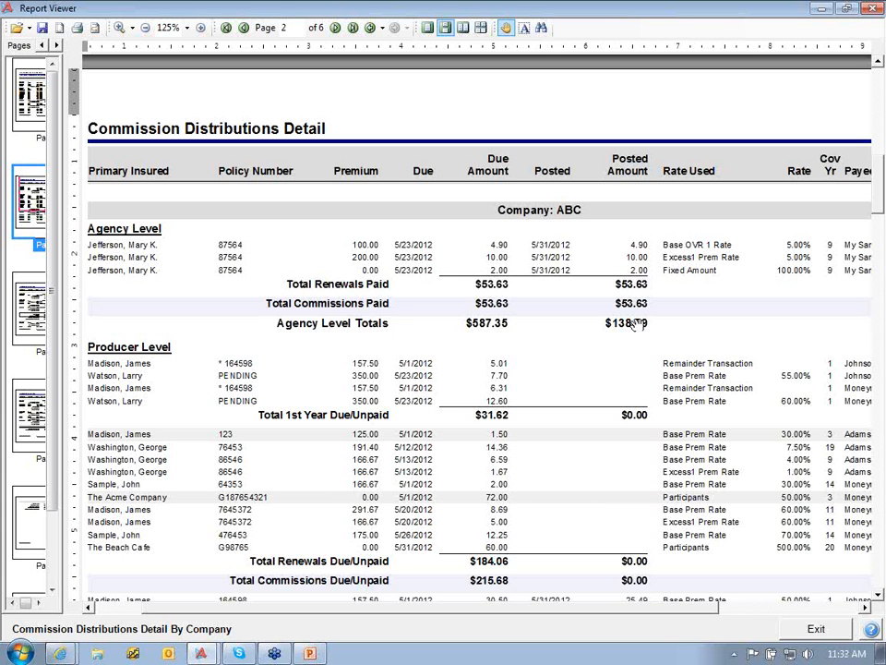
pyautogui.click(816, 627)
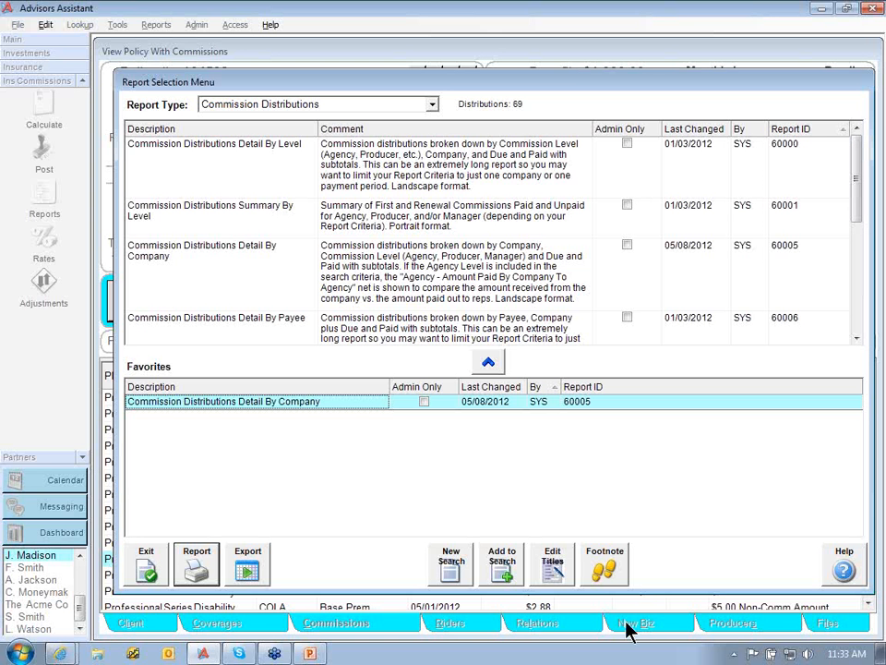
# Start a new report search with cleared criteria and set the report type to Commission Transmittals
pyautogui.click(456, 570)
pyautogui.click(410, 242)
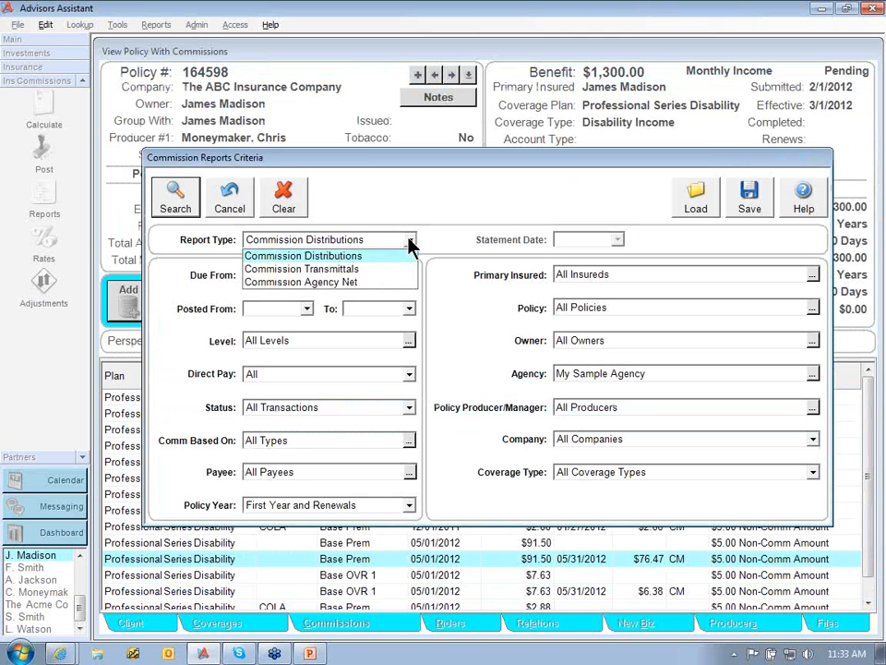
pyautogui.click(410, 242)
pyautogui.click(279, 201)
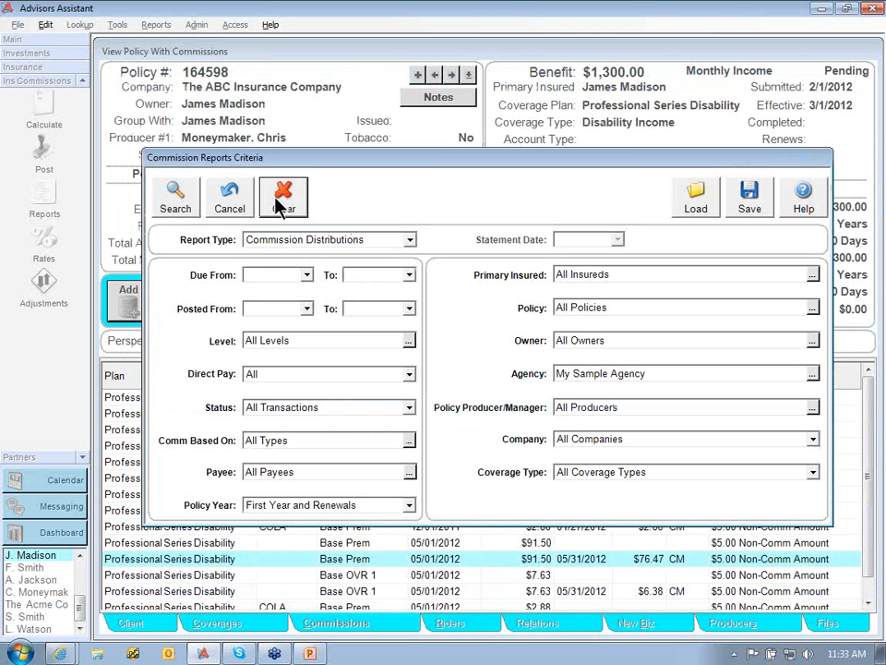
pyautogui.click(410, 241)
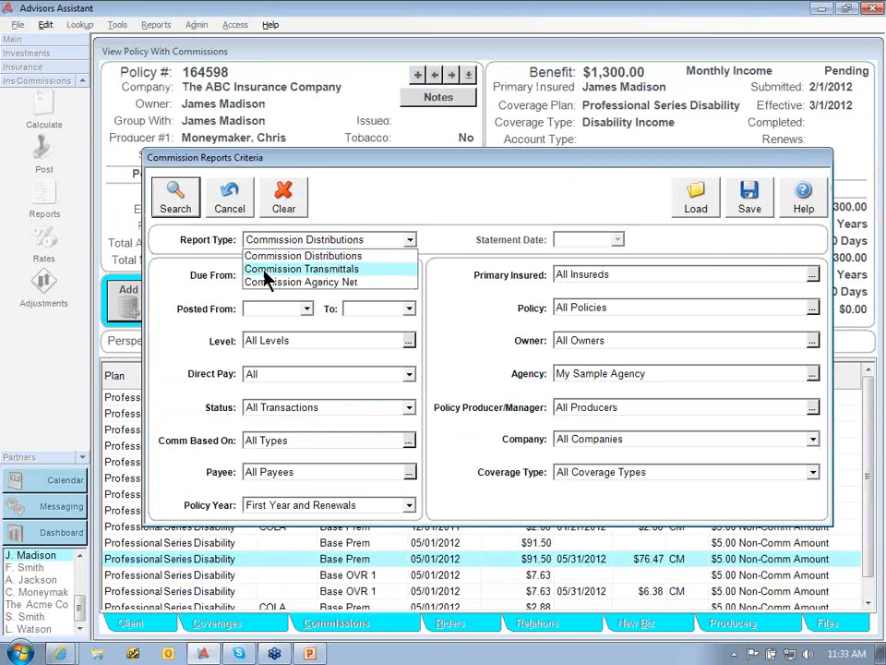
pyautogui.click(343, 270)
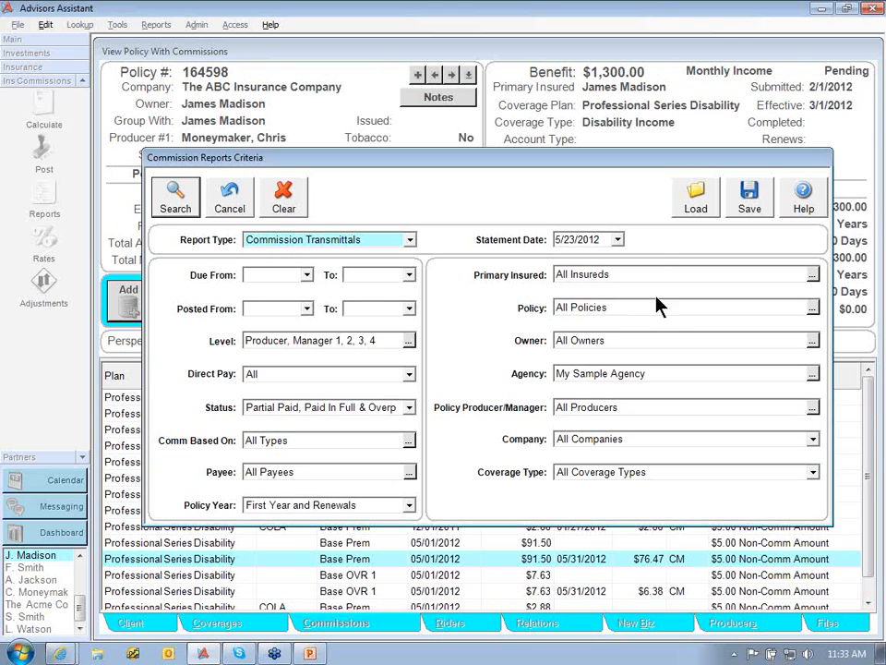
# Run the transmittals search with statement date 5/31/2012 and posted dates from 5/1/2012 to 5/31/2012
pyautogui.click(618, 239)
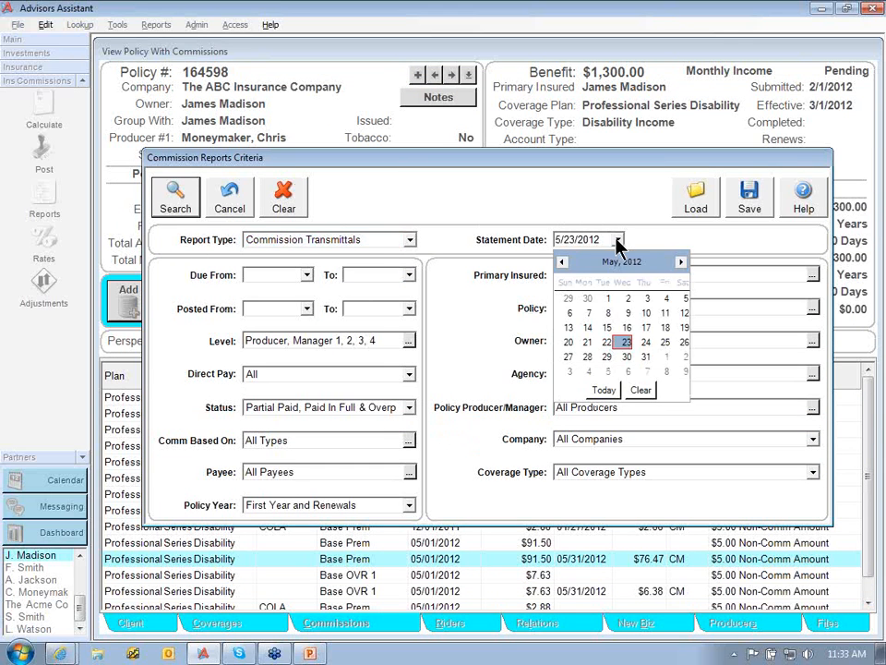
pyautogui.click(645, 357)
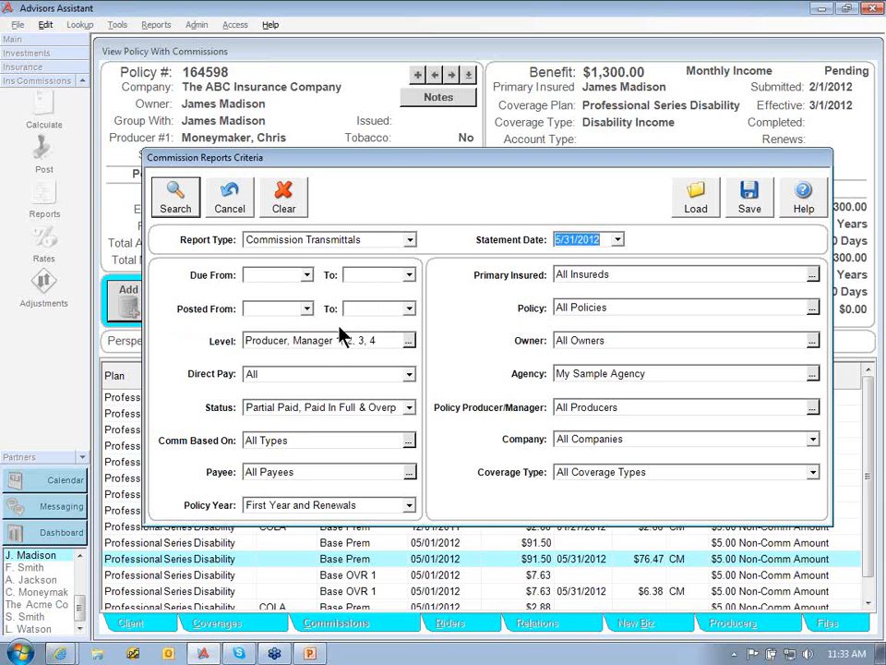
pyautogui.click(305, 309)
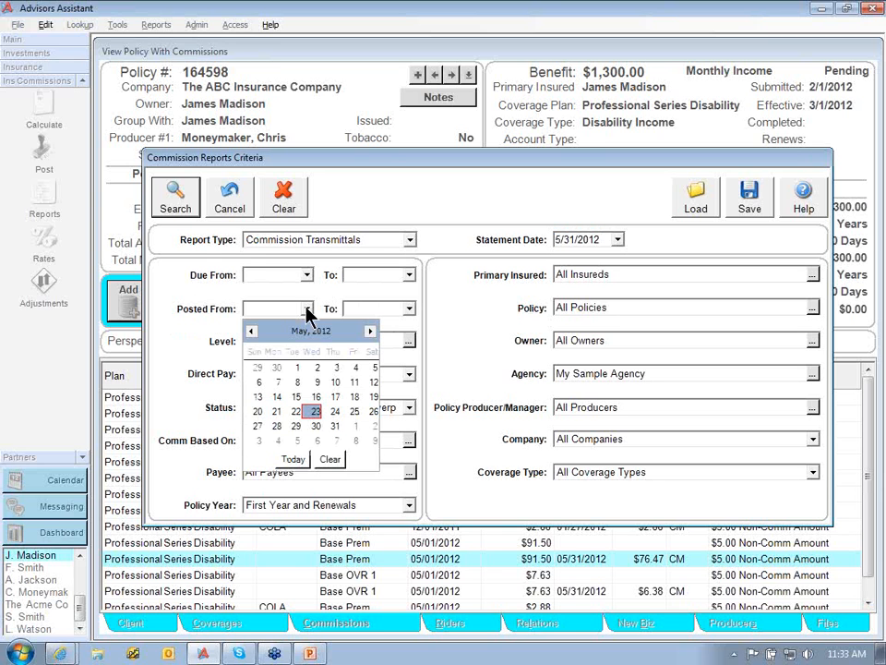
pyautogui.click(297, 374)
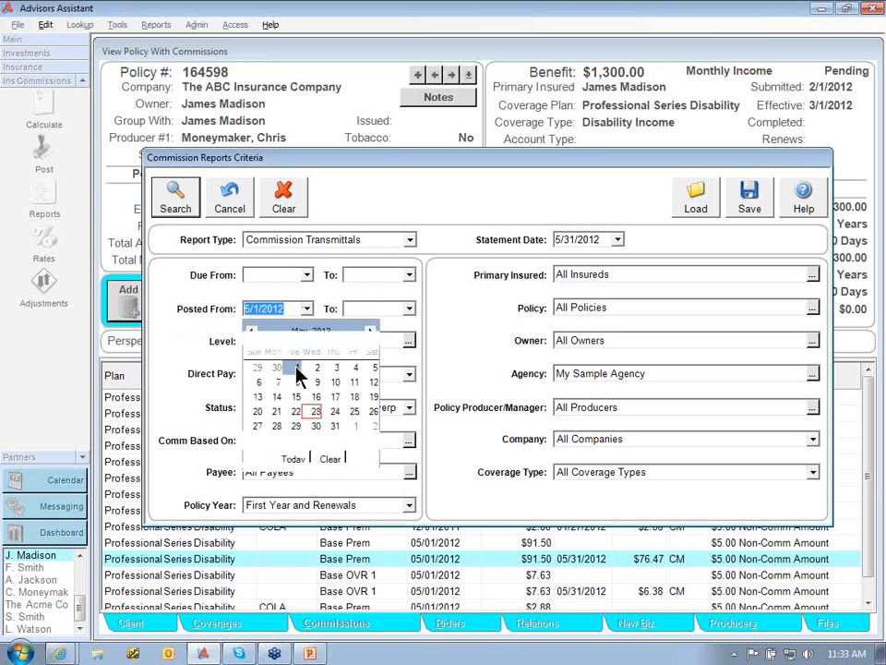
pyautogui.click(408, 308)
pyautogui.click(435, 427)
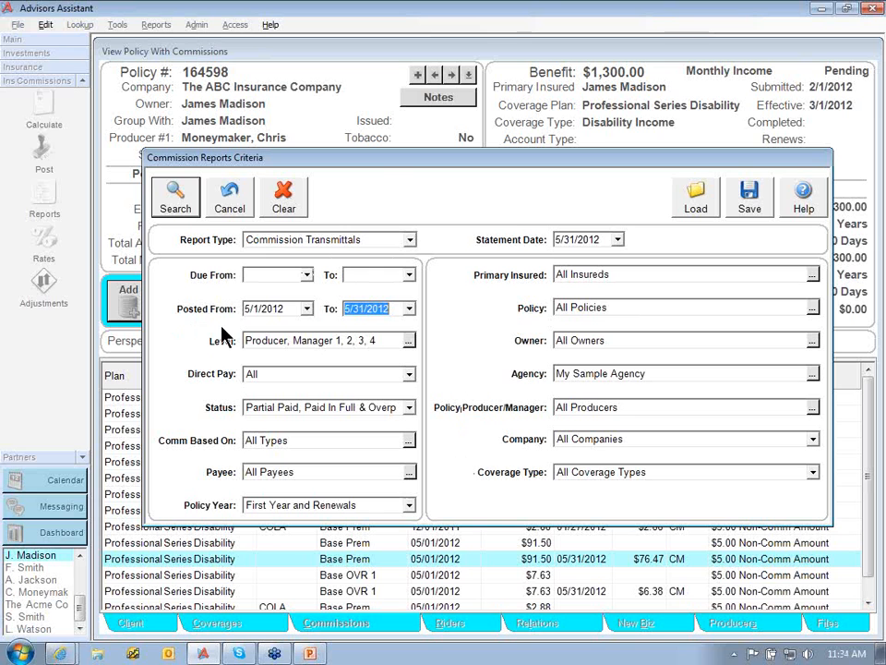
pyautogui.click(185, 209)
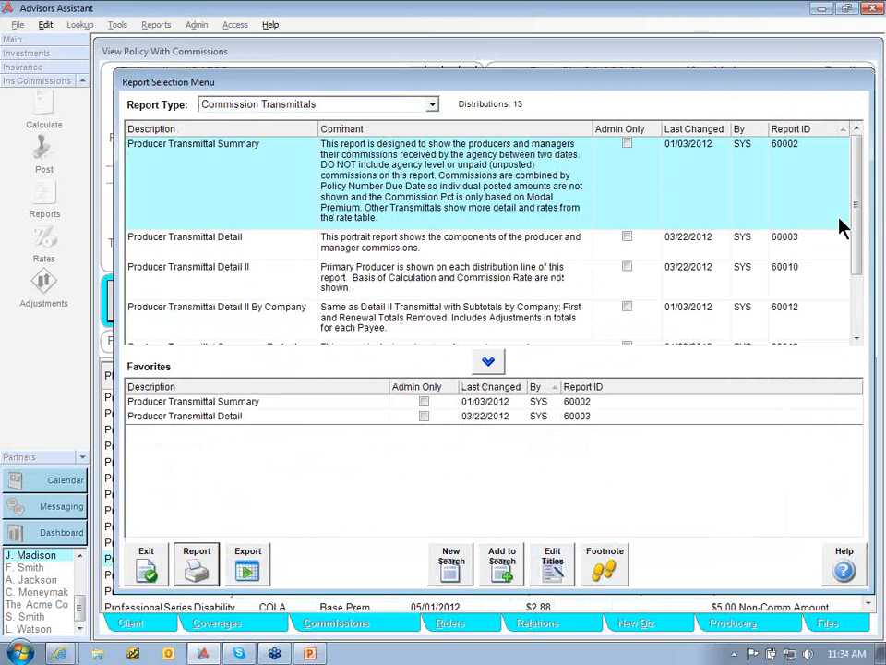
# Generate the favorite report Producer Transmittal Detail and review the producer and manager payments on page 1 at 125% zoom
pyautogui.moveTo(854, 201)
pyautogui.mouseDown()
pyautogui.moveTo(854, 259)
pyautogui.moveTo(853, 198)
pyautogui.mouseUp()
pyautogui.doubleClick(246, 417)
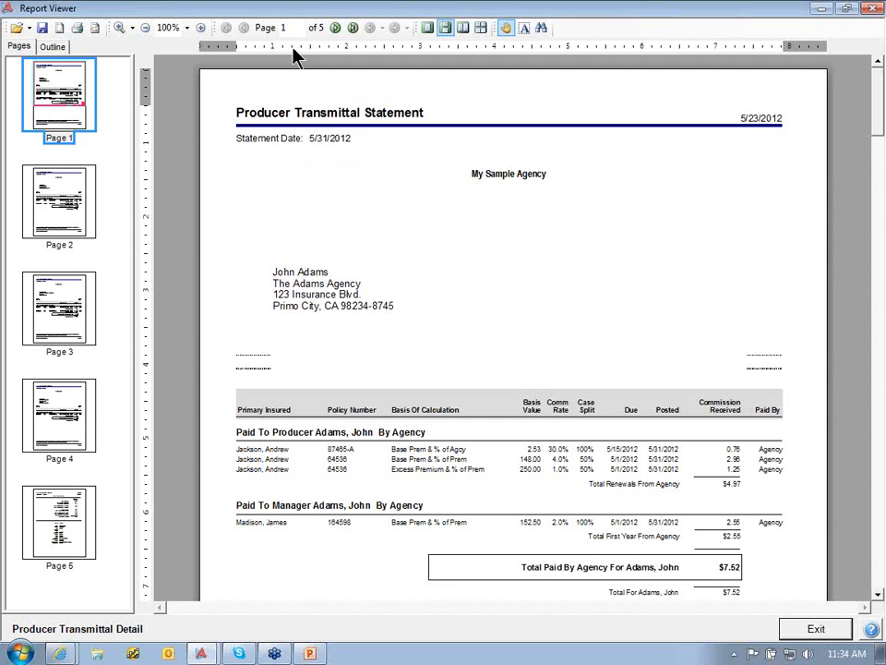
pyautogui.click(201, 29)
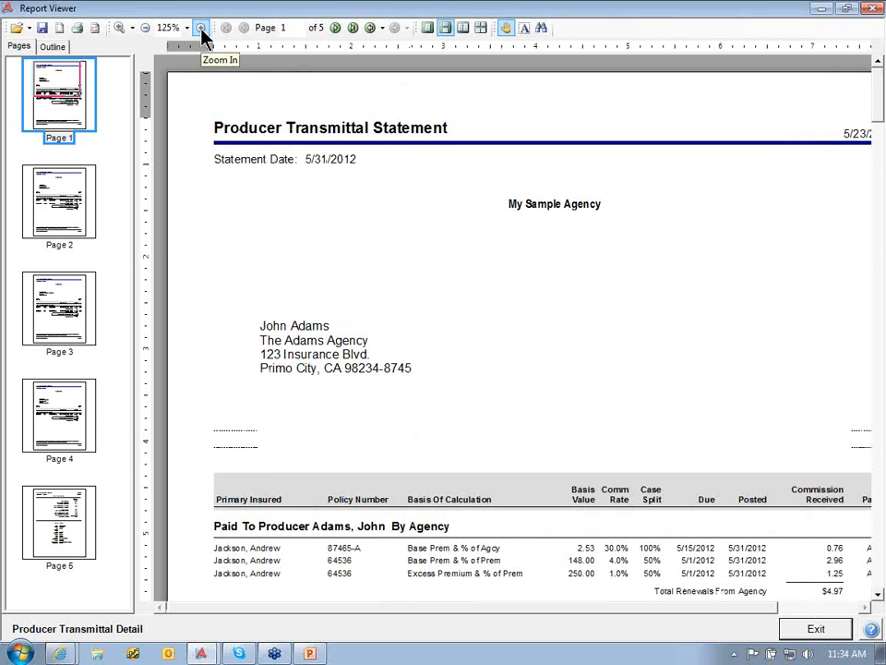
pyautogui.click(878, 595)
pyautogui.click(878, 596)
pyautogui.click(878, 595)
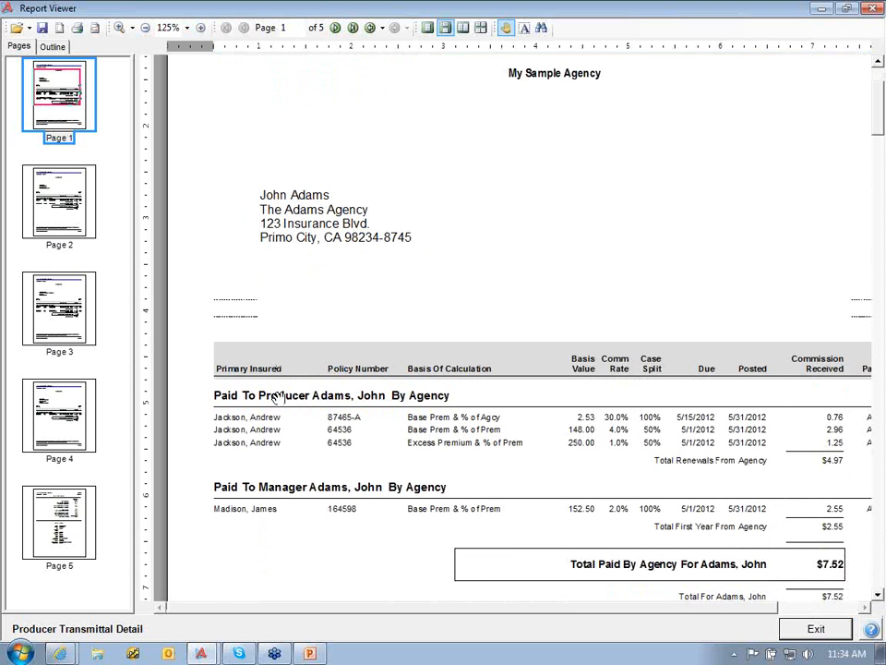
pyautogui.moveTo(289, 606); pyautogui.dragTo(328, 621)
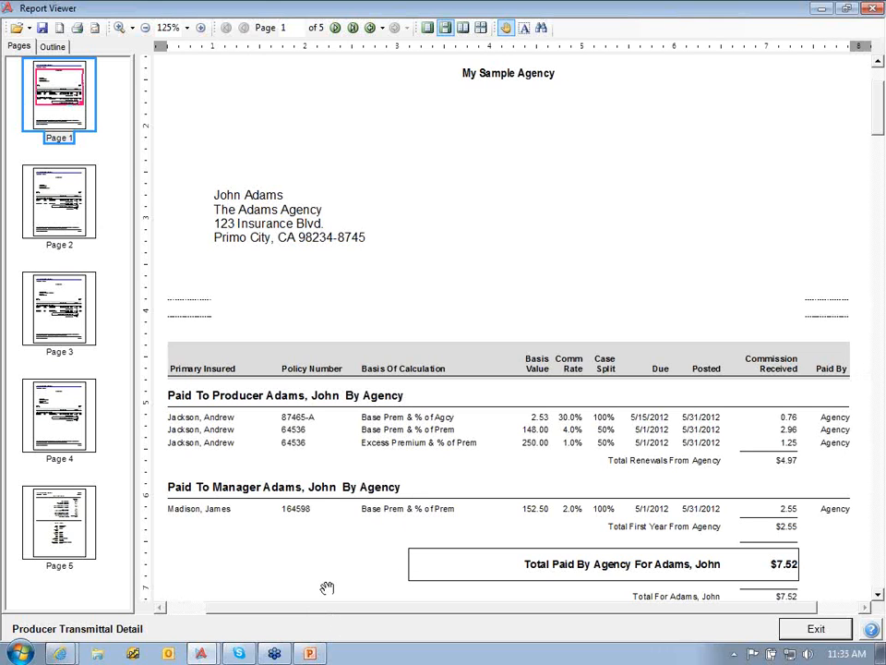
# Examine the producer transmittal statement on page 3, from the payee's address and commission lines down to the footnotes
pyautogui.click(60, 309)
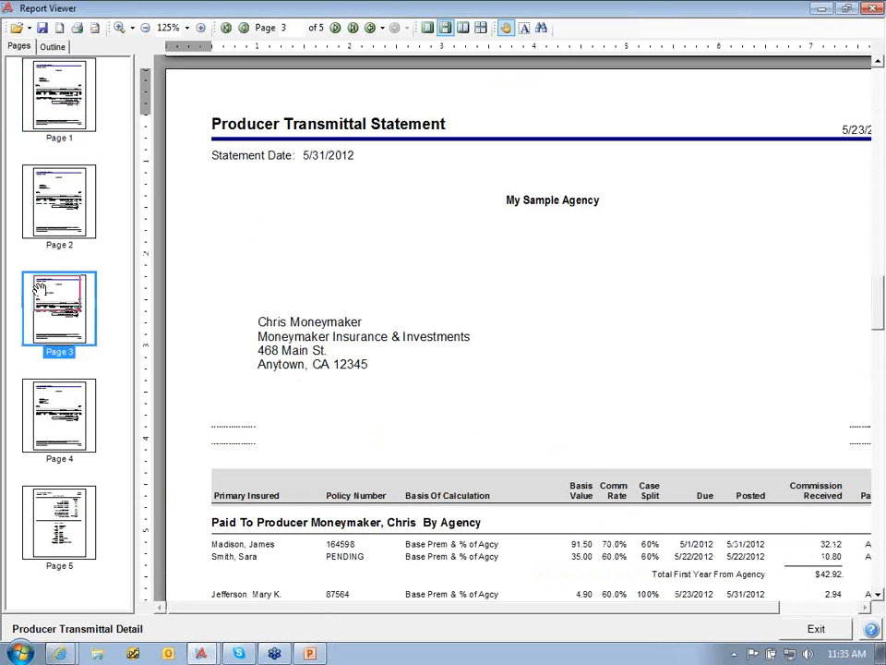
pyautogui.click(878, 595)
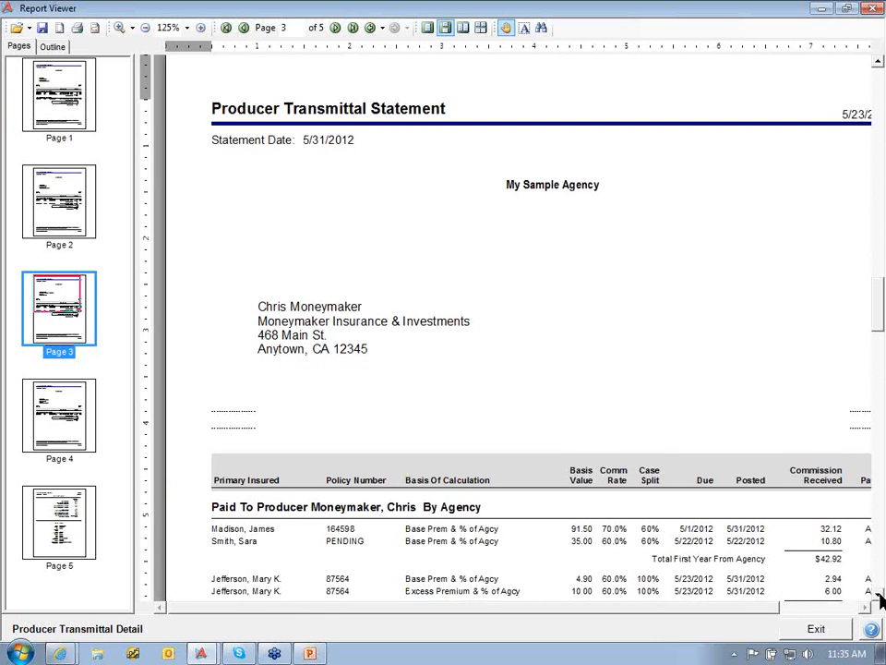
pyautogui.click(879, 595)
pyautogui.click(879, 596)
pyautogui.click(879, 596)
pyautogui.click(879, 595)
pyautogui.click(879, 596)
pyautogui.click(879, 595)
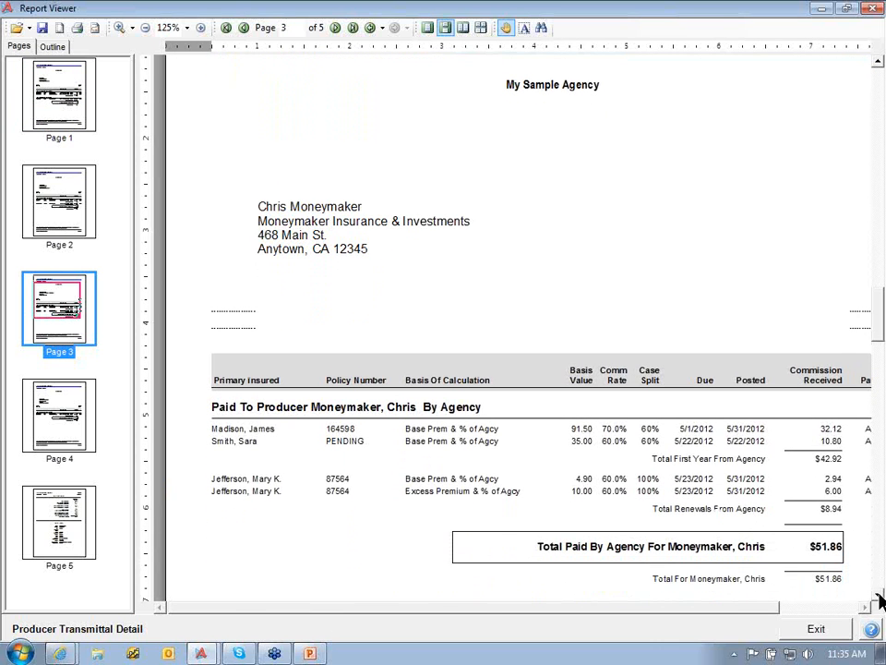
pyautogui.click(879, 595)
pyautogui.click(879, 596)
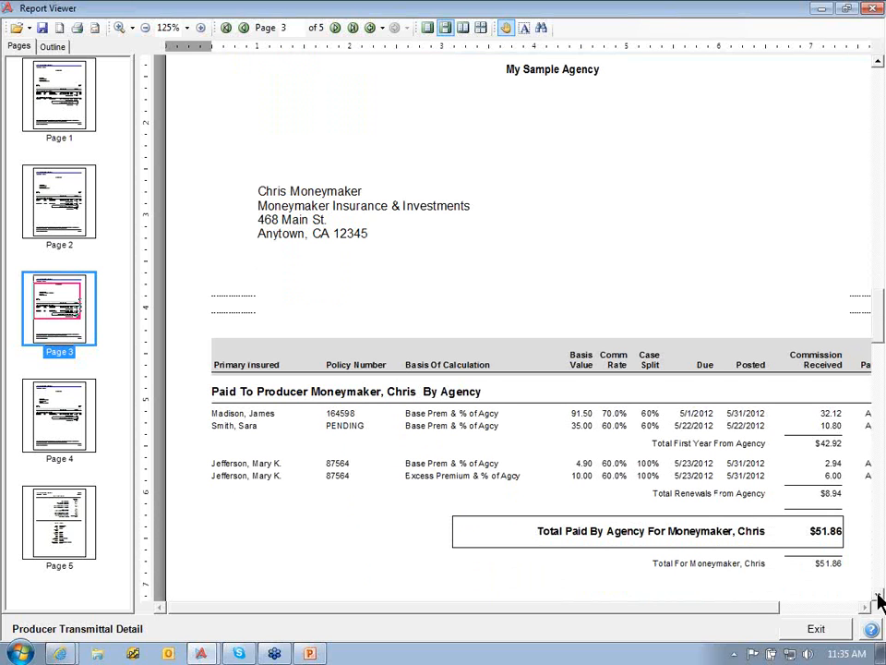
pyautogui.click(878, 596)
pyautogui.click(879, 595)
pyautogui.click(879, 596)
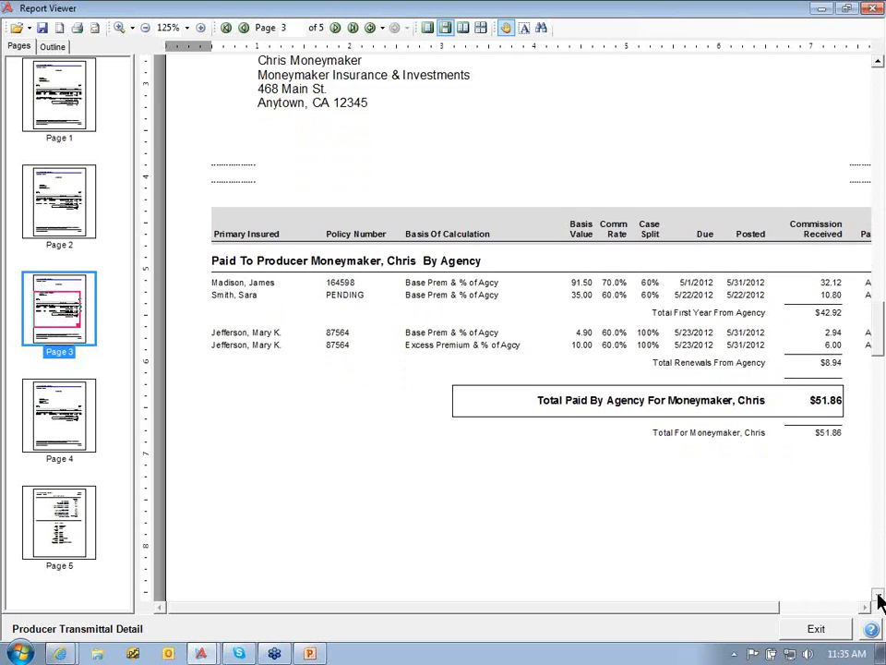
pyautogui.click(879, 595)
pyautogui.click(878, 598)
pyautogui.click(879, 599)
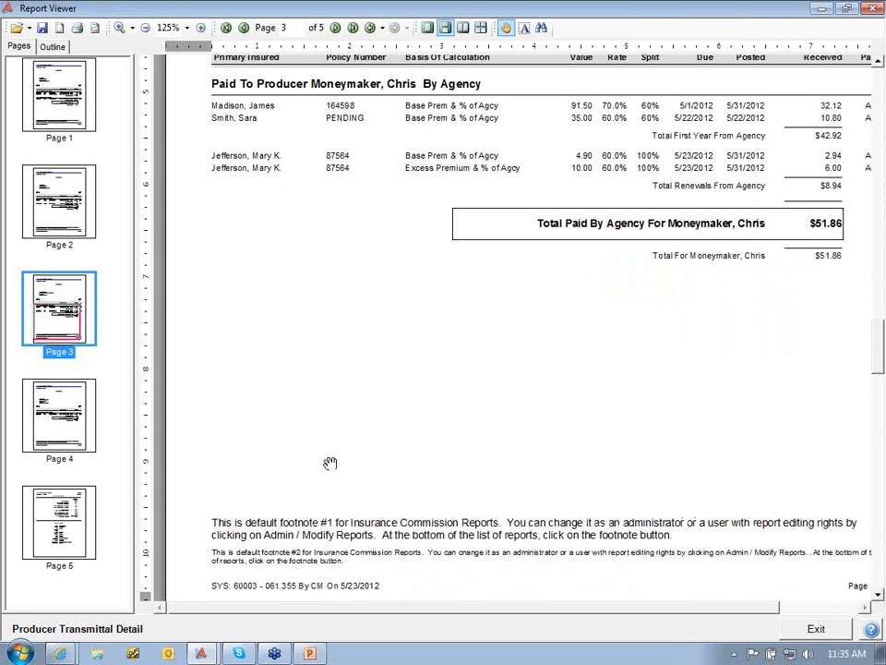